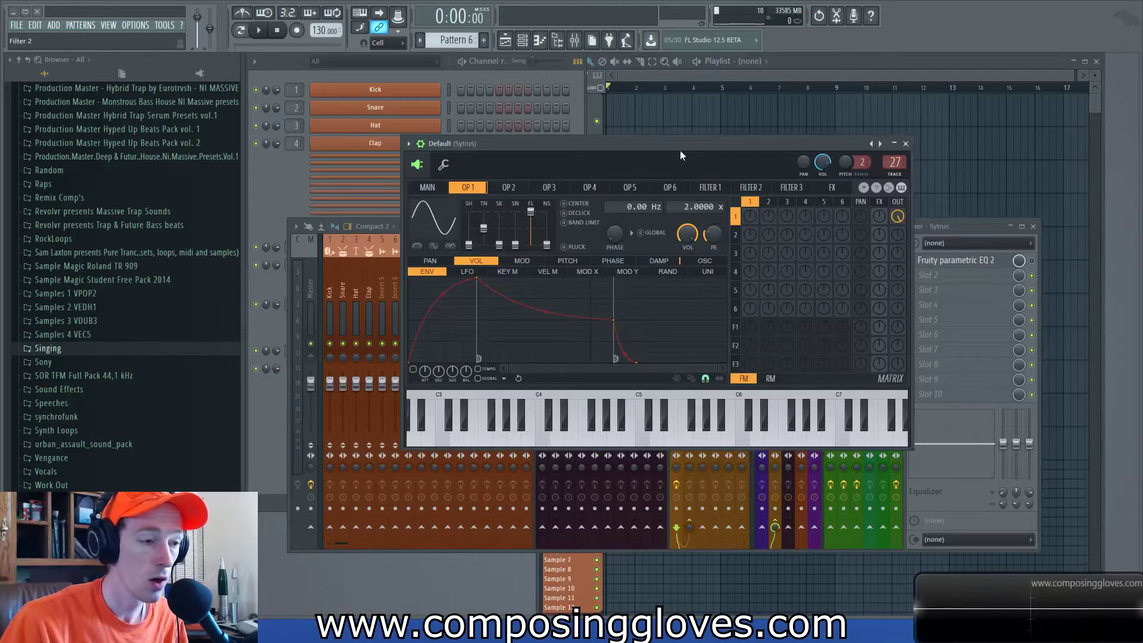
Load the Ambiance 2 preset from the Pad category and play a few notes to audition it.
{"action": "left_click", "coordinate": [882, 145]}
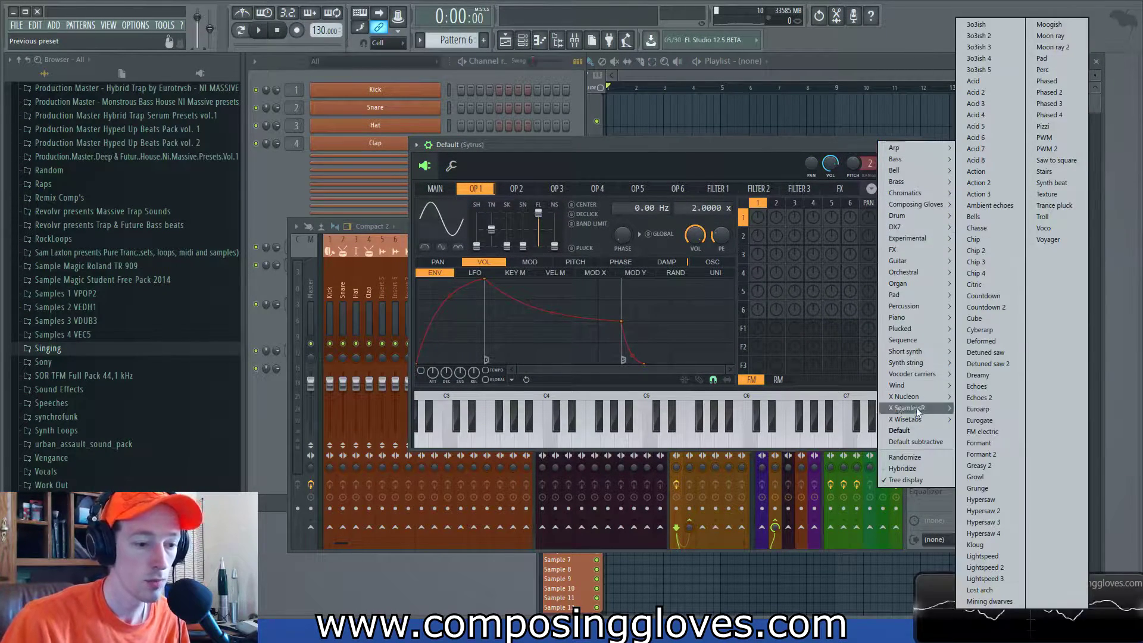
{"action": "mouse_move", "coordinate": [923, 395]}
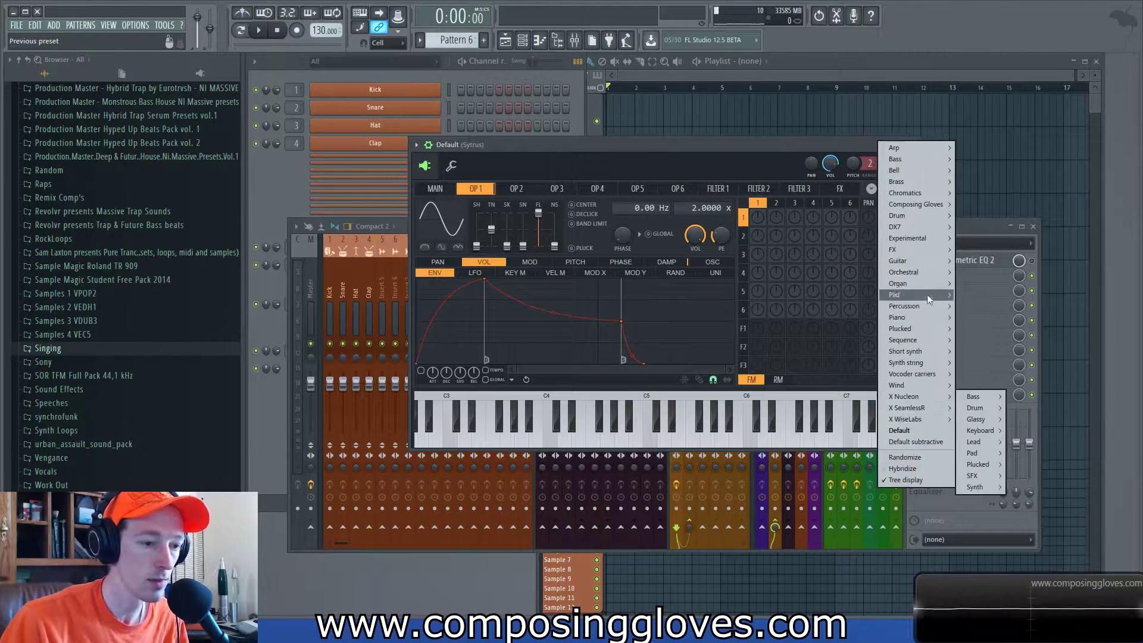
{"action": "mouse_move", "coordinate": [928, 184]}
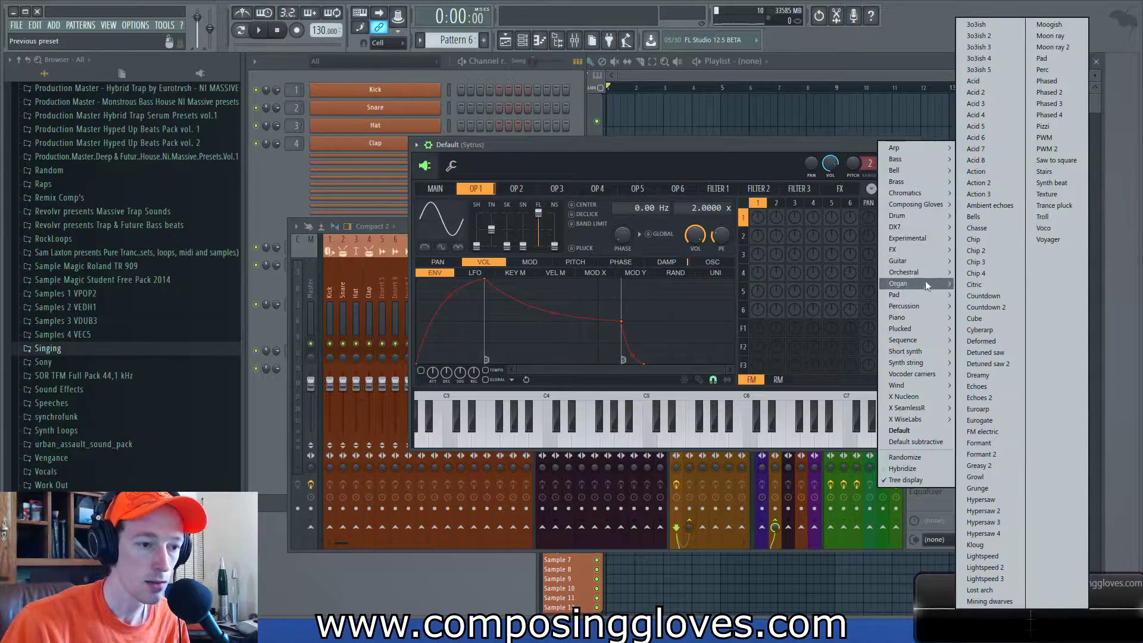
{"action": "mouse_move", "coordinate": [923, 290]}
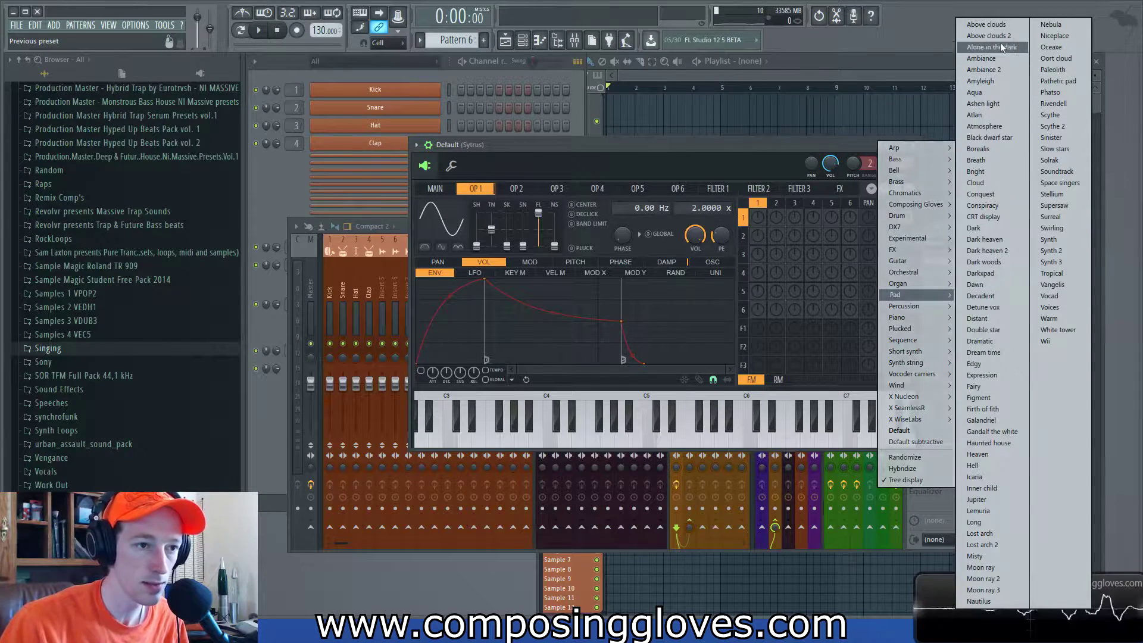
{"action": "left_click", "coordinate": [997, 69]}
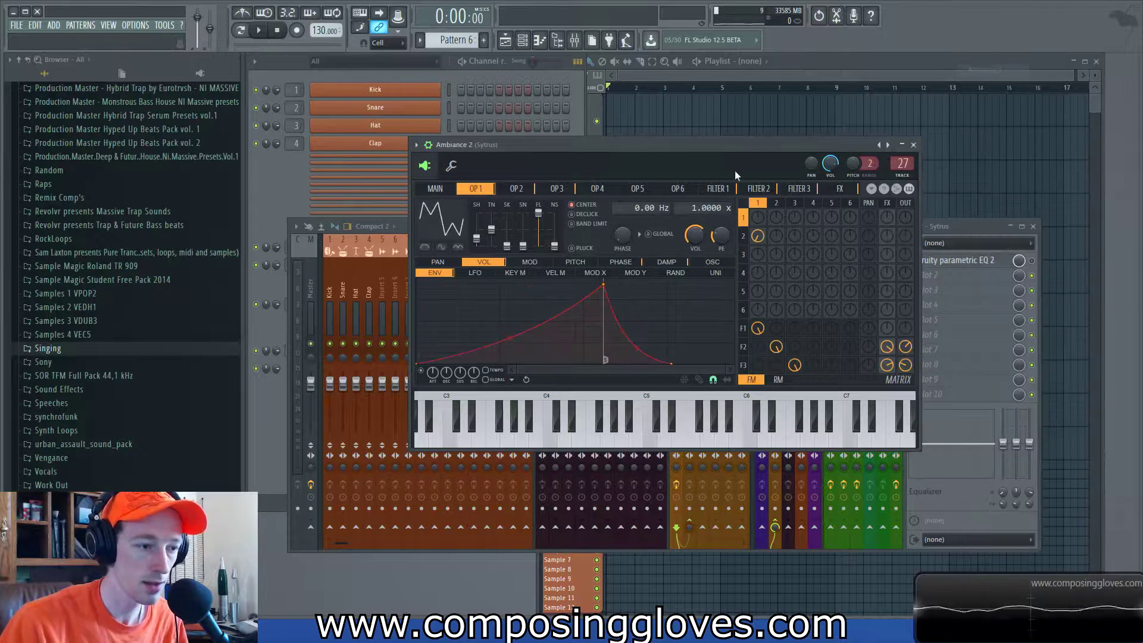
{"action": "key", "text": "b"}
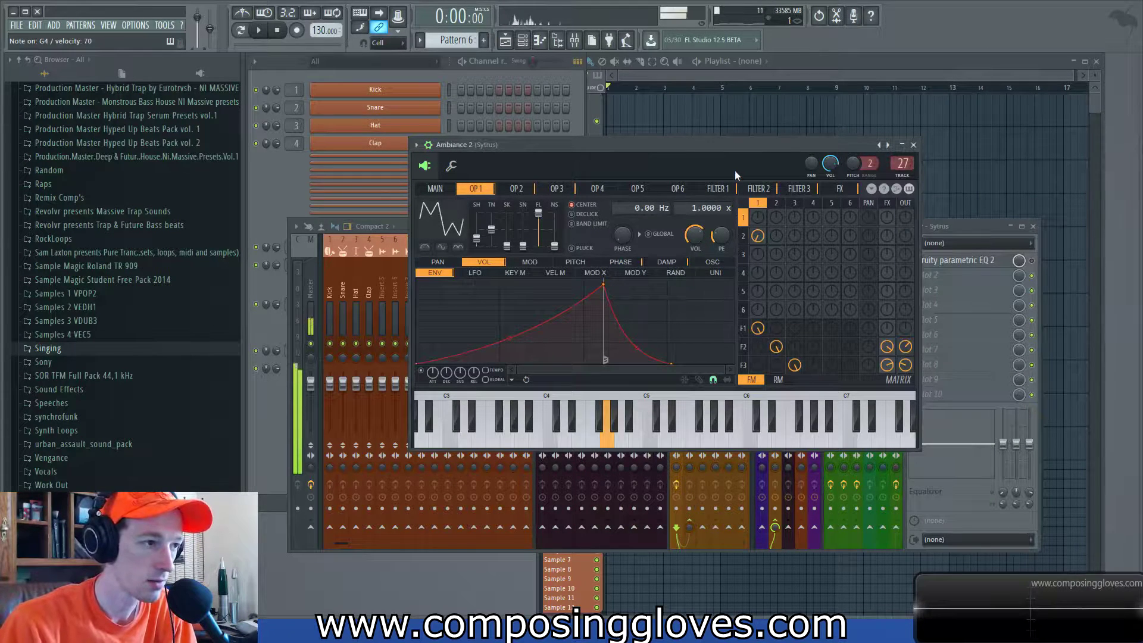
{"action": "key", "text": "n"}
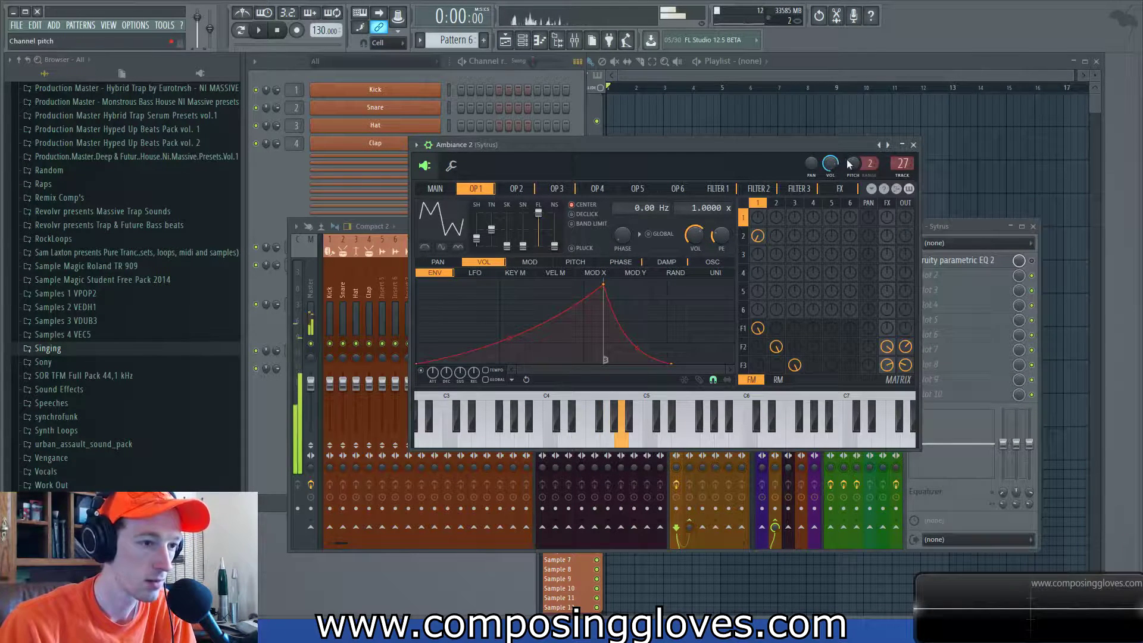
Switch to the preceding preset, Ambiance, and play a few notes to audition it.
{"action": "left_click", "coordinate": [880, 145]}
{"action": "key", "text": "bracketright"}
{"action": "key", "text": "t"}
{"action": "key", "text": "b"}
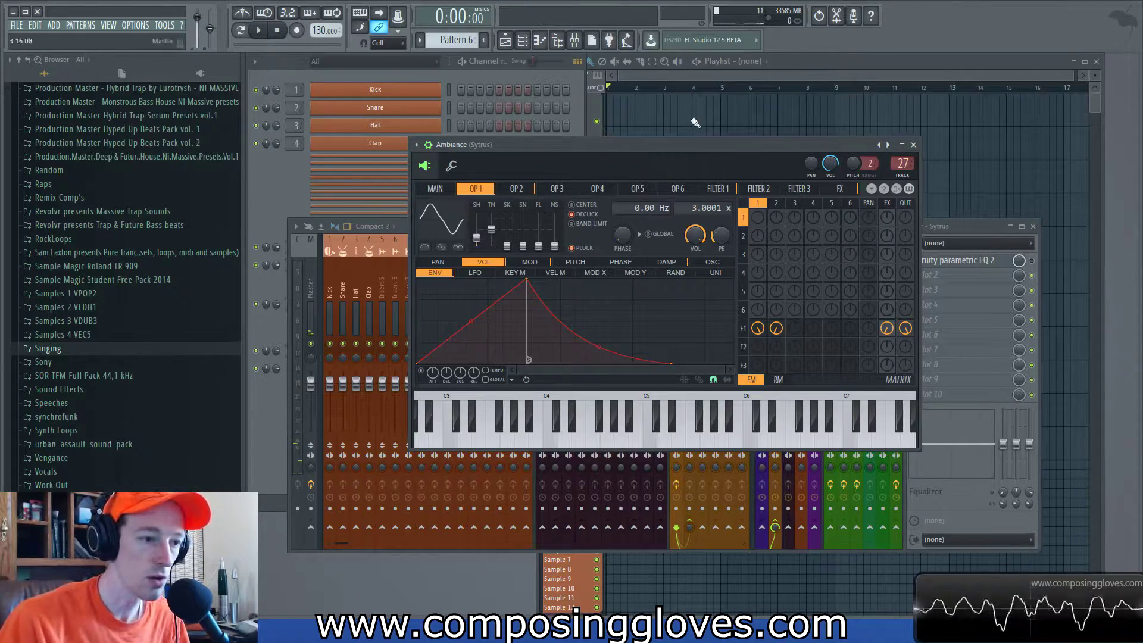
Reload the Default Sytrus preset and reposition the plugin window.
{"action": "right_click", "coordinate": [879, 144]}
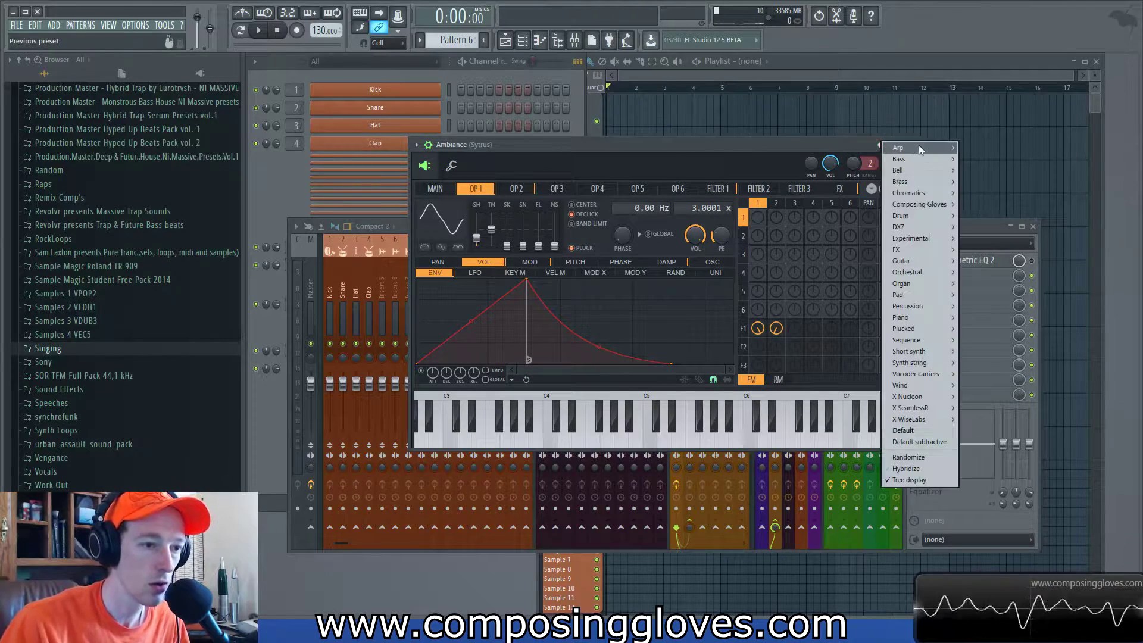
{"action": "left_click", "coordinate": [921, 430]}
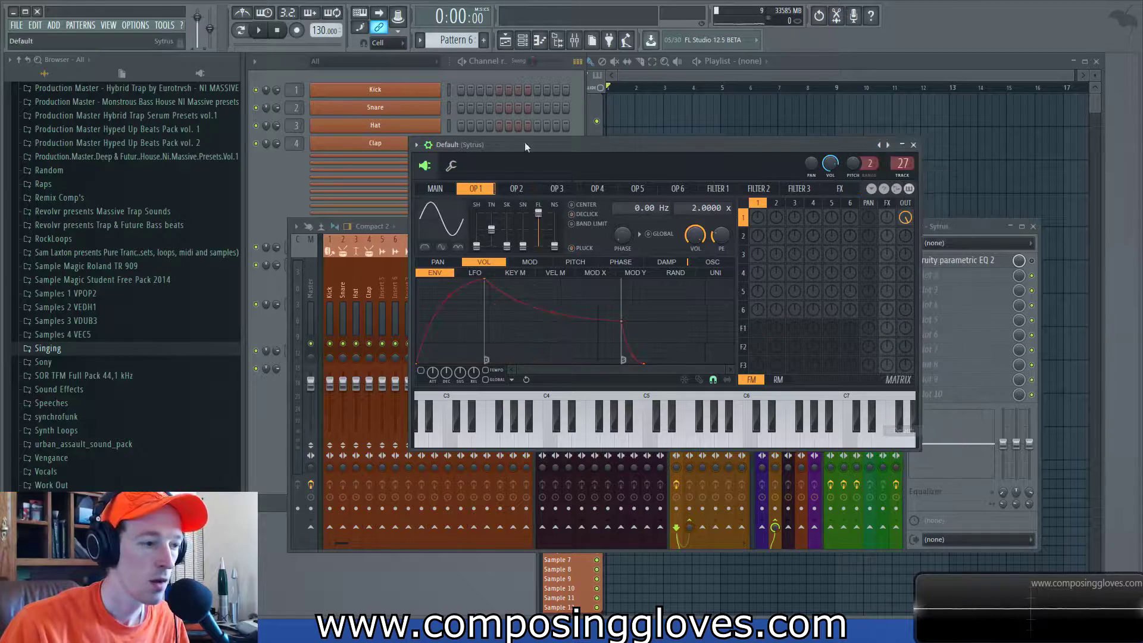
{"action": "left_click_drag", "start_coordinate": [597, 142], "coordinate": [578, 127]}
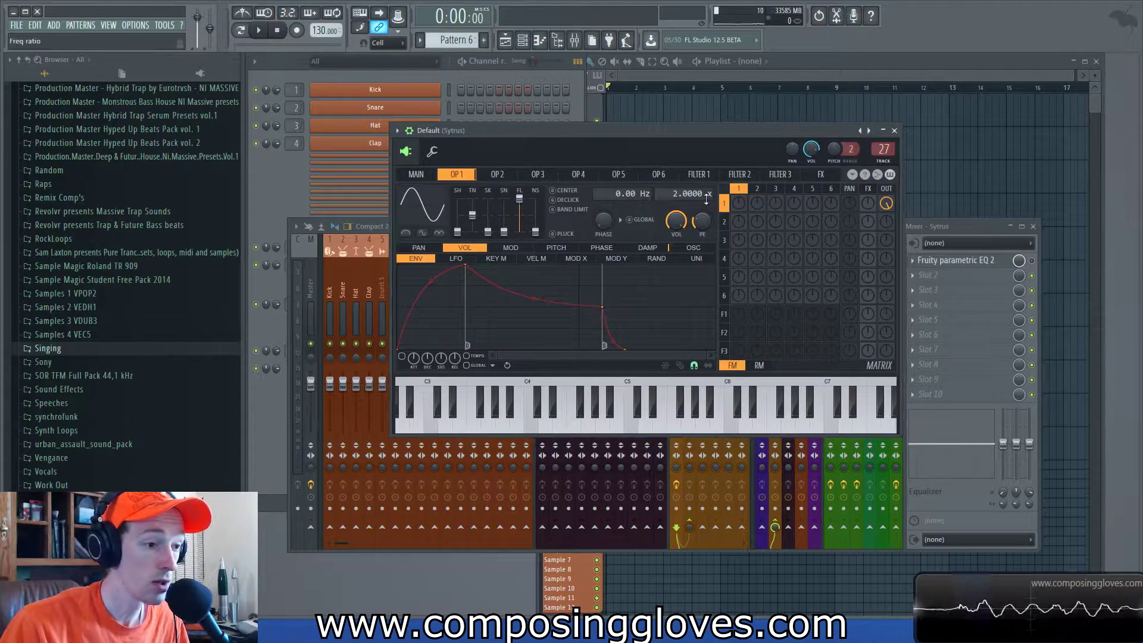
Reshape operator 1's sine into a slightly curved sawtooth and lower the channel volume to about 21%.
{"action": "left_click_drag", "start_coordinate": [457, 232], "coordinate": [457, 214]}
{"action": "left_click_drag", "start_coordinate": [812, 149], "coordinate": [811, 173]}
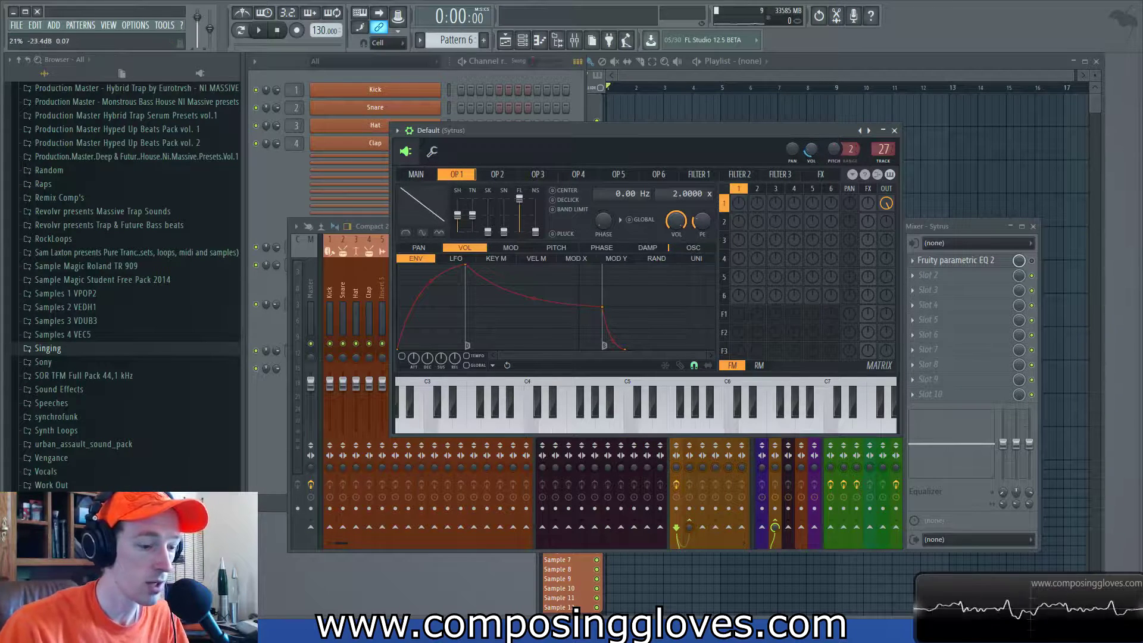
{"action": "left_click_drag", "start_coordinate": [457, 215], "coordinate": [473, 217]}
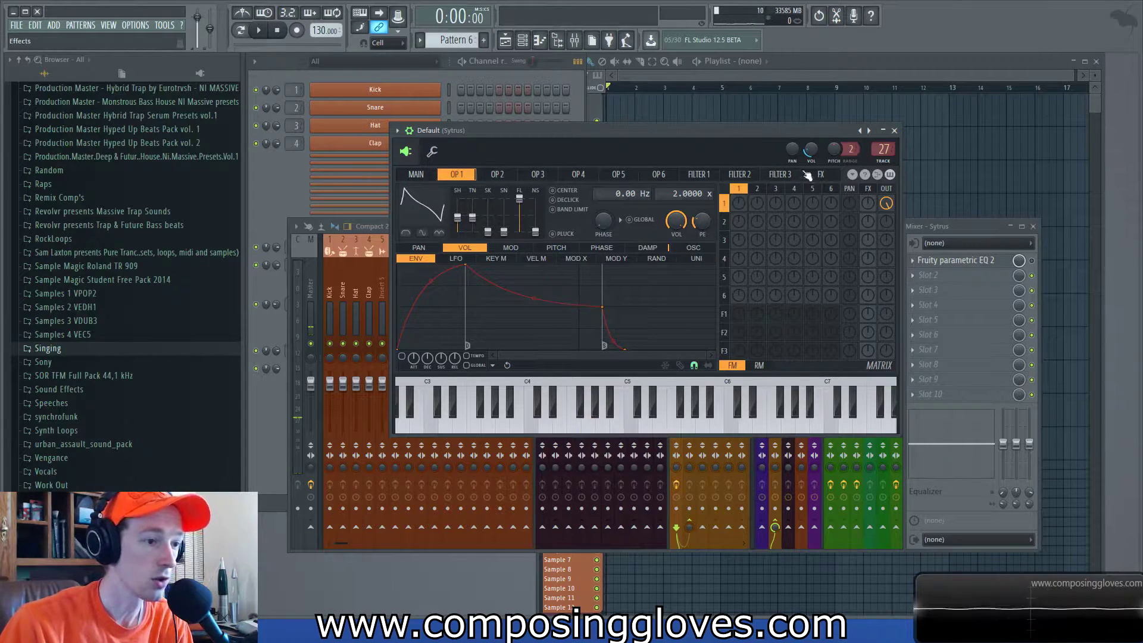
Route operator 1 fully into Filter 1, remove its direct output, and send Filter 1 to the FX bus.
{"action": "left_click_drag", "start_coordinate": [739, 314], "coordinate": [739, 256]}
{"action": "left_click_drag", "start_coordinate": [888, 204], "coordinate": [886, 262]}
{"action": "left_click_drag", "start_coordinate": [867, 314], "coordinate": [867, 256]}
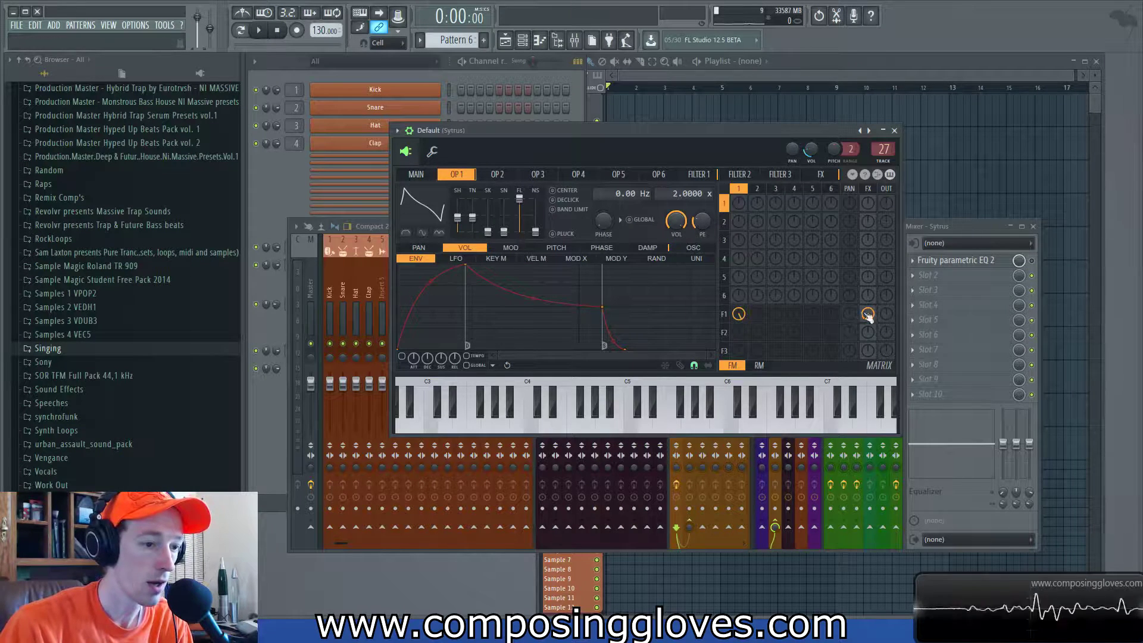
Lower Filter 1's cutoff frequency to darken operator 1 while playing notes.
{"action": "left_click", "coordinate": [725, 314]}
{"action": "left_click", "coordinate": [866, 189]}
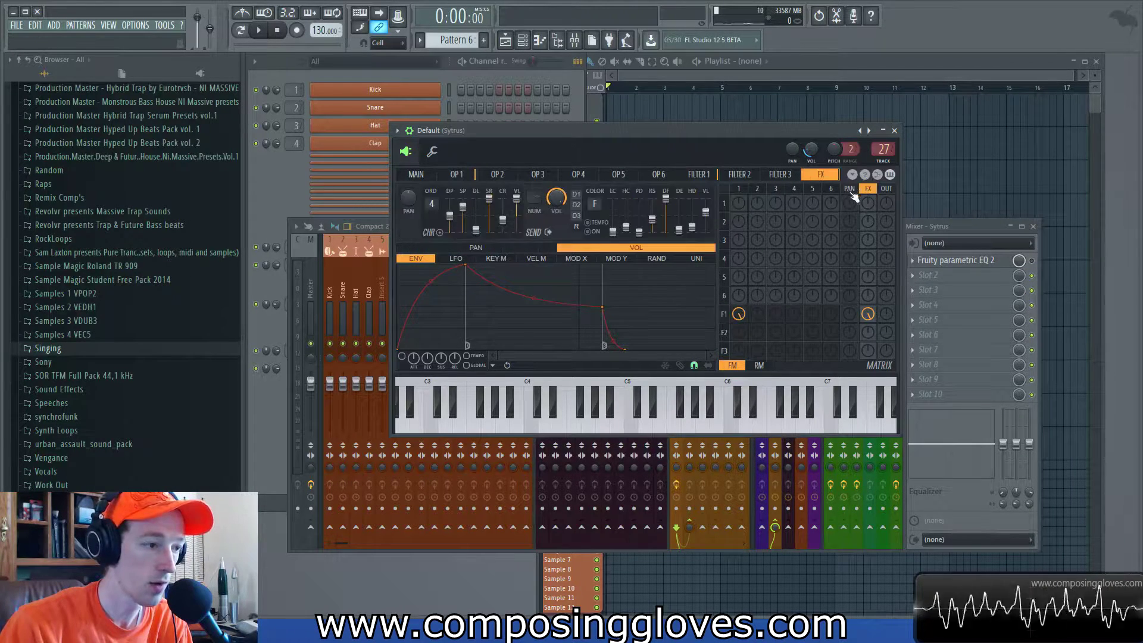
{"action": "left_click", "coordinate": [739, 188]}
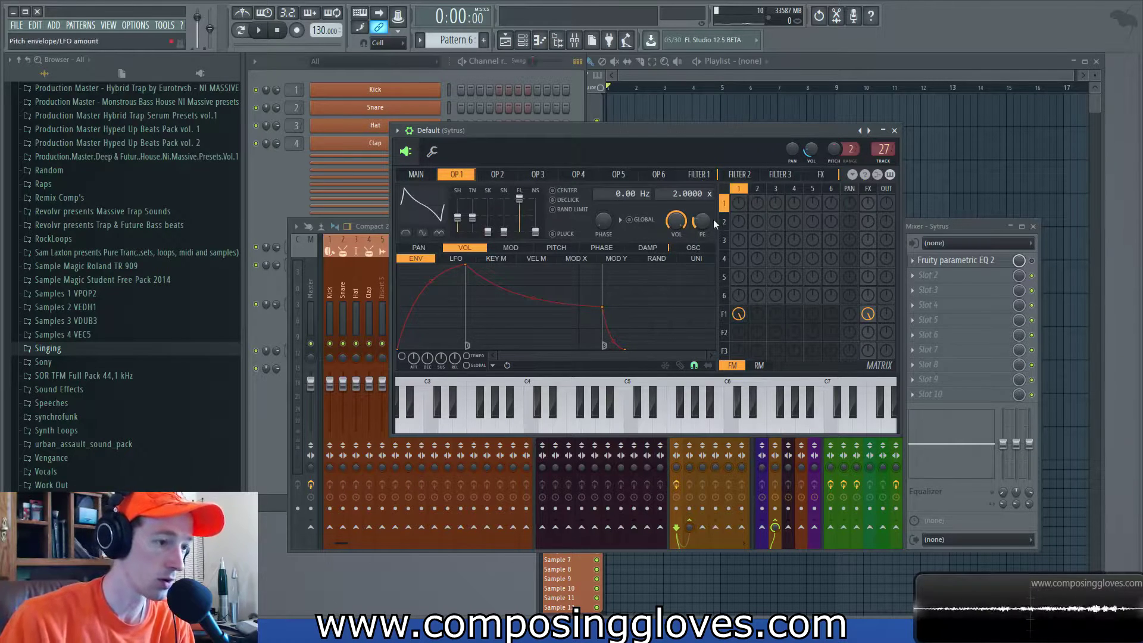
{"action": "left_click", "coordinate": [738, 313]}
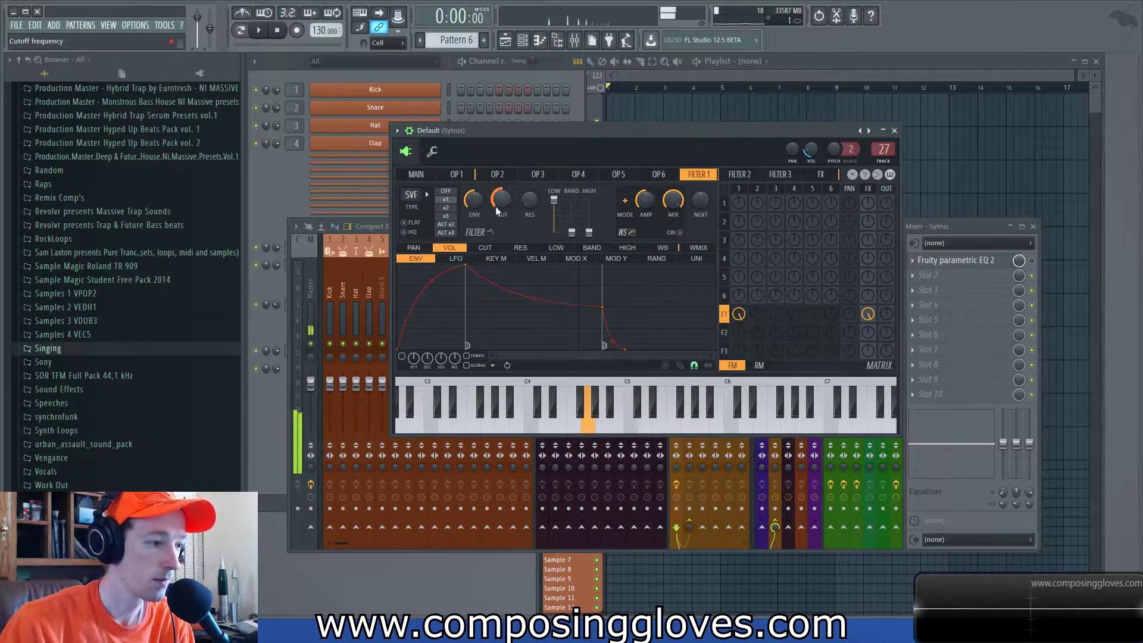
{"action": "left_click_drag", "start_coordinate": [505, 197], "coordinate": [505, 217]}
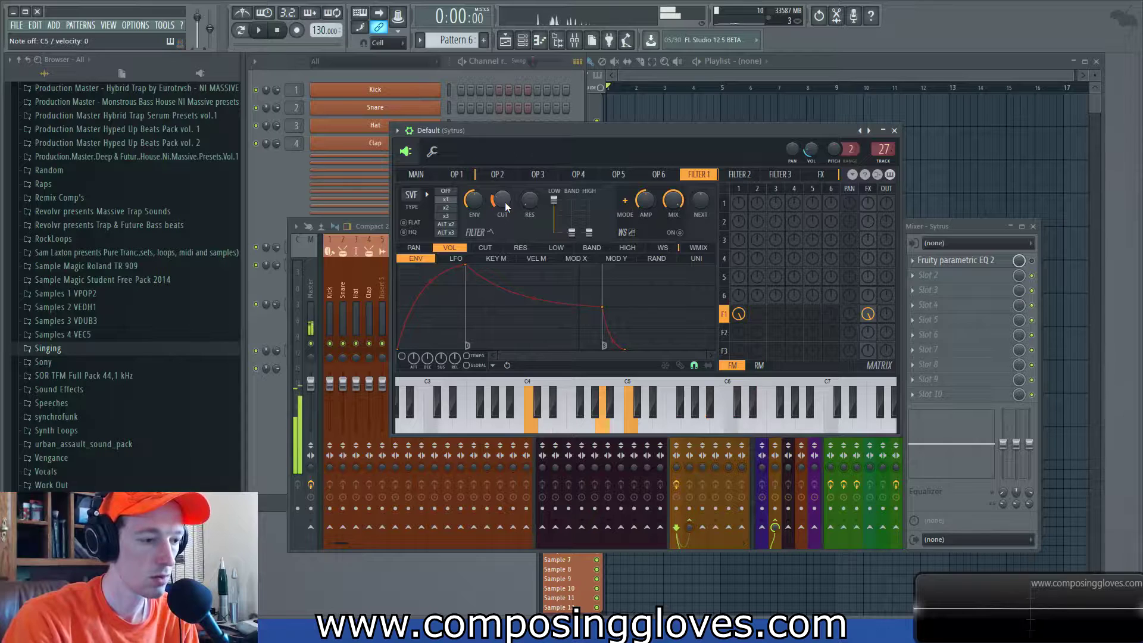
Raise the chorus depth slightly and reduce the chorus speed in the FX settings.
{"action": "left_click", "coordinate": [739, 189]}
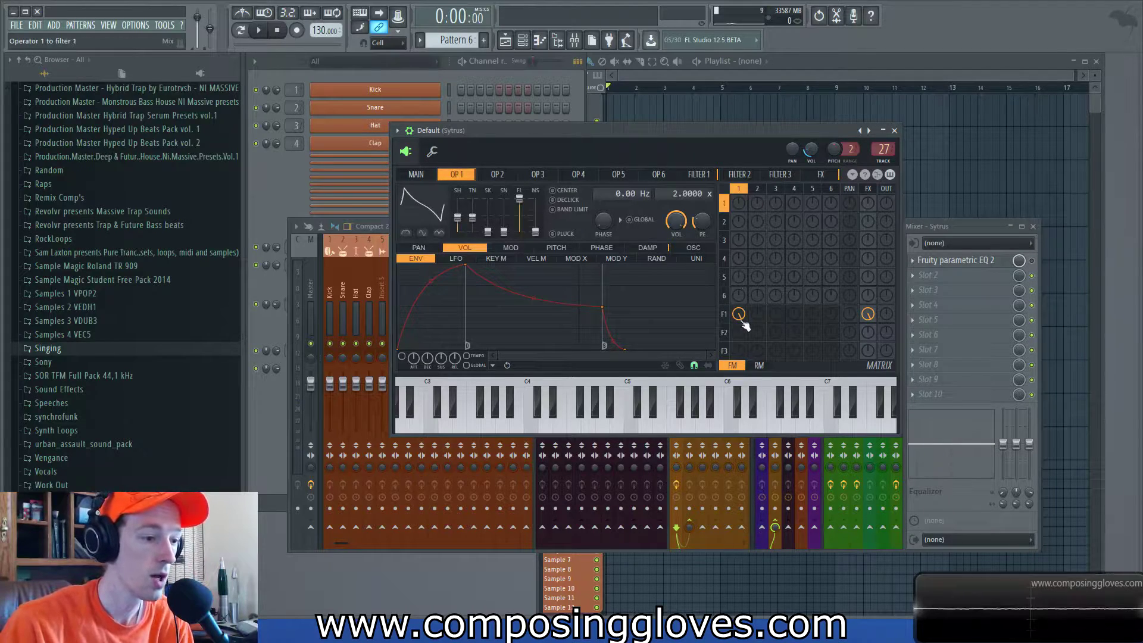
{"action": "left_click", "coordinate": [759, 189]}
{"action": "left_click", "coordinate": [819, 174]}
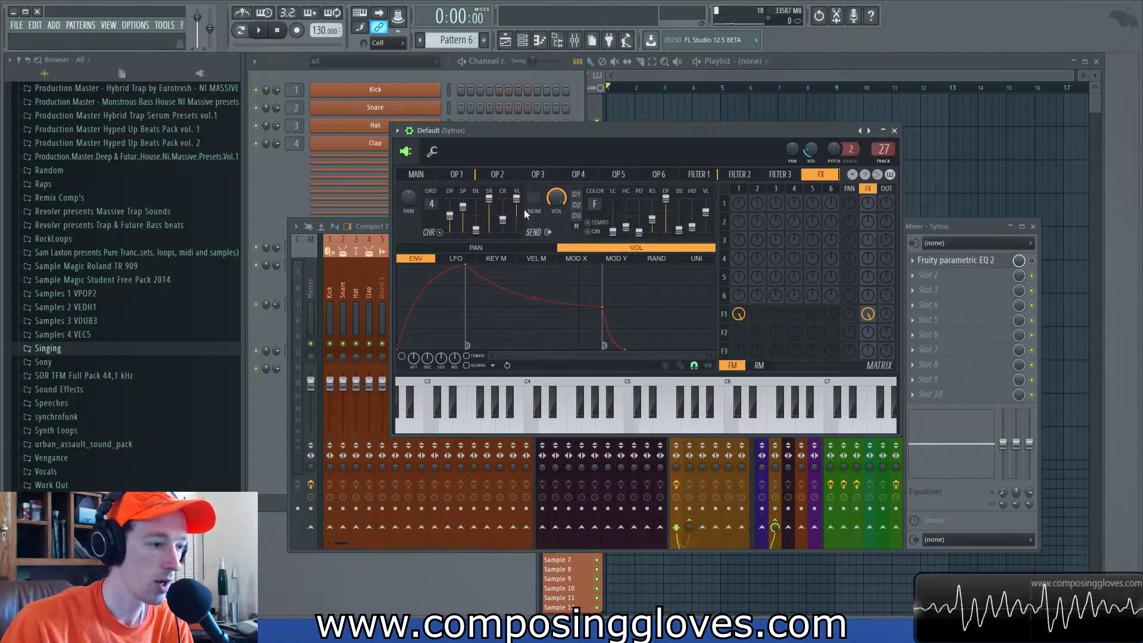
{"action": "mouse_move", "coordinate": [451, 217]}
{"action": "left_mouse_down"}
{"action": "mouse_move", "coordinate": [463, 222]}
{"action": "mouse_move", "coordinate": [451, 228]}
{"action": "mouse_move", "coordinate": [451, 210]}
{"action": "mouse_move", "coordinate": [470, 218]}
{"action": "left_mouse_up"}
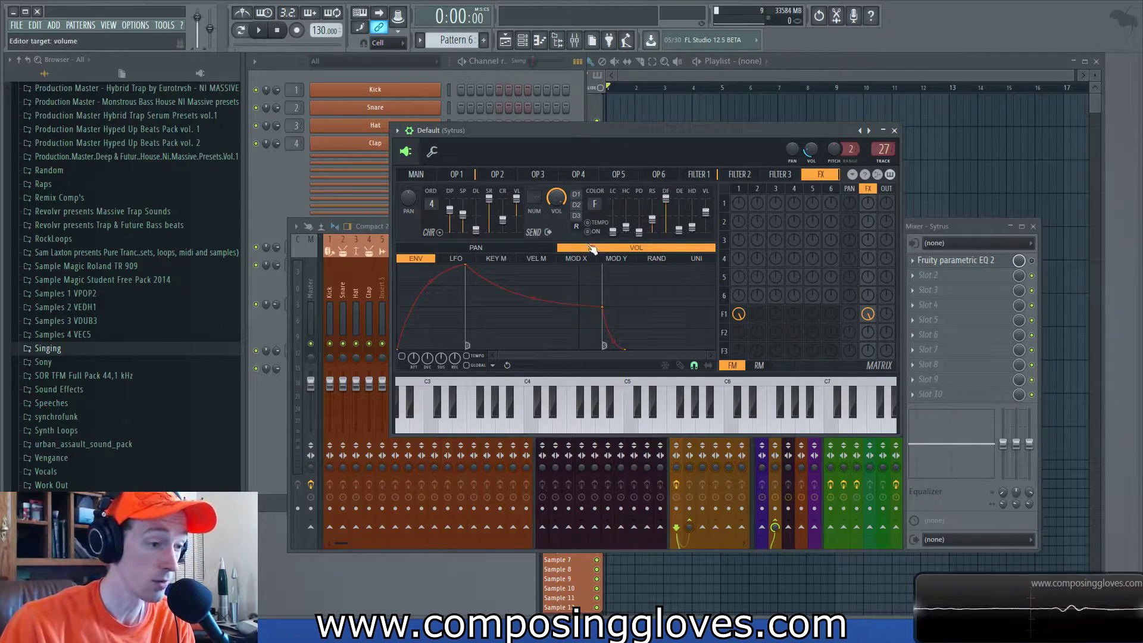
Turn on the reverb in the FX settings and set its decay to 4.5 sec while auditioning notes and chords.
{"action": "left_click_drag", "start_coordinate": [667, 132], "coordinate": [651, 124]}
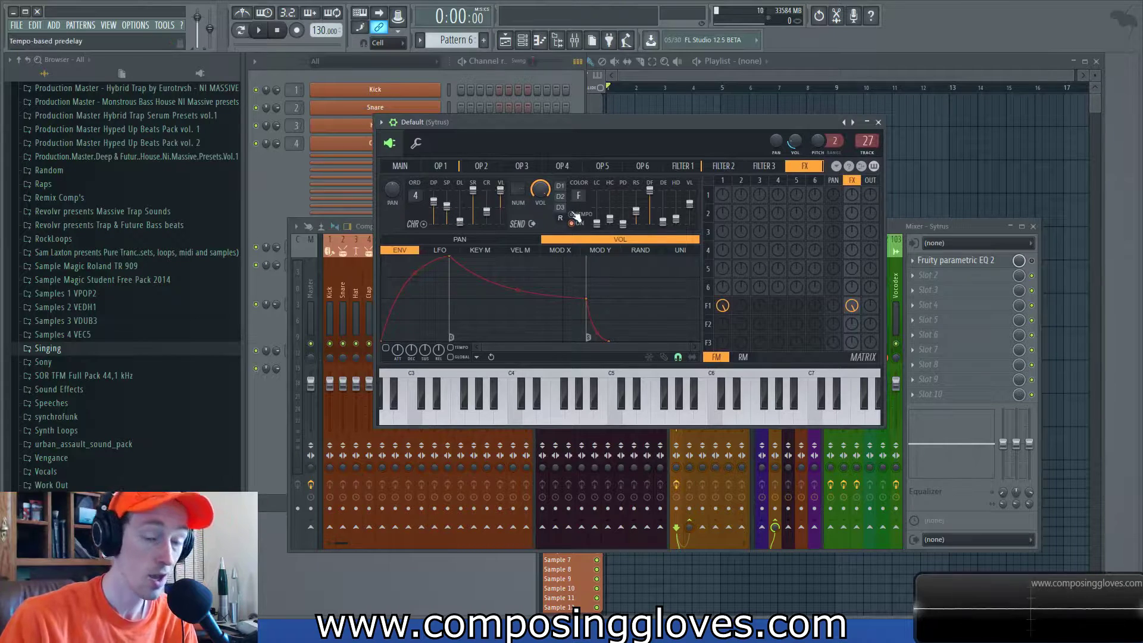
{"action": "key", "text": "b"}
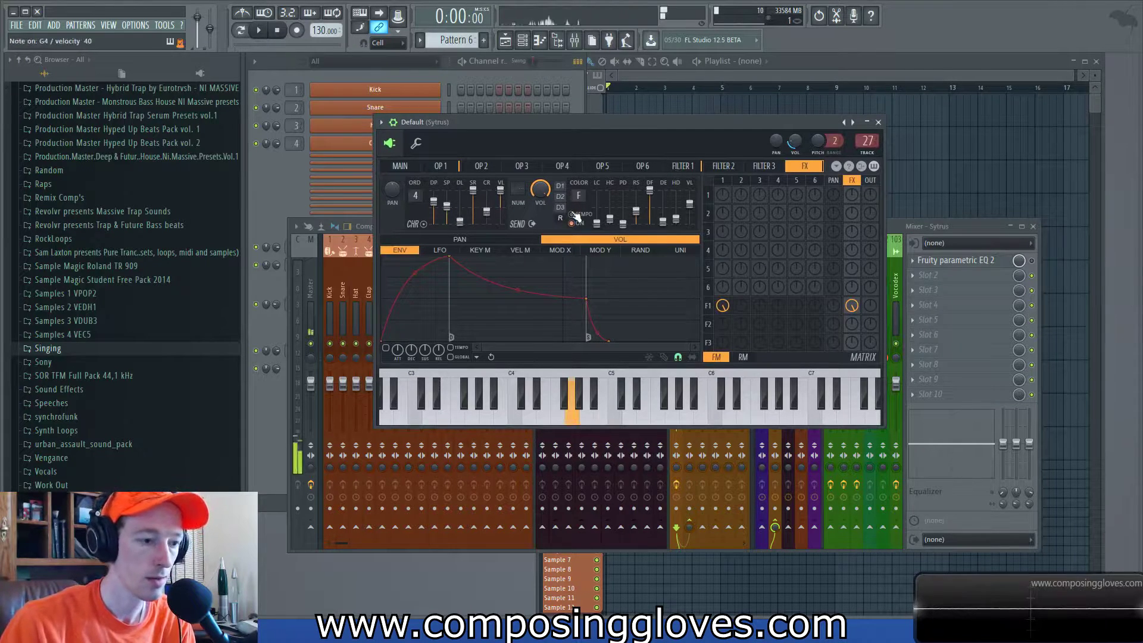
{"action": "key", "text": "b"}
{"action": "key", "text": "m"}
{"action": "key", "text": "period"}
{"action": "key", "text": "h"}
{"action": "key", "text": "m"}
{"action": "key", "text": "slash"}
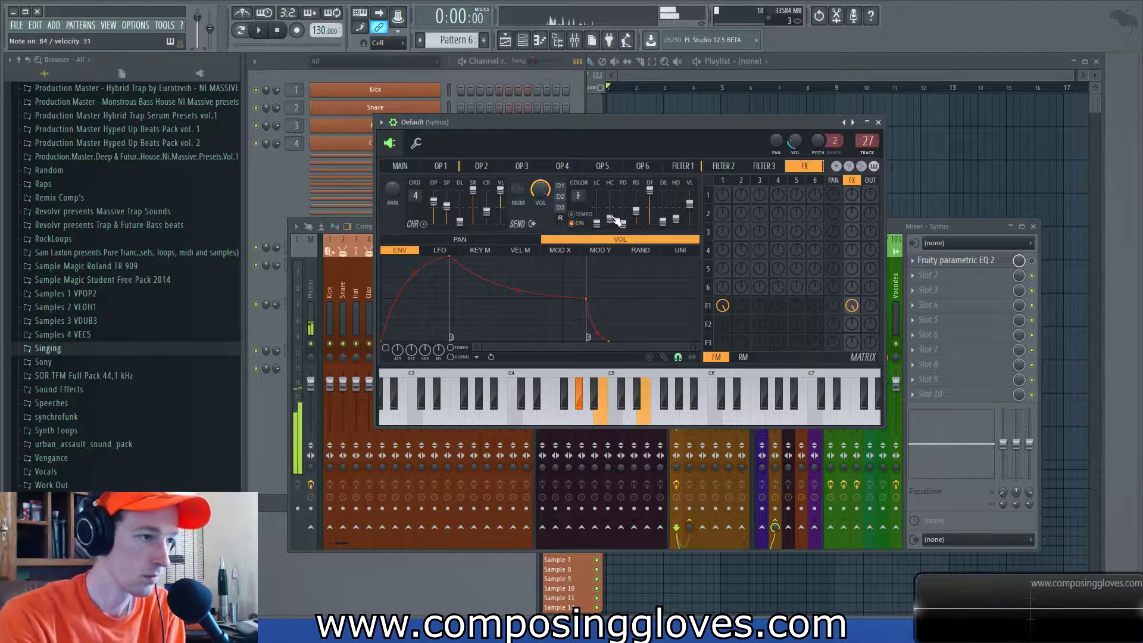
{"action": "key", "text": "z"}
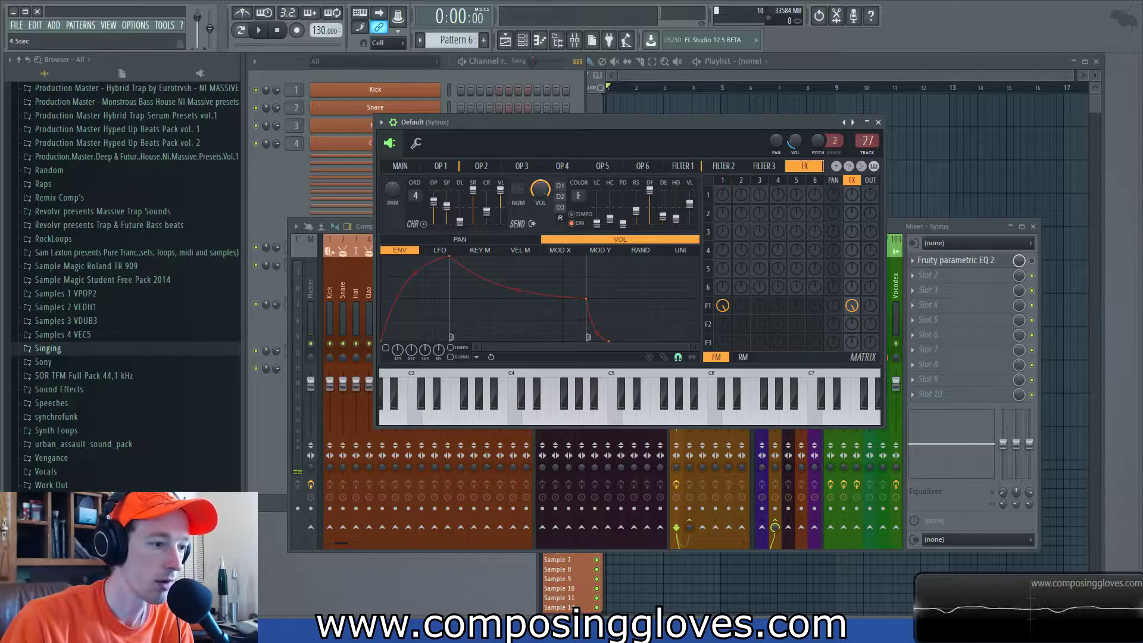
Enable operator 1's volume envelope and reshape it with a longer attack and a lower peak, testing it with notes.
{"action": "left_click", "coordinate": [722, 186]}
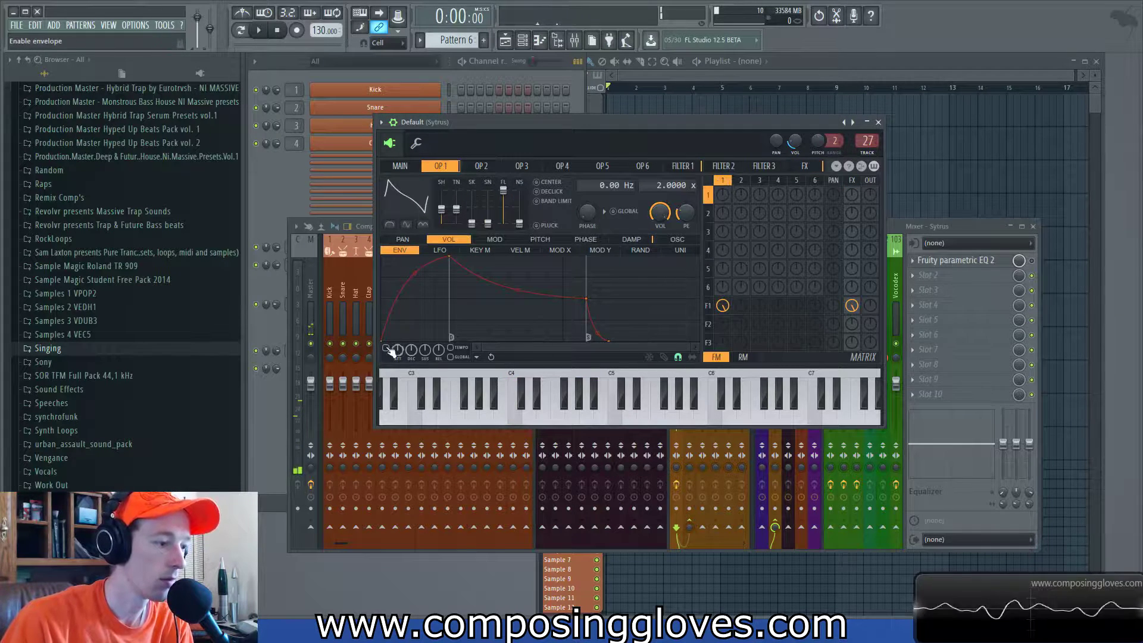
{"action": "key", "text": "z"}
{"action": "left_click_drag", "start_coordinate": [449, 257], "coordinate": [438, 302]}
{"action": "key", "text": "z"}
{"action": "key", "text": "z"}
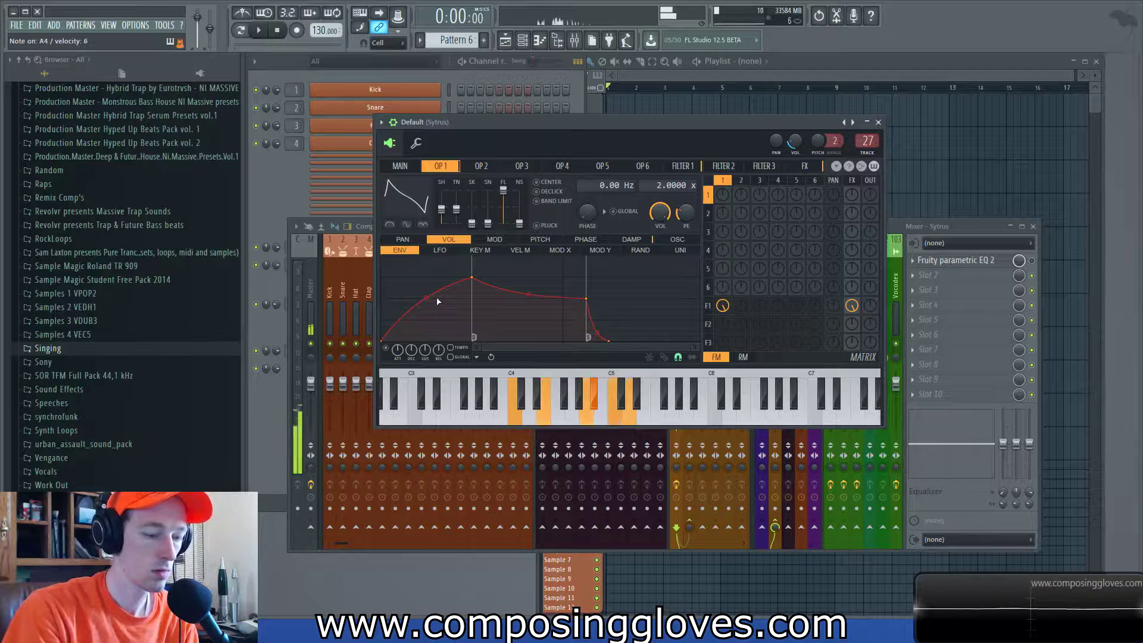
Fine-tune operator 1's waveform tension, then raise Filter 1's resonance and lower its cutoff to about 13%.
{"action": "left_click", "coordinate": [484, 170]}
{"action": "left_click", "coordinate": [450, 169]}
{"action": "left_click_drag", "start_coordinate": [448, 212], "coordinate": [465, 216]}
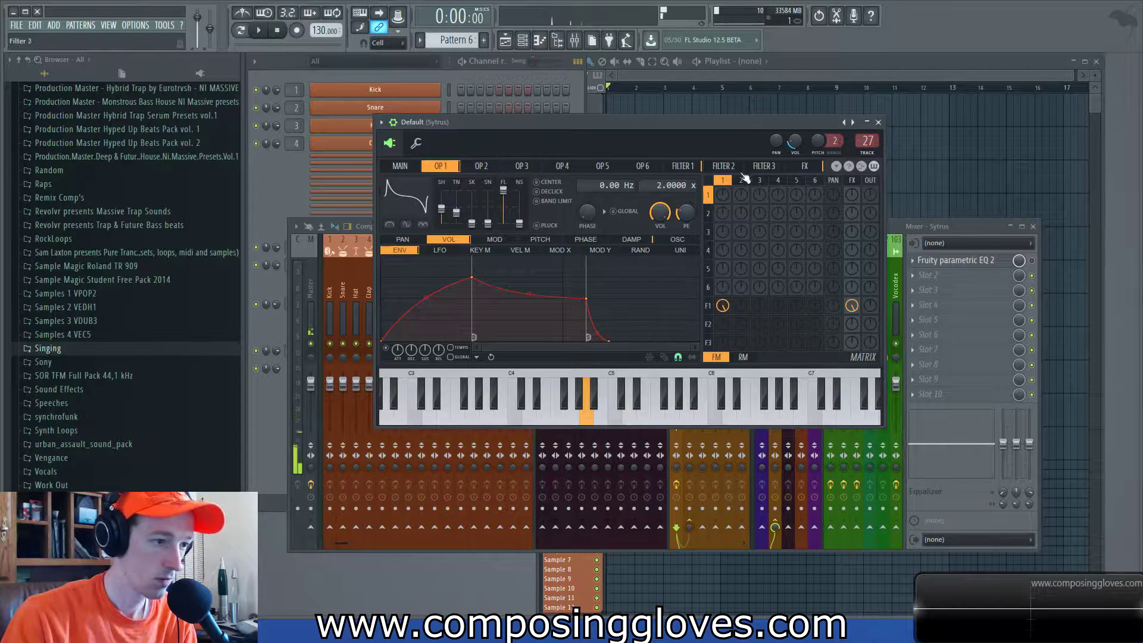
{"action": "left_click", "coordinate": [682, 165]}
{"action": "left_click_drag", "start_coordinate": [516, 192], "coordinate": [516, 186]}
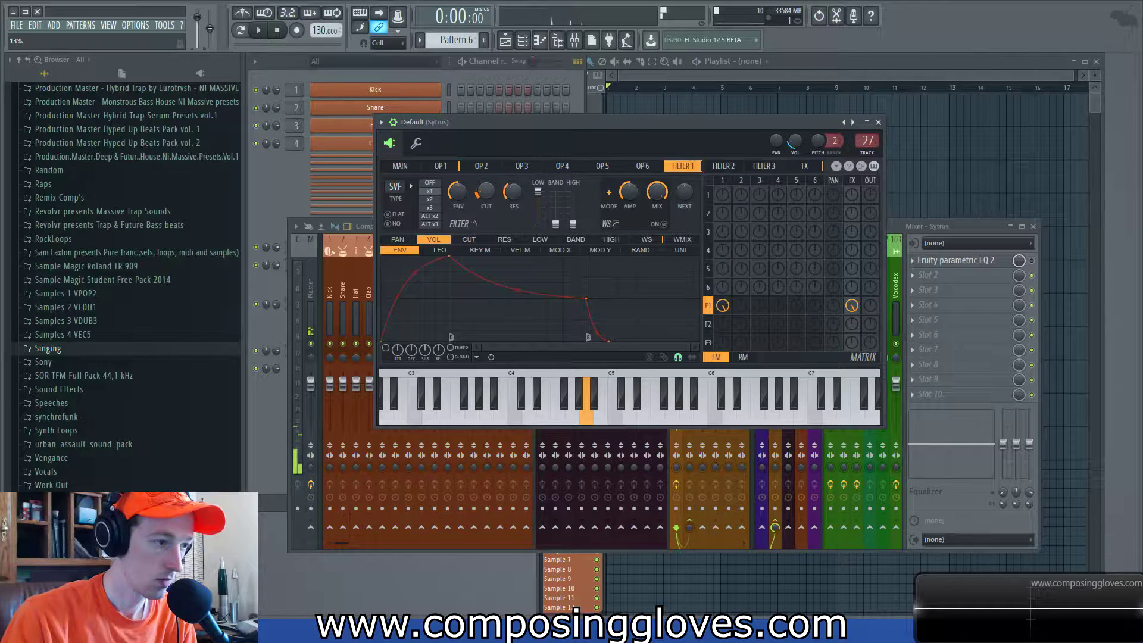
Blend operator 2 in through Filter 1 at about 70% and reshape its waveform into several sine cycles.
{"action": "left_click", "coordinate": [722, 192]}
{"action": "left_click", "coordinate": [708, 213]}
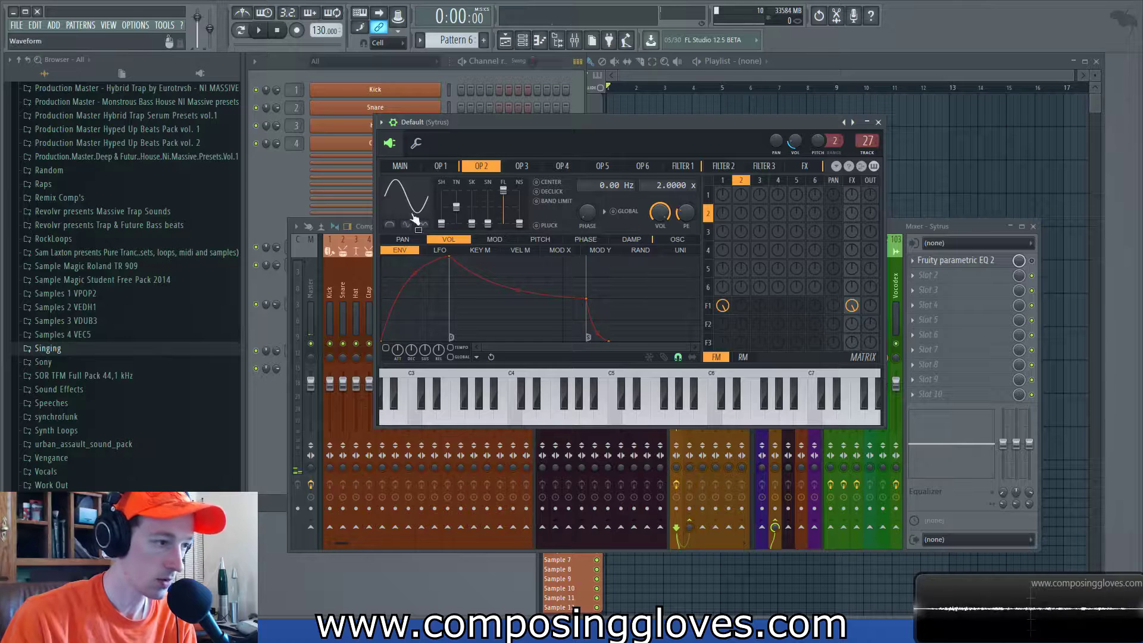
{"action": "left_click", "coordinate": [740, 305]}
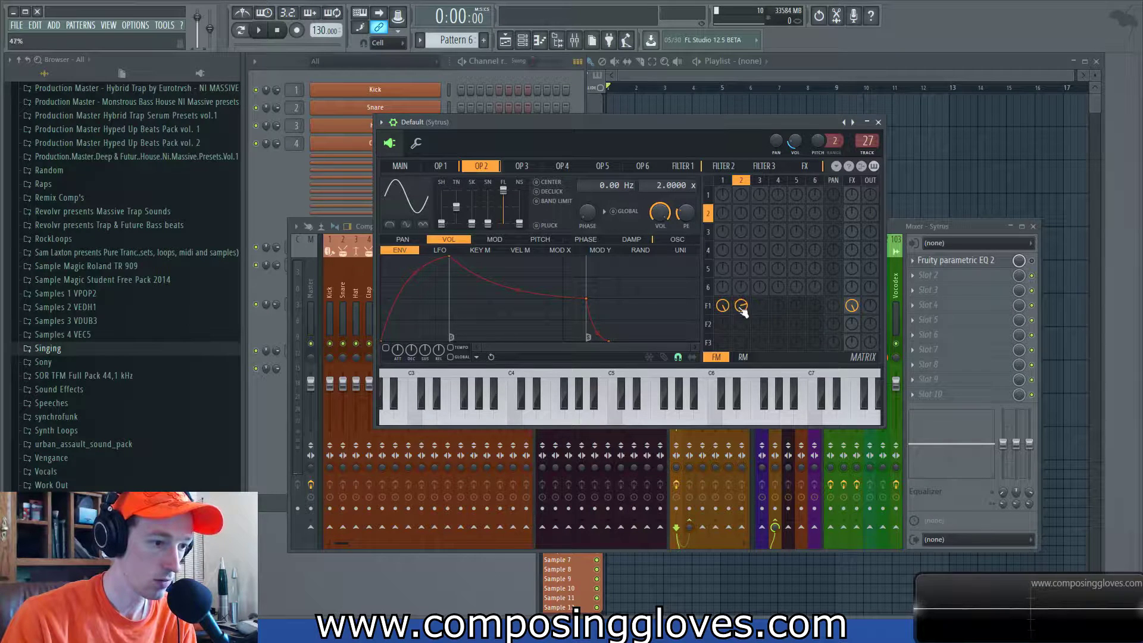
{"action": "key", "text": "n"}
{"action": "left_click_drag", "start_coordinate": [441, 224], "coordinate": [472, 213]}
{"action": "left_click_drag", "start_coordinate": [742, 308], "coordinate": [743, 291]}
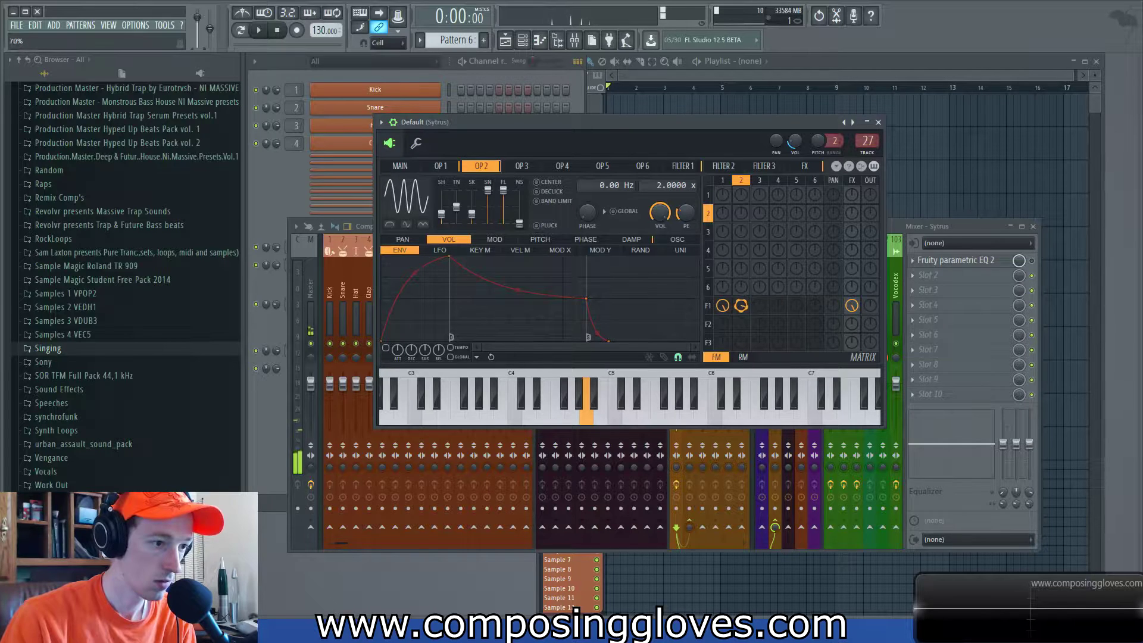
Reroute operator 2 from Filter 1 to Filter 2 and send Filter 2 to the FX bus.
{"action": "mouse_move", "coordinate": [741, 305]}
{"action": "left_mouse_down"}
{"action": "mouse_move", "coordinate": [741, 325]}
{"action": "mouse_move", "coordinate": [741, 301]}
{"action": "left_mouse_up"}
{"action": "left_click_drag", "start_coordinate": [851, 324], "coordinate": [851, 316]}
{"action": "left_click", "coordinate": [708, 323]}
Set Filter 2 to band-pass only, raise its resonance and lower its cutoff to about 12%.
{"action": "left_click_drag", "start_coordinate": [573, 222], "coordinate": [572, 210]}
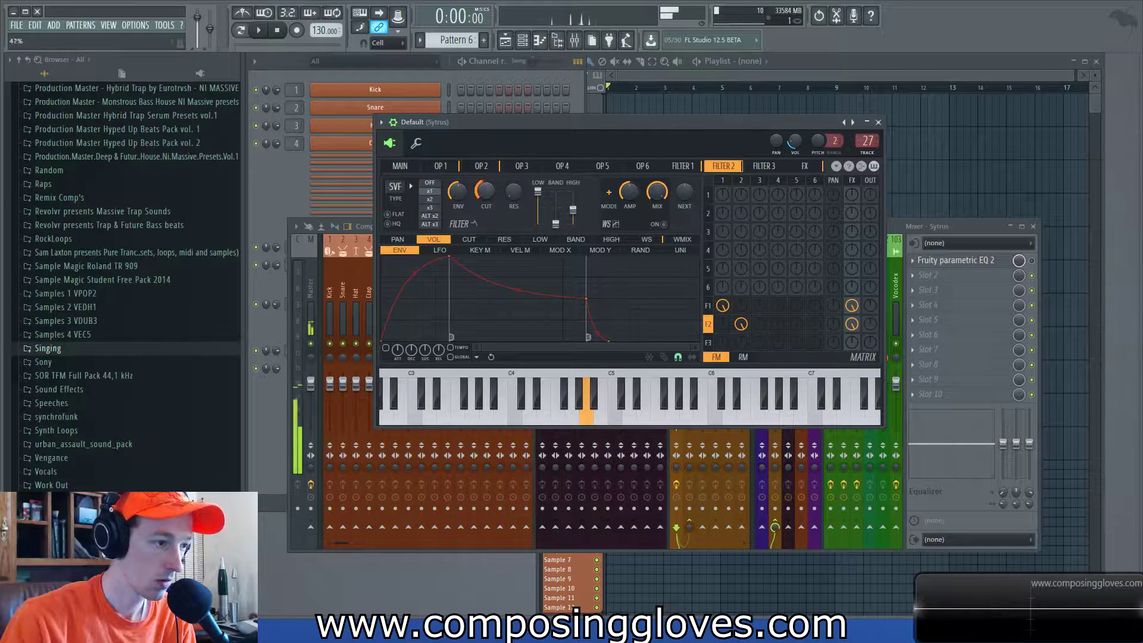
{"action": "left_click_drag", "start_coordinate": [509, 194], "coordinate": [510, 187]}
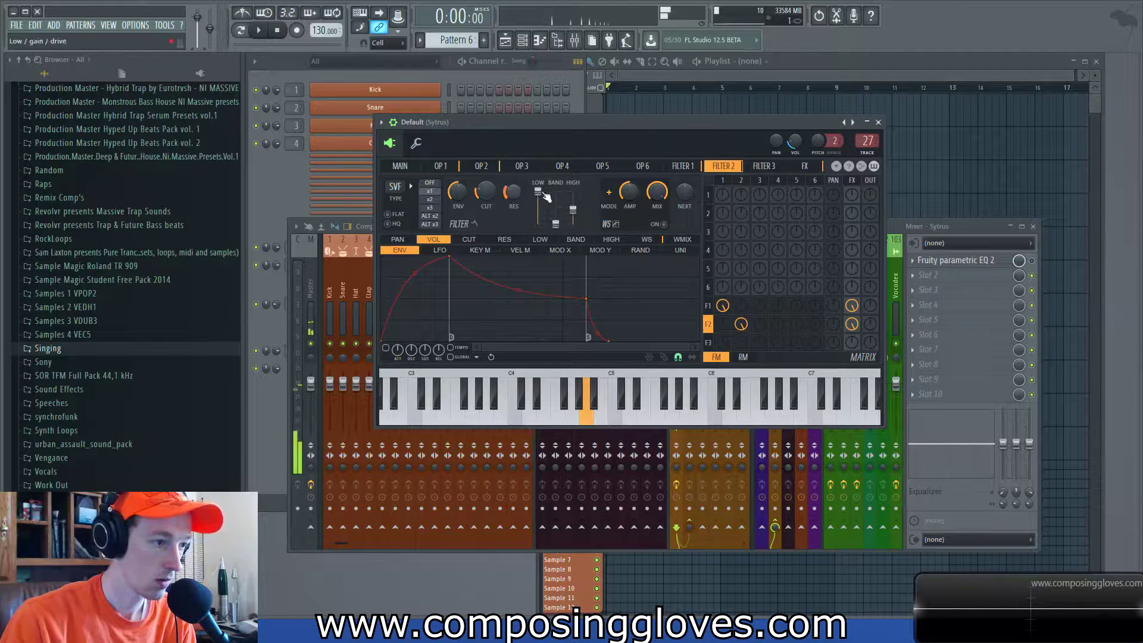
{"action": "left_click_drag", "start_coordinate": [537, 192], "coordinate": [537, 224]}
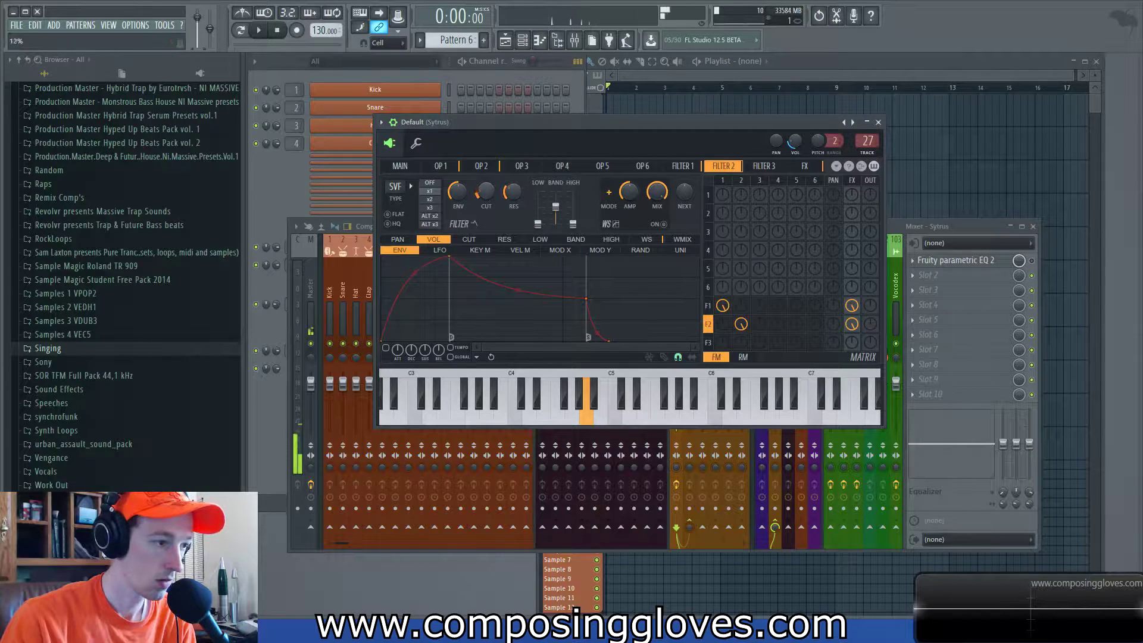
Fine-tune Filter 2's cutoff.
{"action": "left_click_drag", "start_coordinate": [485, 191], "coordinate": [486, 184]}
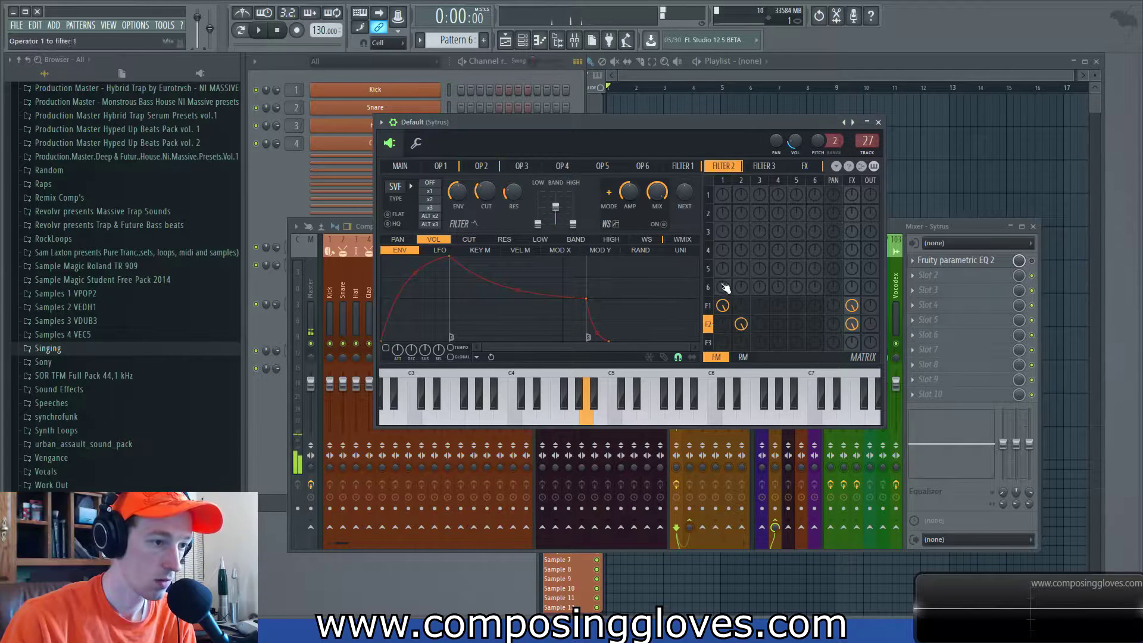
Set the effects section's reverb colour to W+ and switch on the third delay.
{"action": "left_click", "coordinate": [804, 166]}
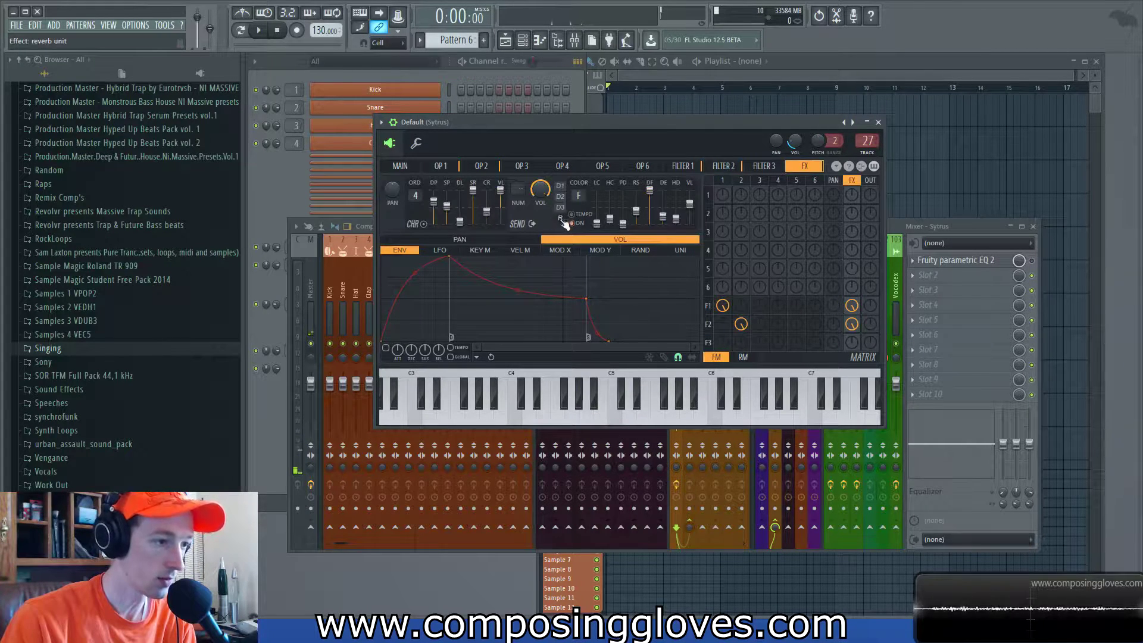
{"action": "left_click_drag", "start_coordinate": [579, 195], "coordinate": [578, 214]}
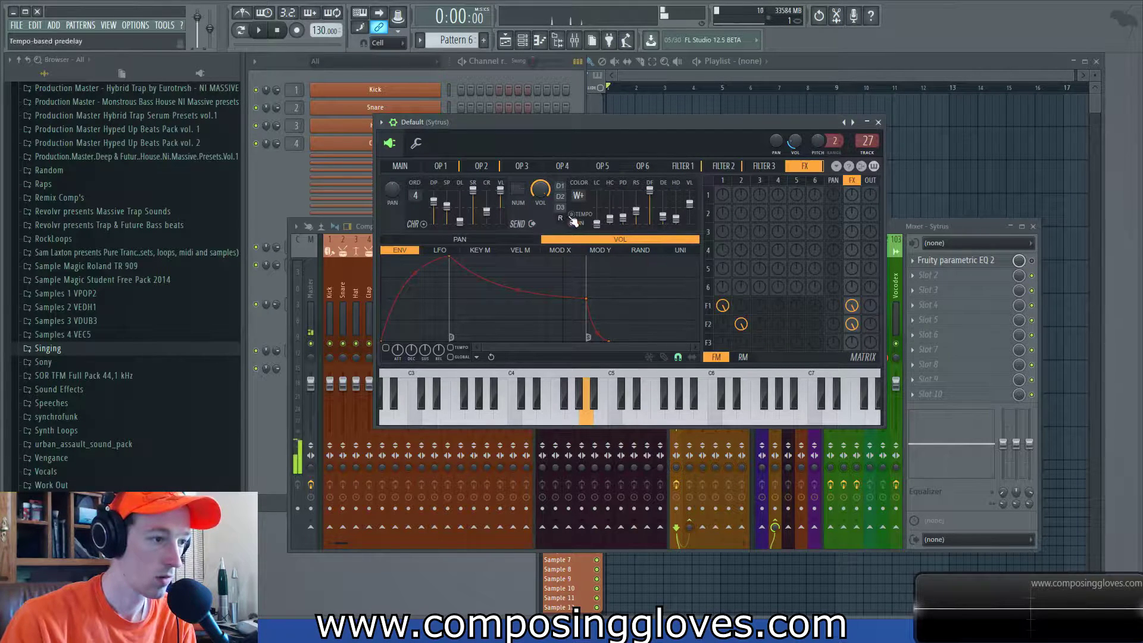
{"action": "left_click", "coordinate": [561, 209]}
{"action": "left_click", "coordinate": [573, 224]}
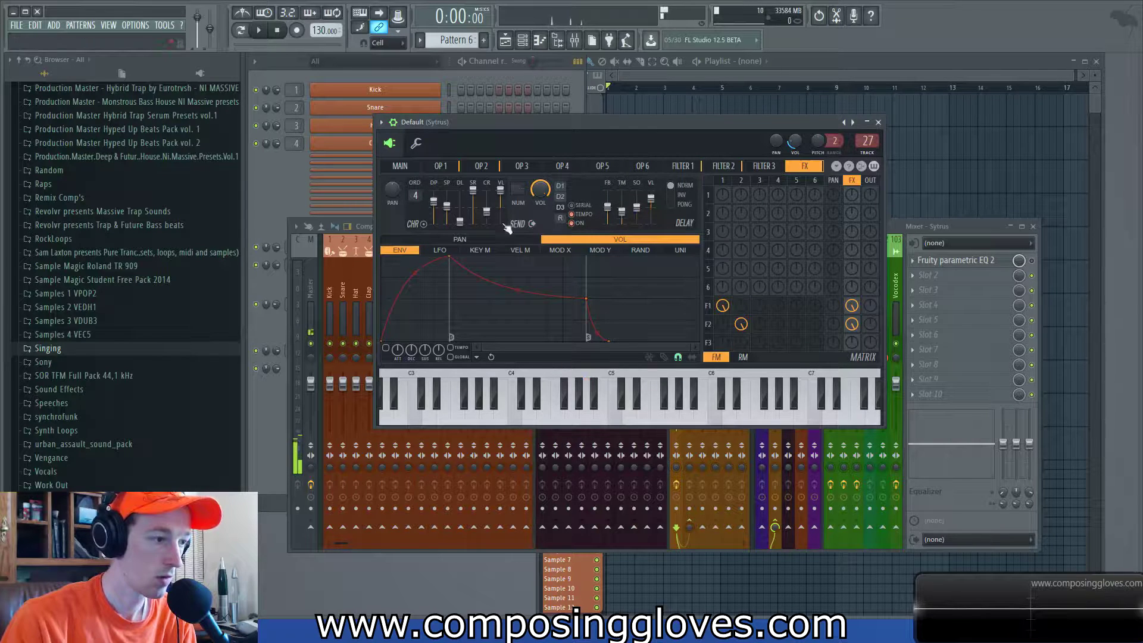
Turn on Declick for operators 1 and 2.
{"action": "left_click", "coordinate": [441, 166]}
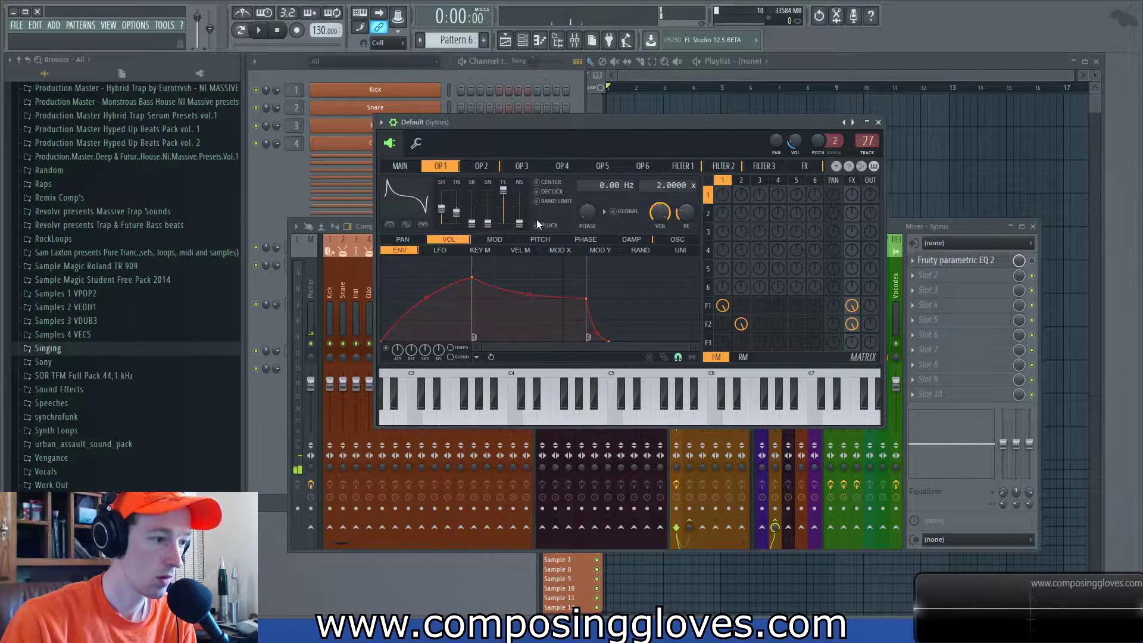
{"action": "left_click", "coordinate": [481, 166]}
{"action": "left_click", "coordinate": [451, 167]}
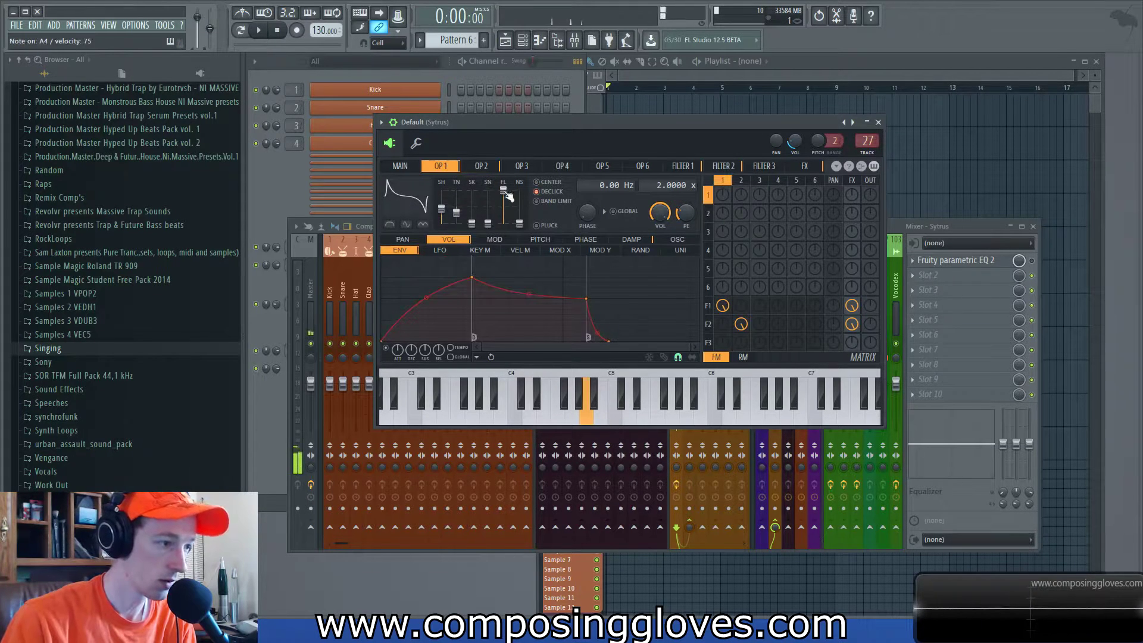
{"action": "left_click", "coordinate": [487, 167]}
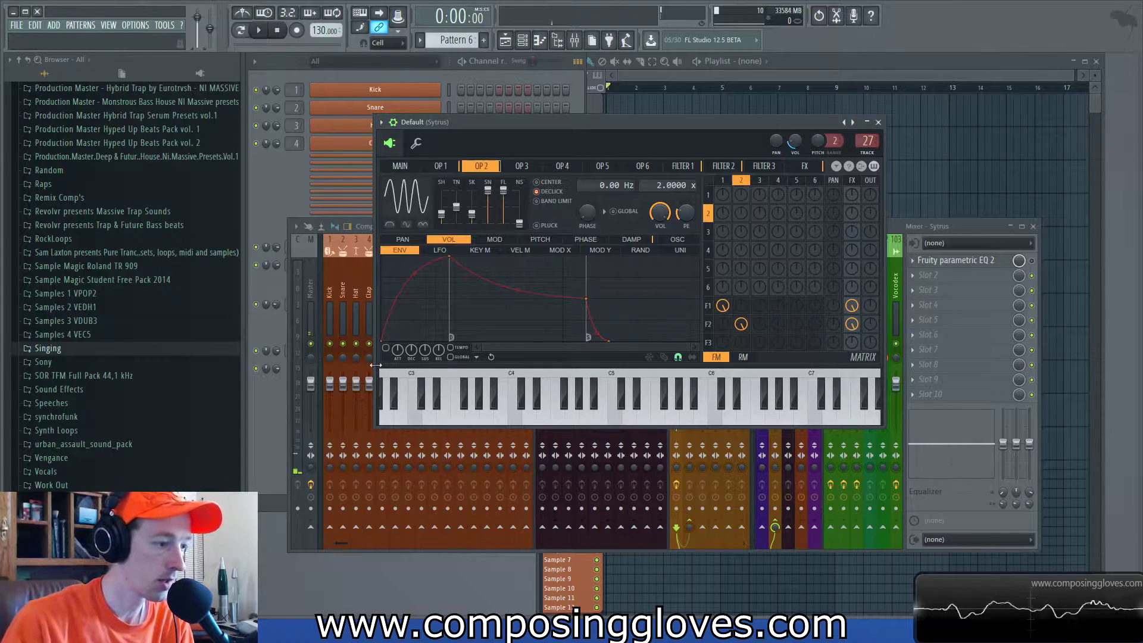
Reshape operator 2's volume envelope into a delayed, curved rise peaking much later and level with the sustain point.
{"action": "left_click_drag", "start_coordinate": [444, 260], "coordinate": [545, 294]}
{"action": "right_click", "coordinate": [438, 316]}
{"action": "left_click_drag", "start_coordinate": [438, 316], "coordinate": [435, 348]}
{"action": "left_click_drag", "start_coordinate": [480, 313], "coordinate": [490, 336]}
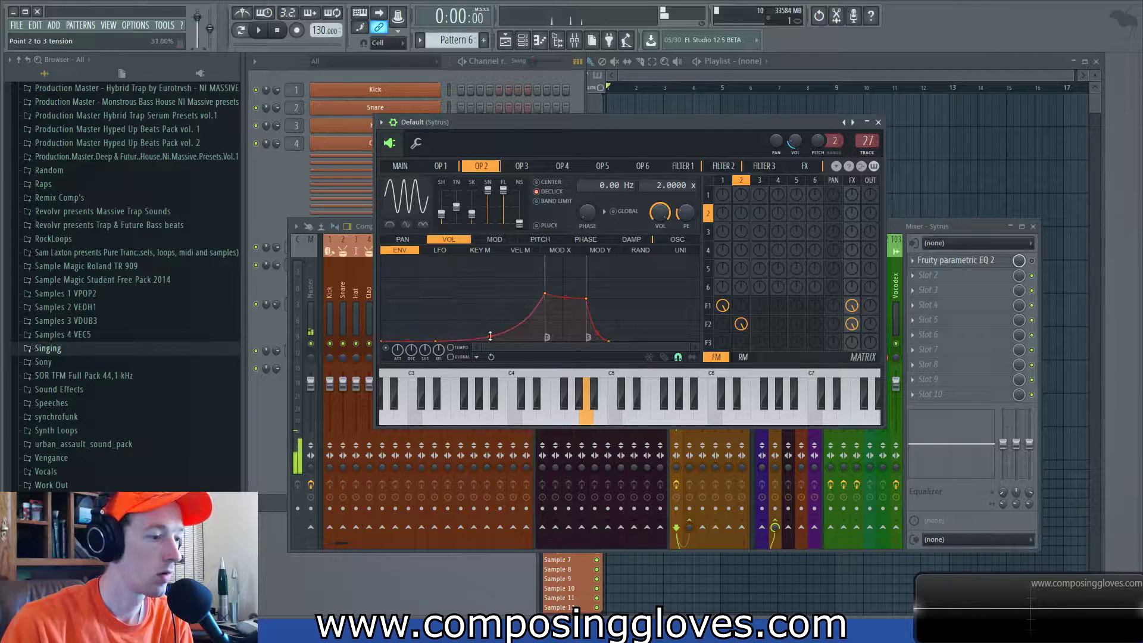
{"action": "left_click_drag", "start_coordinate": [544, 294], "coordinate": [545, 298]}
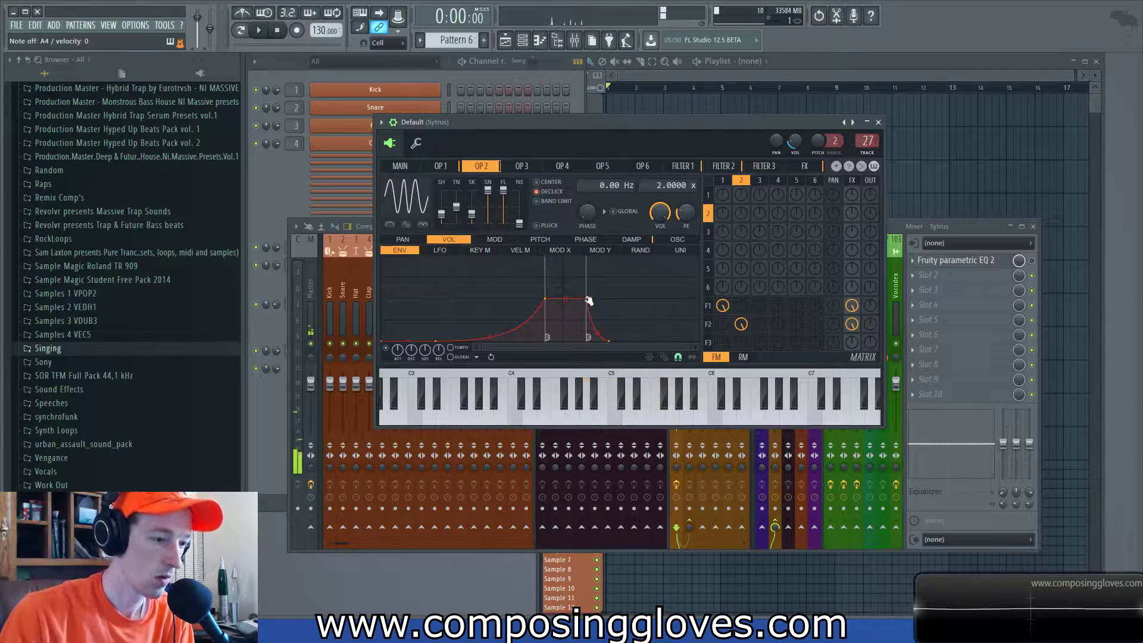
Try routing operator 1 into Filter 3 and applying ring modulation between operators in the matrix.
{"action": "mouse_move", "coordinate": [722, 342]}
{"action": "left_mouse_down"}
{"action": "mouse_move", "coordinate": [722, 330]}
{"action": "mouse_move", "coordinate": [722, 357]}
{"action": "left_mouse_up"}
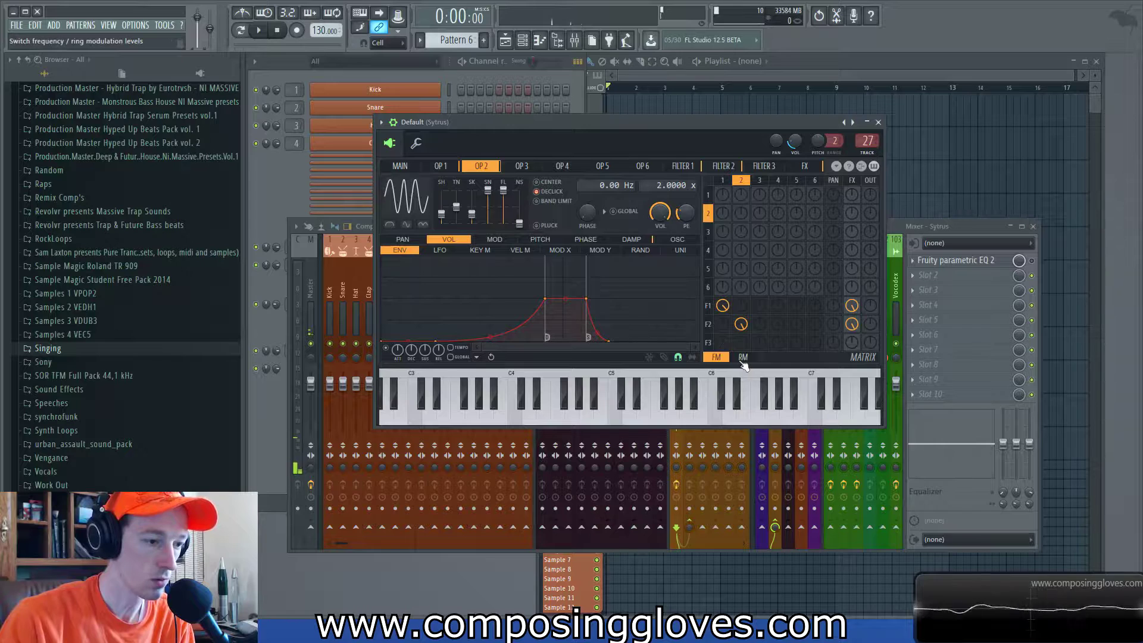
{"action": "left_click", "coordinate": [742, 358]}
{"action": "left_click_drag", "start_coordinate": [727, 199], "coordinate": [759, 190]}
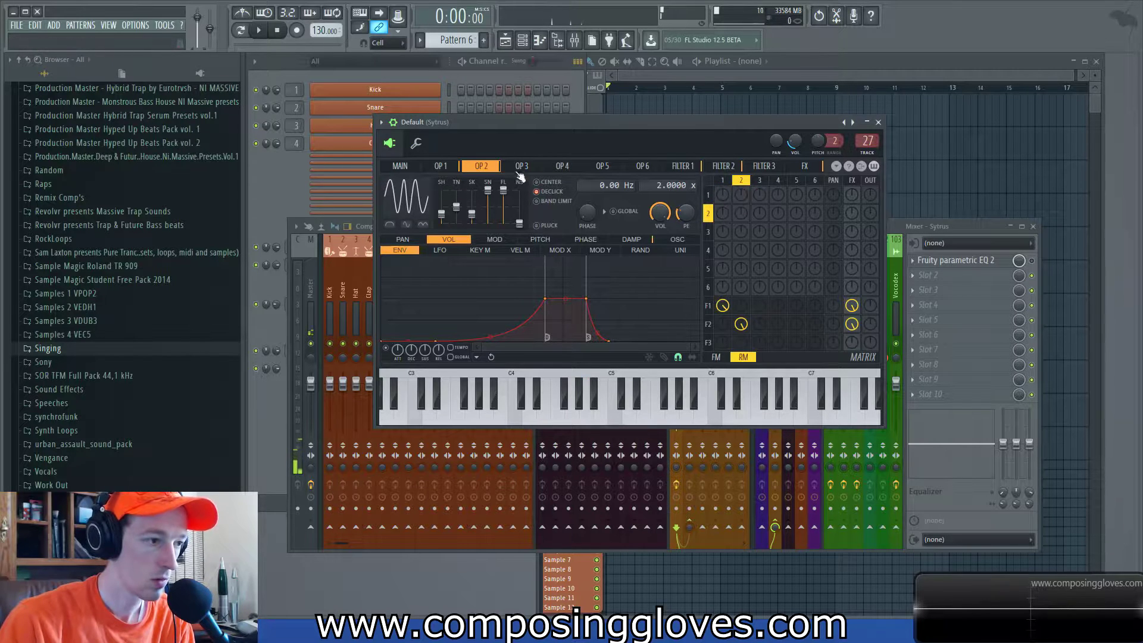
Set the unison order to 2, lower its pitch spread and reduce its volume to about 47%.
{"action": "left_click", "coordinate": [400, 166]}
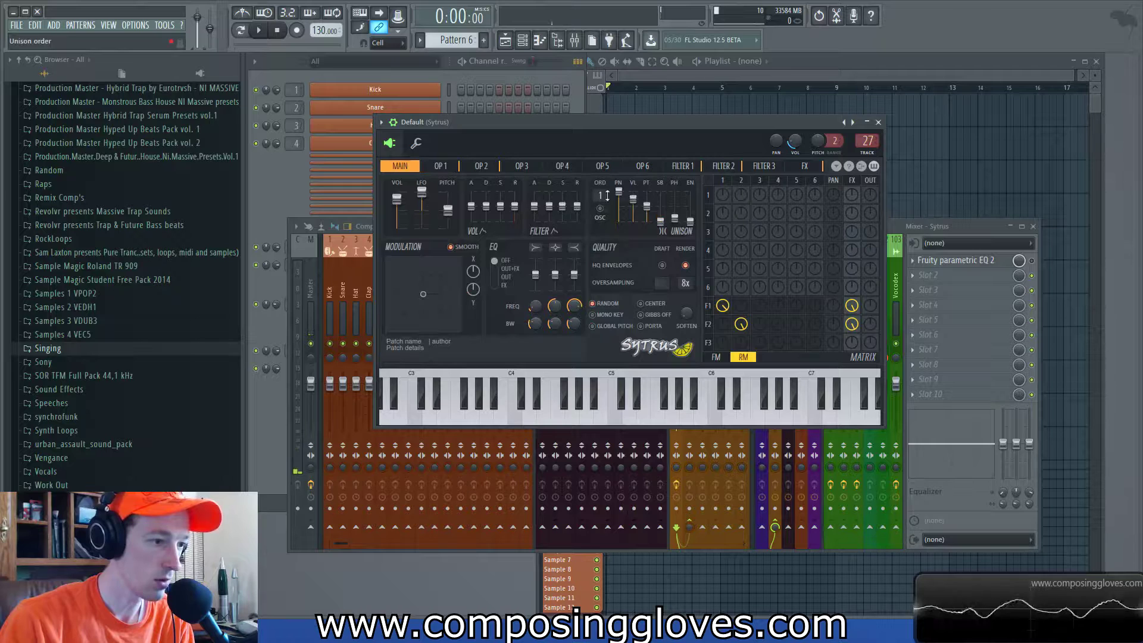
{"action": "left_click", "coordinate": [648, 206]}
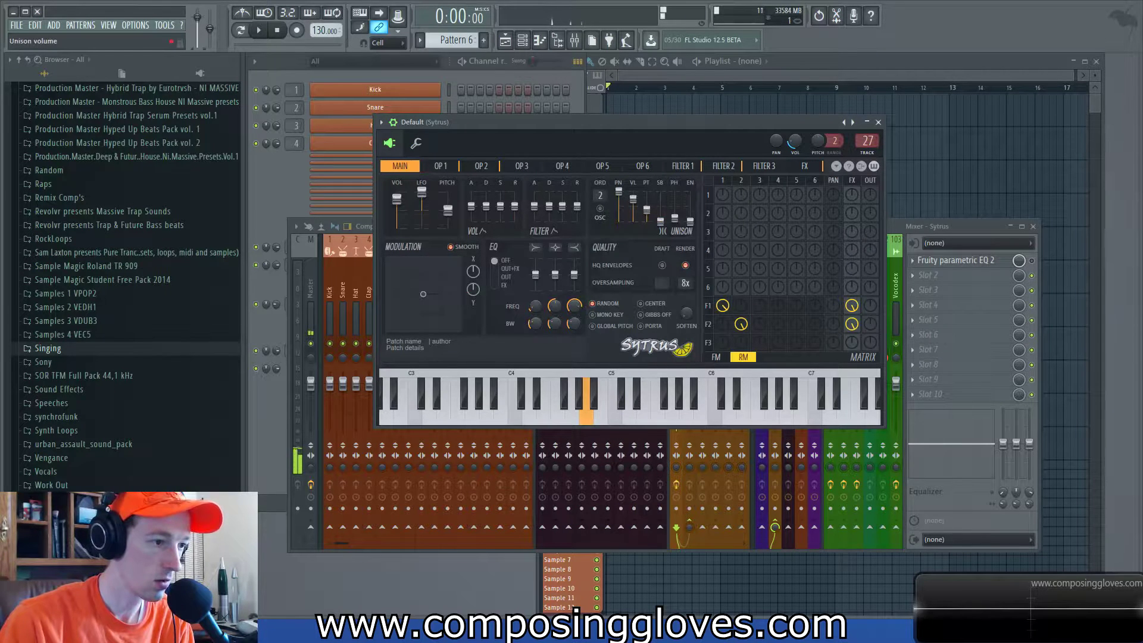
{"action": "mouse_move", "coordinate": [653, 211]}
{"action": "left_mouse_down"}
{"action": "mouse_move", "coordinate": [660, 204]}
{"action": "mouse_move", "coordinate": [663, 217]}
{"action": "left_mouse_up"}
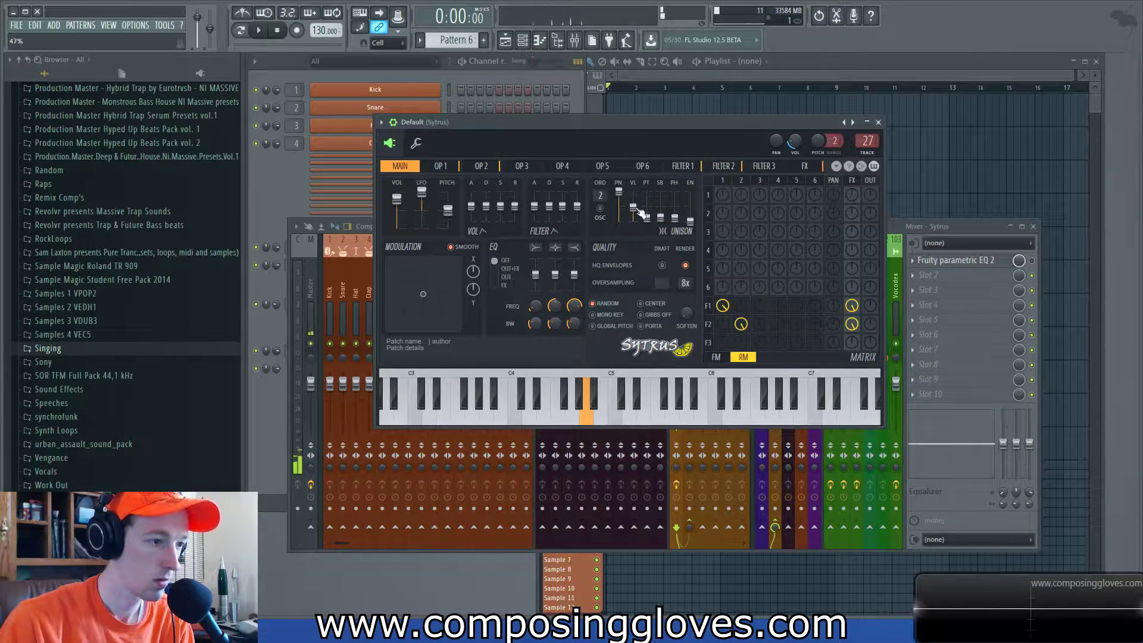
Adjust operator 1's waveform shape and raise Filter 1's cutoff to about 18%.
{"action": "left_click", "coordinate": [451, 167]}
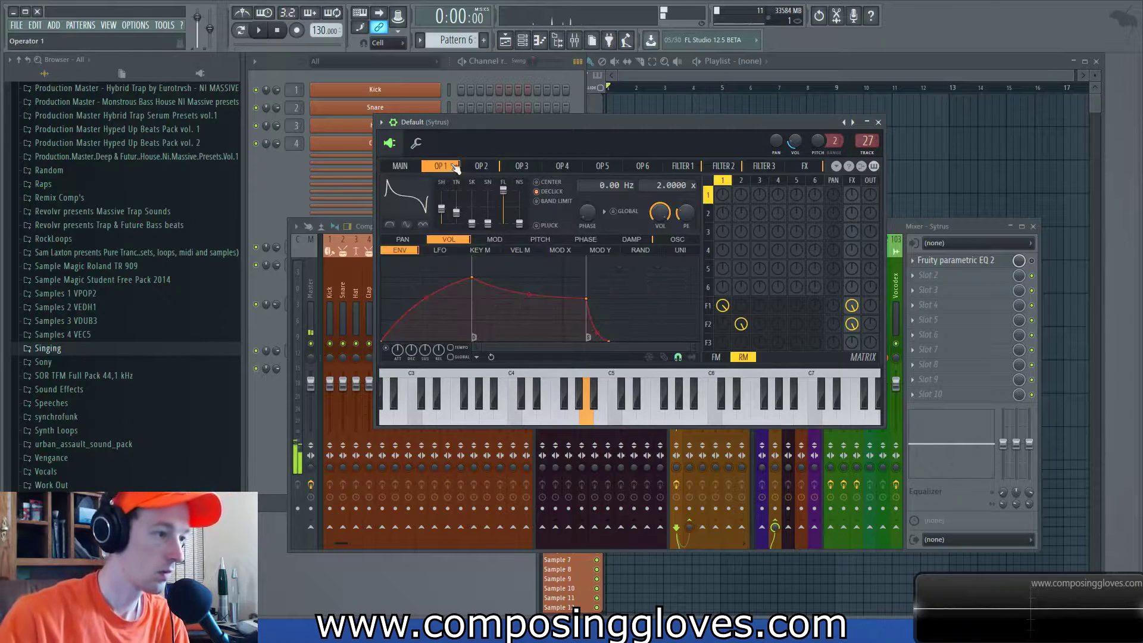
{"action": "left_click_drag", "start_coordinate": [441, 207], "coordinate": [406, 193]}
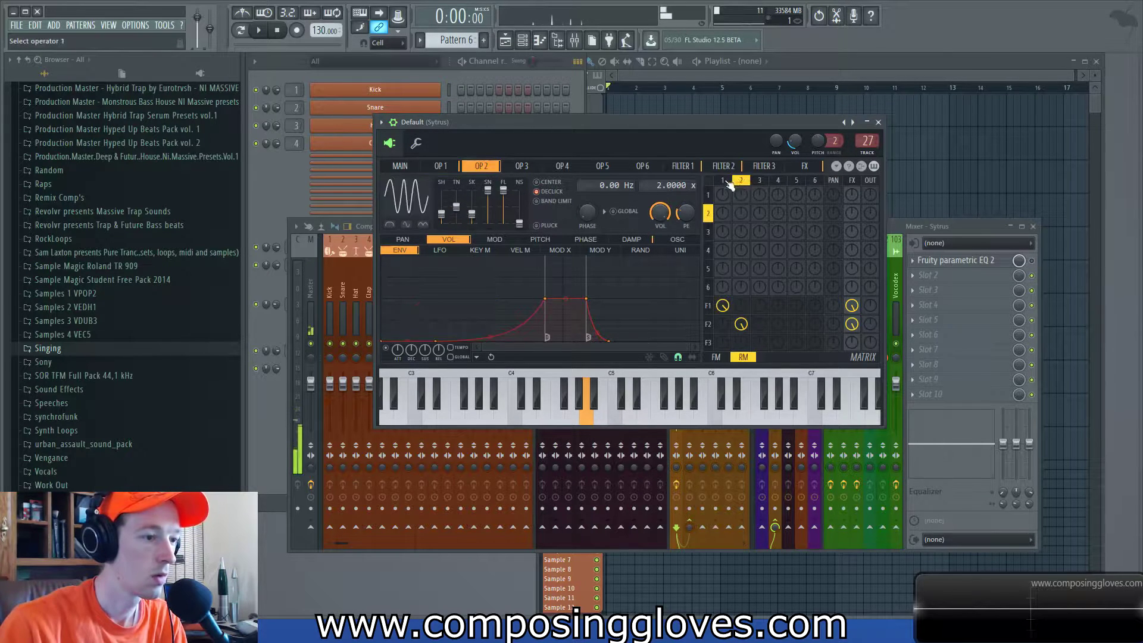
{"action": "left_click", "coordinate": [695, 163]}
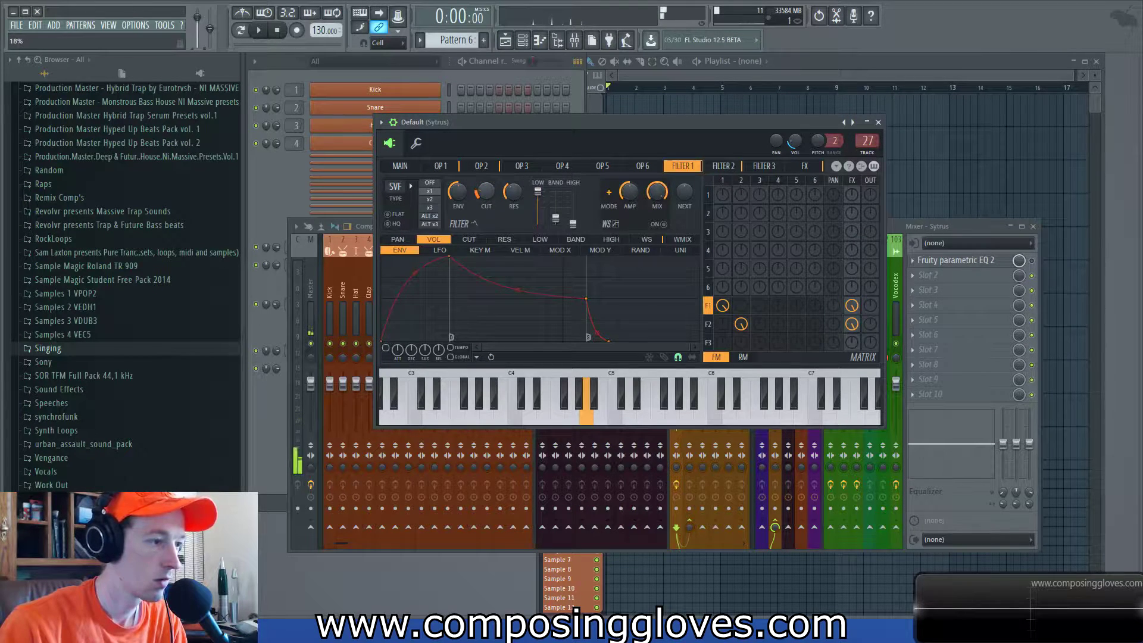
Apply the main EQ to OUT+FX, cutting the low band slightly and boosting the high band to about 8.4 dB.
{"action": "left_click", "coordinate": [410, 167]}
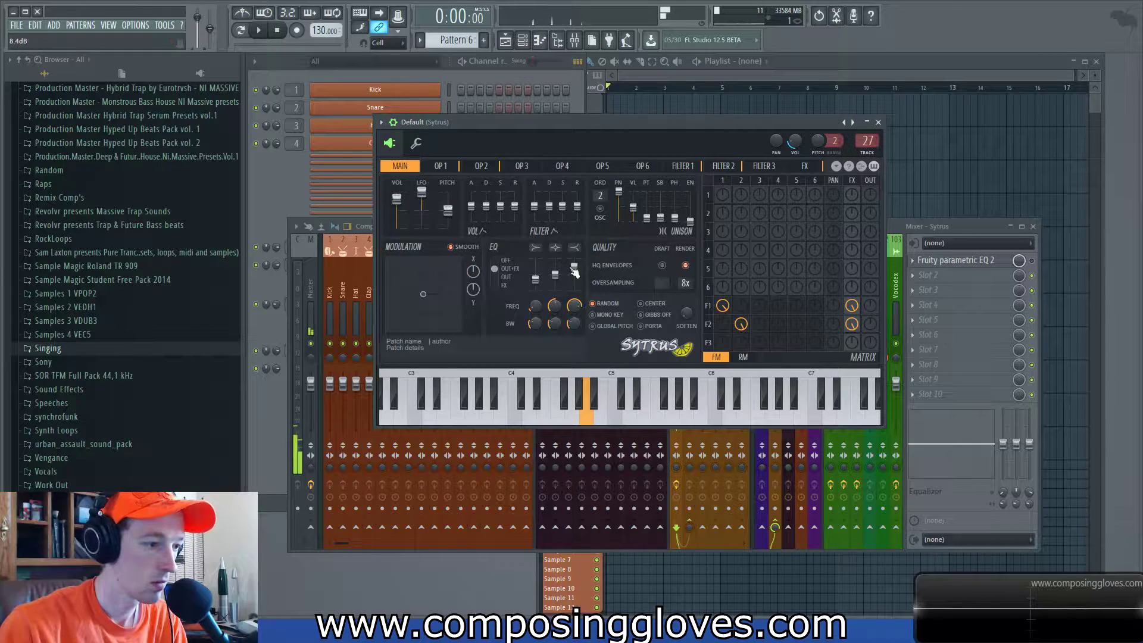
Rework Fruity parametric EQ 2: move the yellow peak up to the treble, lower the low-cut band and retune the bass and mid peaks.
{"action": "left_click", "coordinate": [952, 260]}
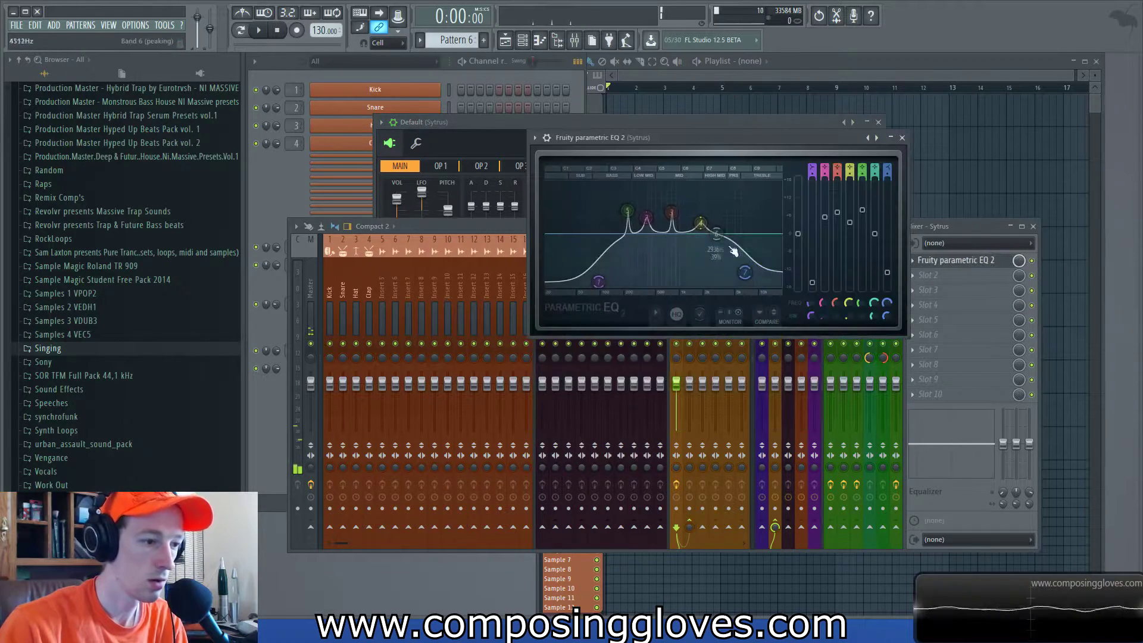
{"action": "left_click_drag", "start_coordinate": [633, 220], "coordinate": [739, 203]}
{"action": "scroll", "coordinate": [621, 210], "scroll_direction": "down", "scroll_amount": 3}
{"action": "scroll", "coordinate": [679, 209], "scroll_direction": "up", "scroll_amount": 3}
{"action": "left_click_drag", "start_coordinate": [598, 281], "coordinate": [567, 284]}
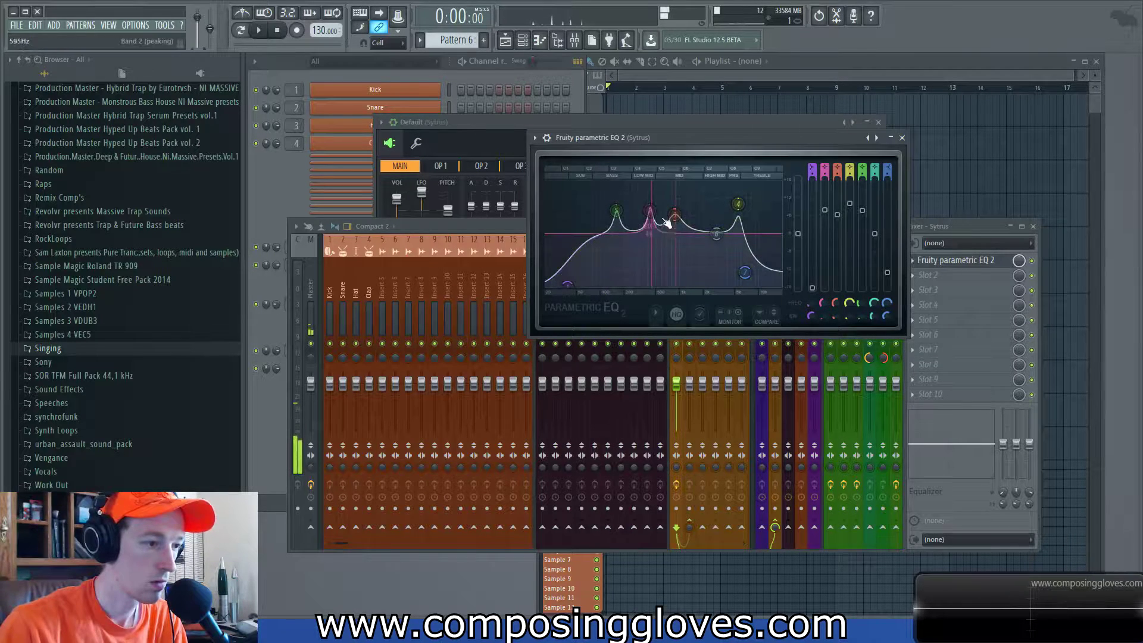
{"action": "left_click_drag", "start_coordinate": [650, 210], "coordinate": [676, 220]}
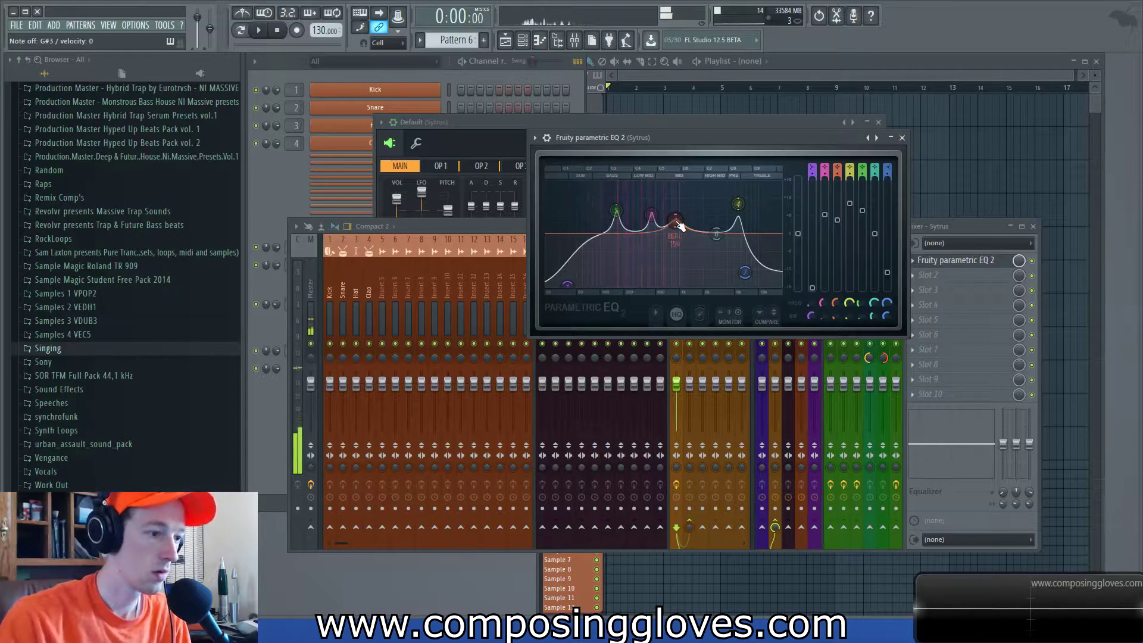
Move the Sytrus window beside the EQ and set operator 1's shape to about 73% and tension to about -27%.
{"action": "left_click", "coordinate": [505, 121]}
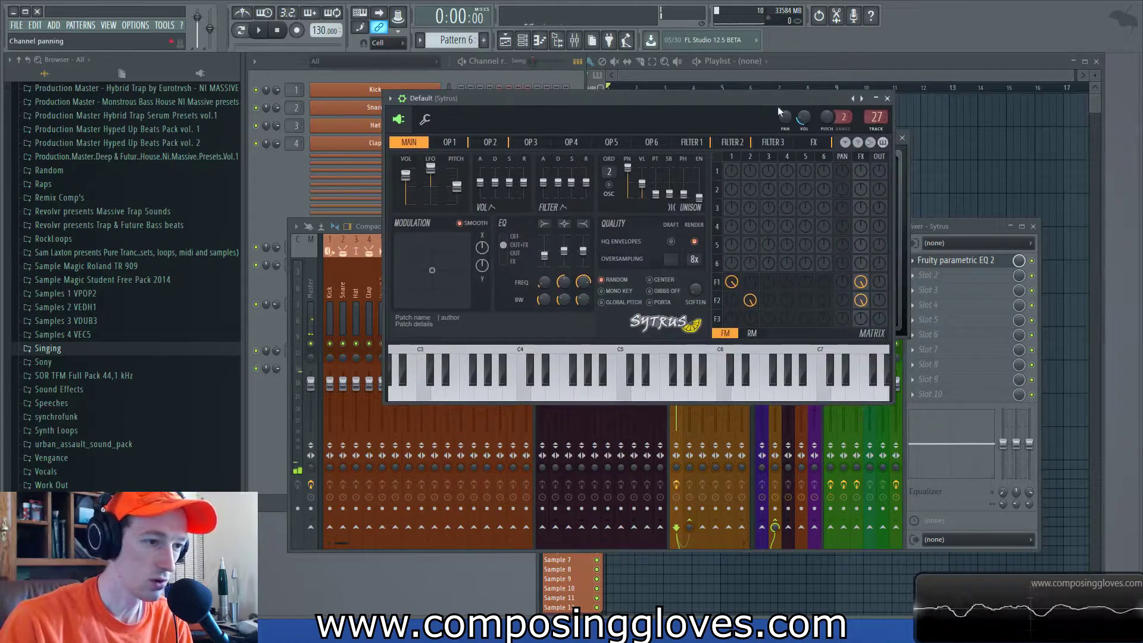
{"action": "left_click", "coordinate": [844, 141]}
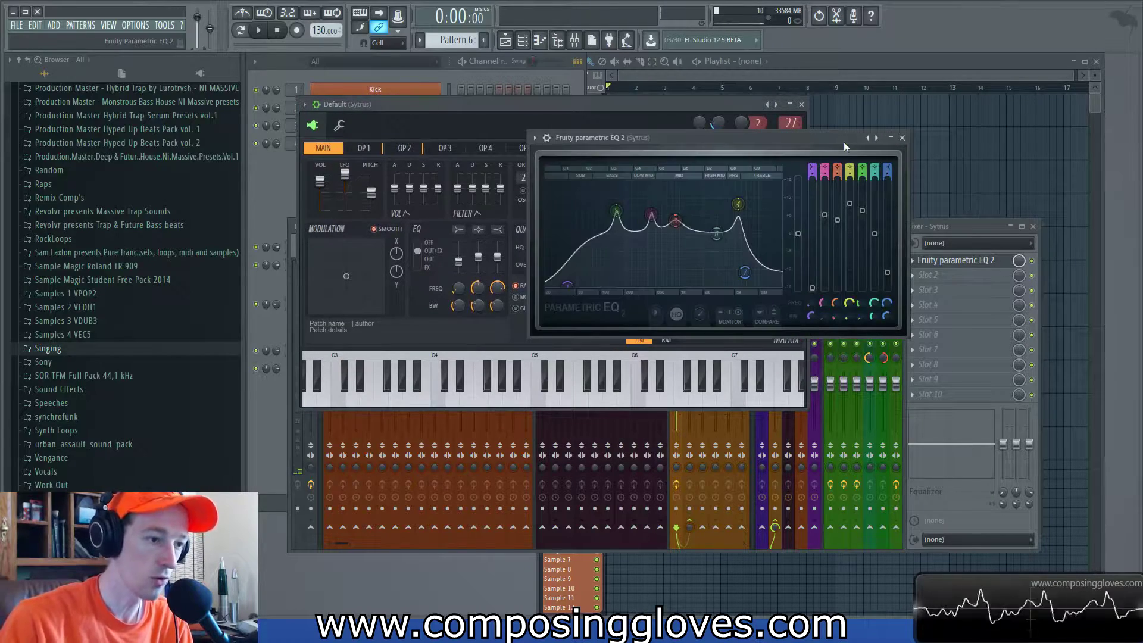
{"action": "left_click", "coordinate": [568, 122]}
{"action": "left_click", "coordinate": [364, 148]}
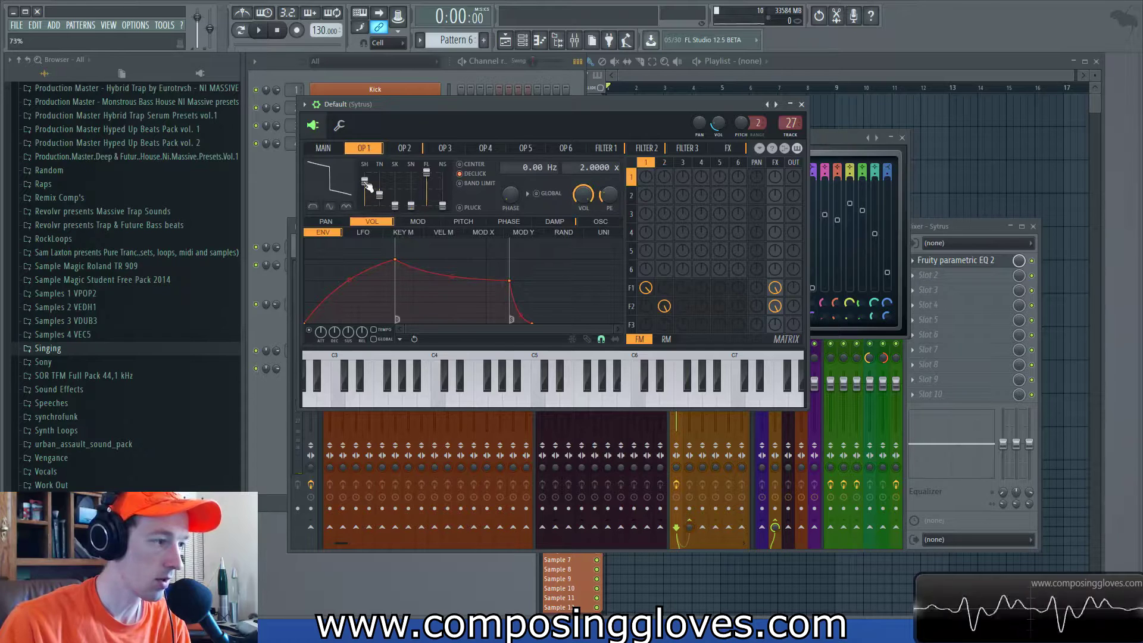
{"action": "left_click_drag", "start_coordinate": [379, 193], "coordinate": [379, 194]}
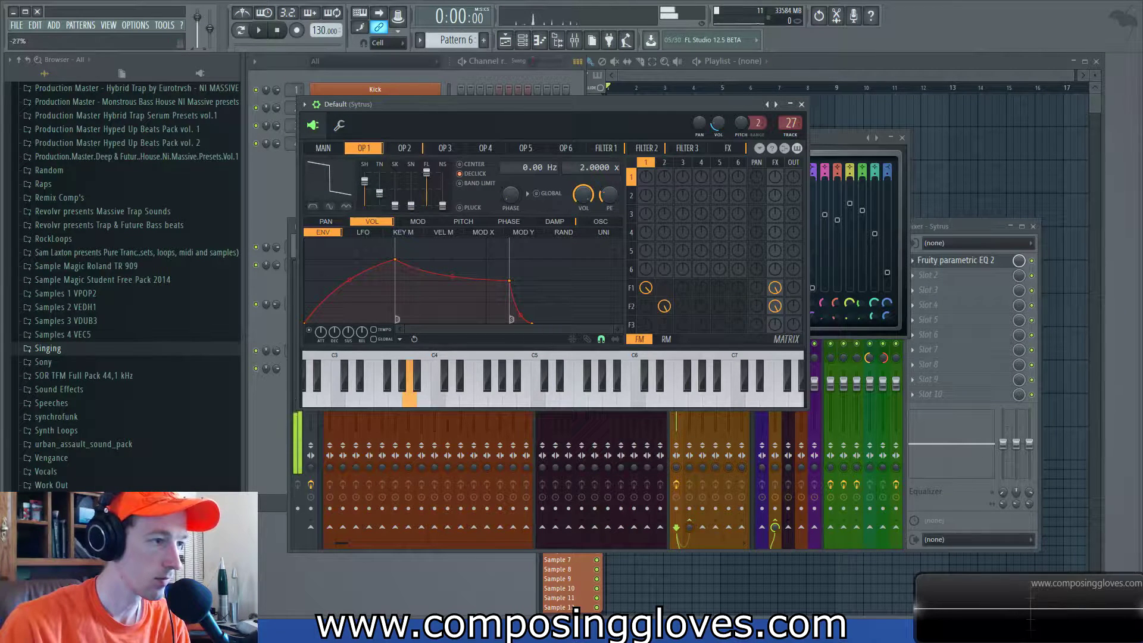
Route operator 3 to Filter 3 at about 67% and set its frequency ratio to 4.0000.
{"action": "left_click", "coordinate": [416, 149]}
{"action": "left_click", "coordinate": [444, 148]}
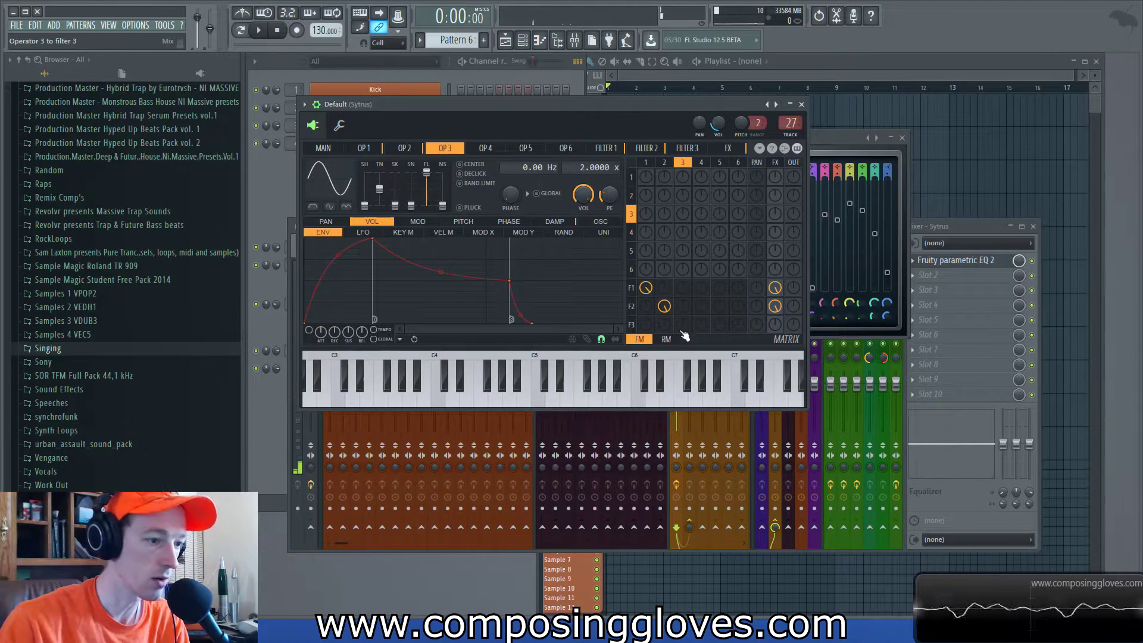
{"action": "left_click_drag", "start_coordinate": [683, 324], "coordinate": [682, 317]}
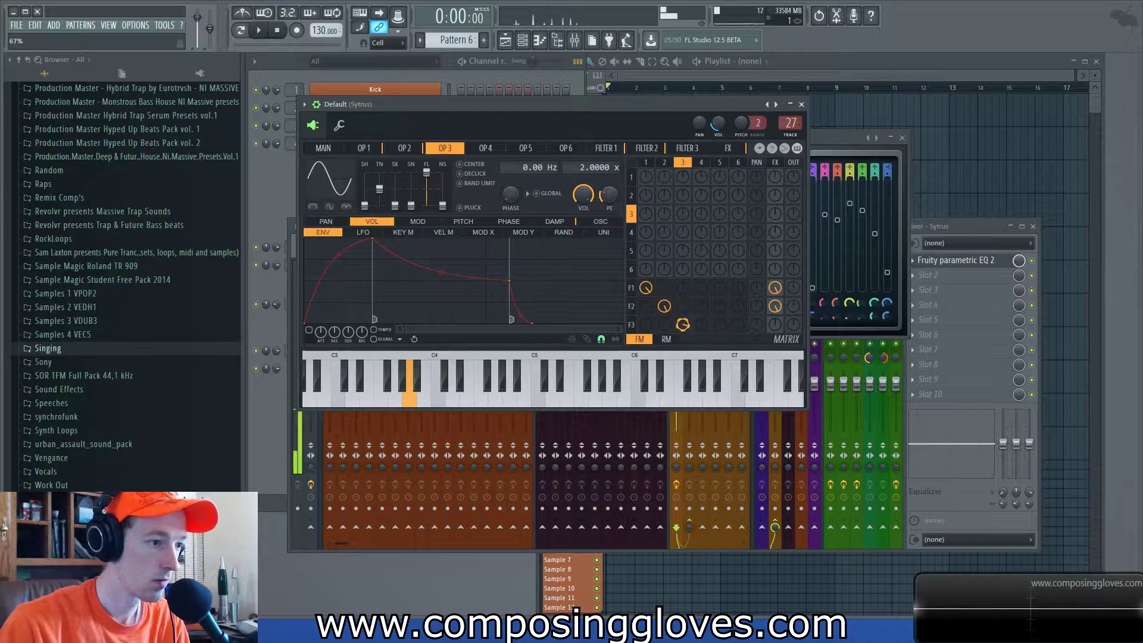
{"action": "left_click_drag", "start_coordinate": [598, 167], "coordinate": [598, 159]}
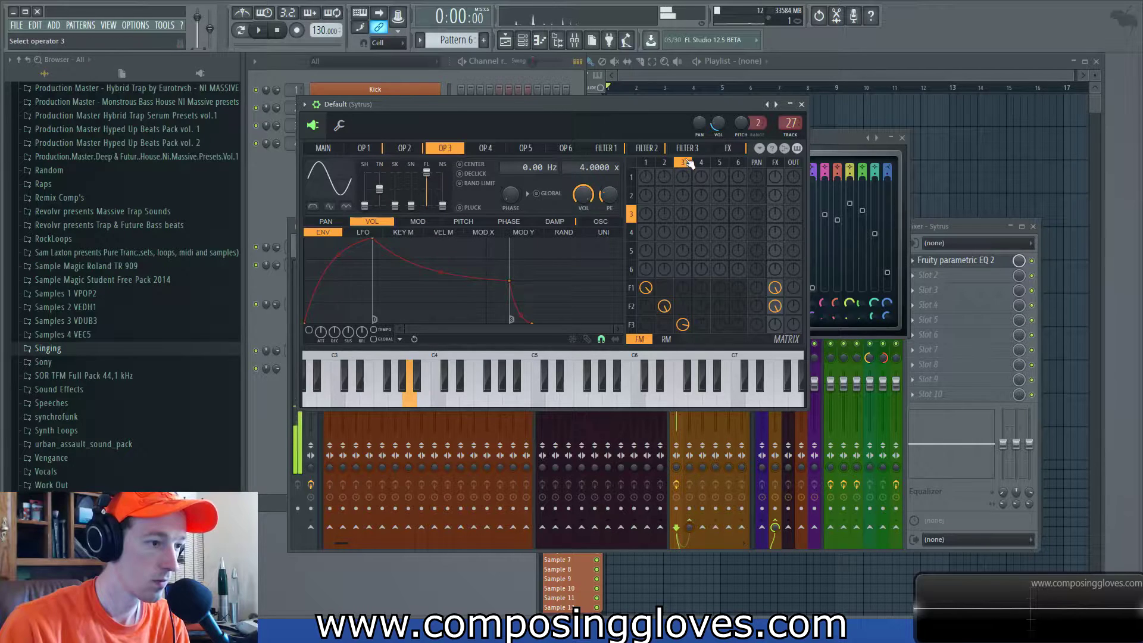
Raise operator 3's frequency ratio to 8.0000, try Filter 3's output and FX sends, and readjust the operator's level into Filter 3.
{"action": "left_click_drag", "start_coordinate": [793, 325], "coordinate": [793, 342]}
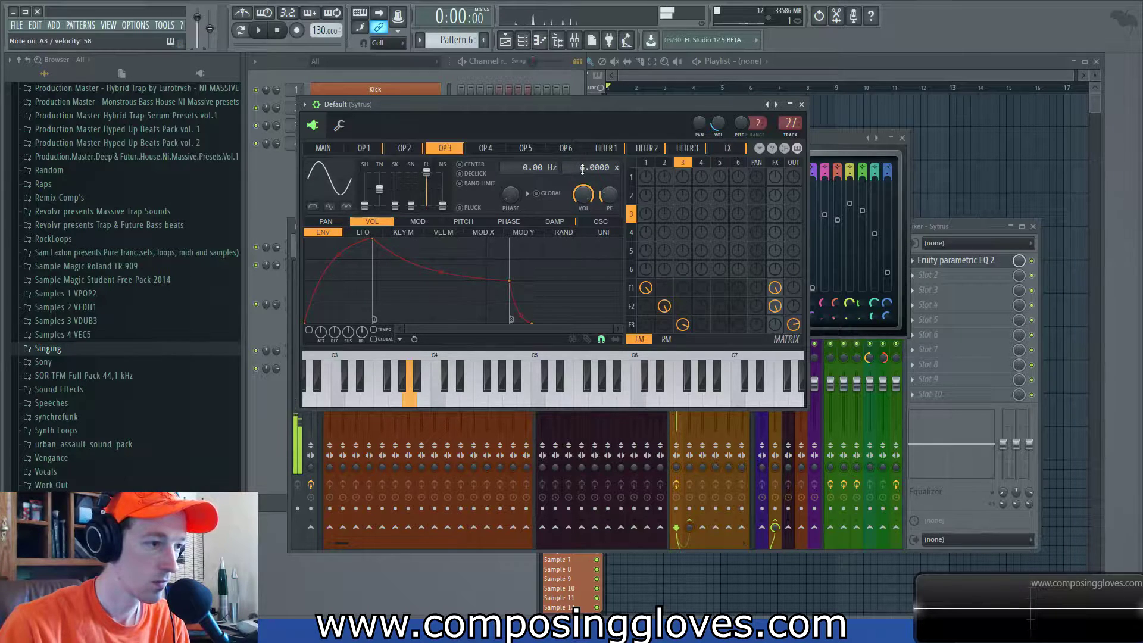
{"action": "mouse_move", "coordinate": [774, 326]}
{"action": "left_mouse_down"}
{"action": "mouse_move", "coordinate": [774, 311]}
{"action": "mouse_move", "coordinate": [776, 339]}
{"action": "left_mouse_up"}
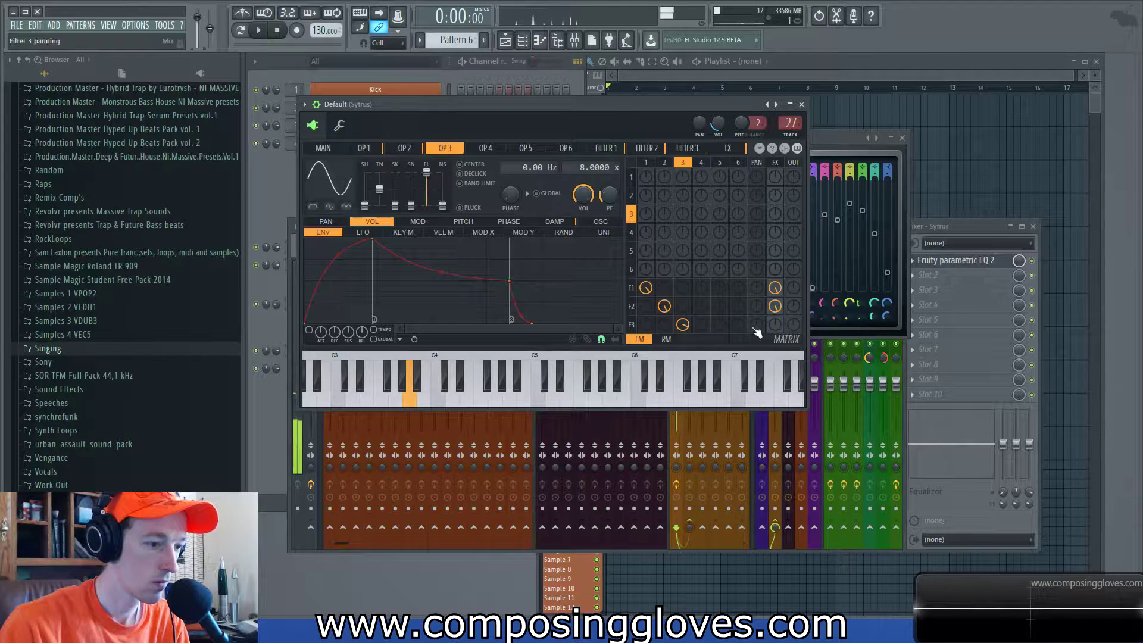
{"action": "mouse_move", "coordinate": [683, 326]}
{"action": "left_mouse_down"}
{"action": "mouse_move", "coordinate": [683, 337]}
{"action": "mouse_move", "coordinate": [682, 304]}
{"action": "left_mouse_up"}
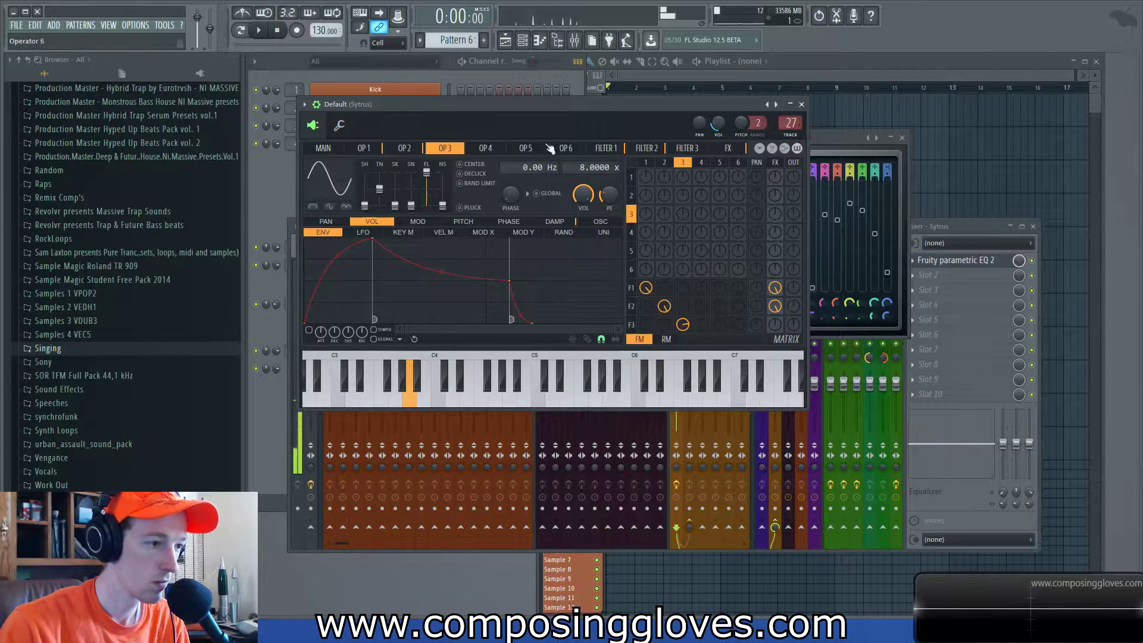
Try changing operator 3's waveform shape.
{"action": "left_click", "coordinate": [482, 149]}
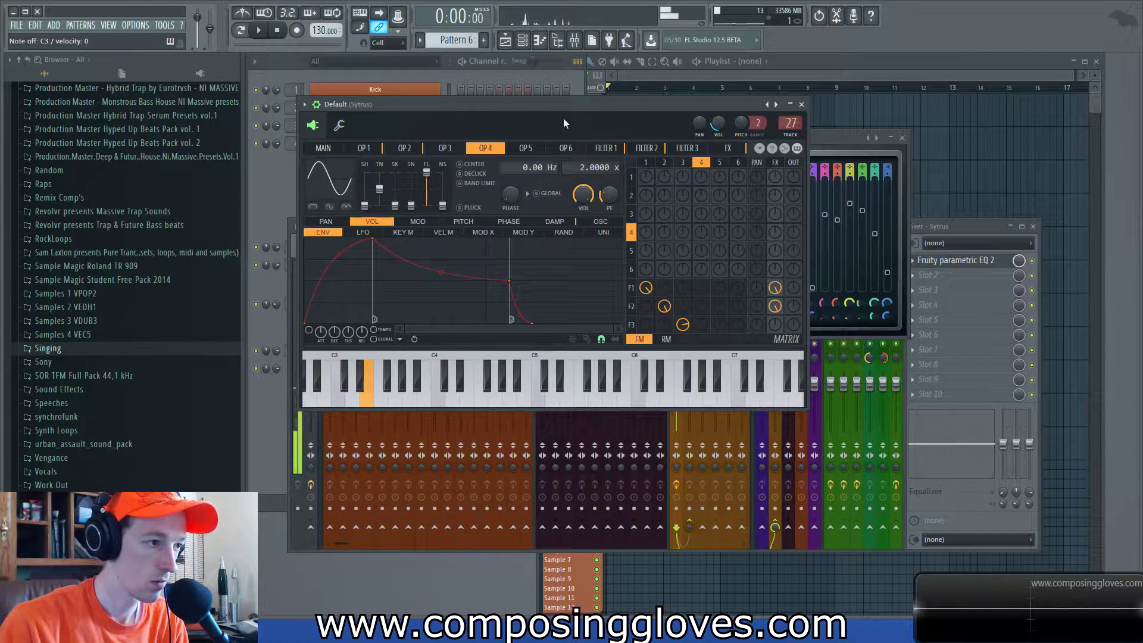
{"action": "left_click_drag", "start_coordinate": [527, 105], "coordinate": [528, 101]}
{"action": "left_click", "coordinate": [459, 146]}
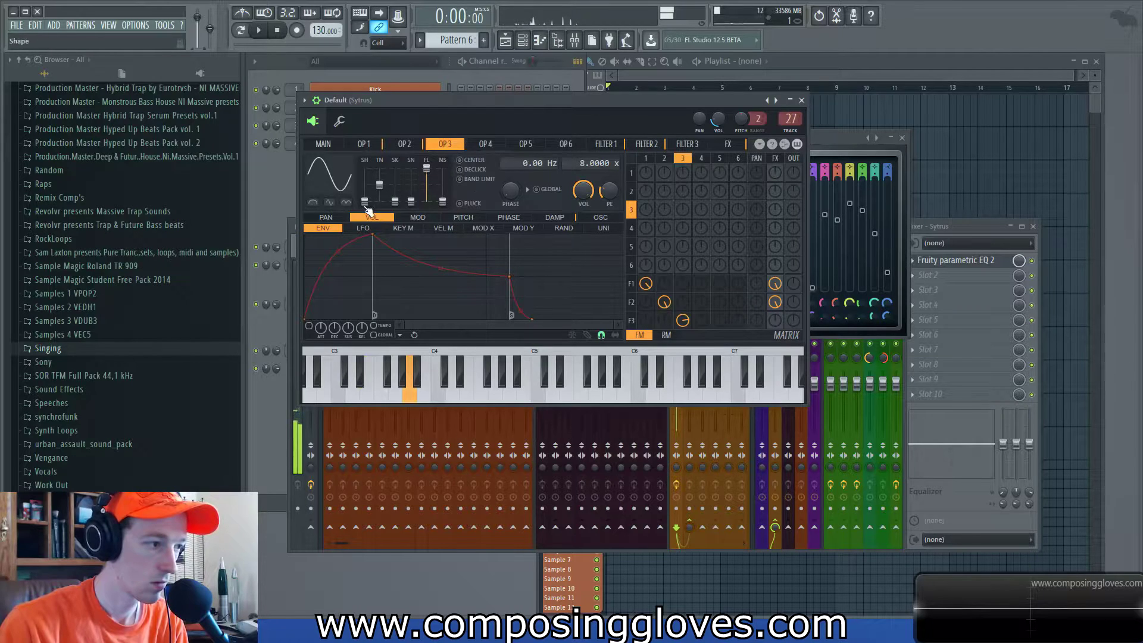
{"action": "mouse_move", "coordinate": [365, 198]}
{"action": "left_mouse_down"}
{"action": "mouse_move", "coordinate": [365, 184]}
{"action": "mouse_move", "coordinate": [365, 198]}
{"action": "left_mouse_up"}
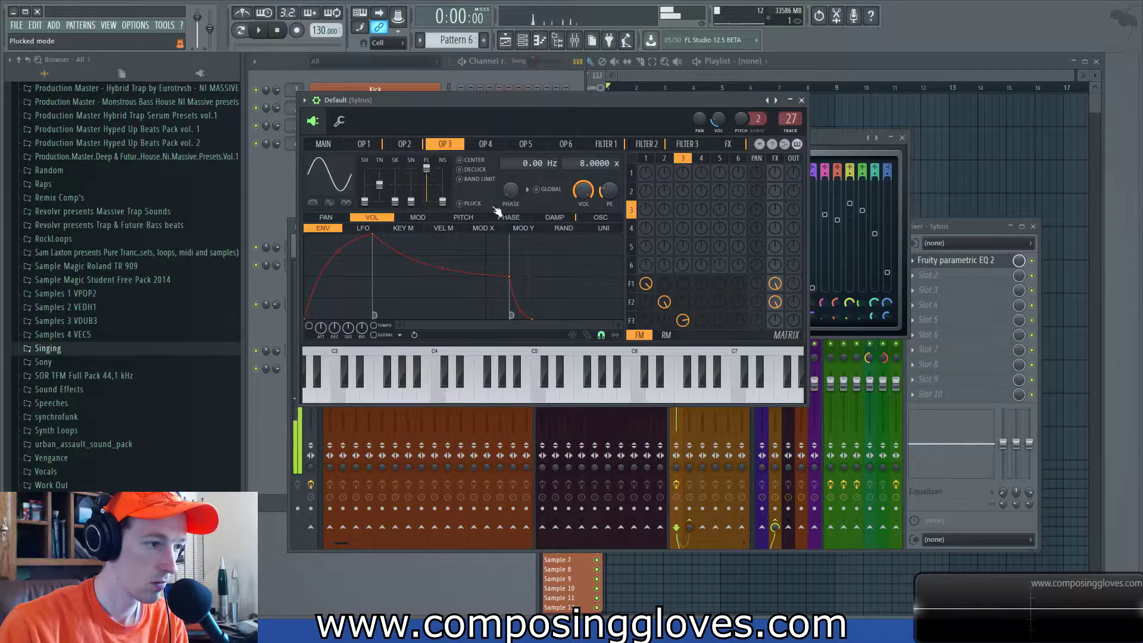
Try Filter 1's cutoff at about 46% and readjust operator 1's shape.
{"action": "left_click", "coordinate": [632, 284]}
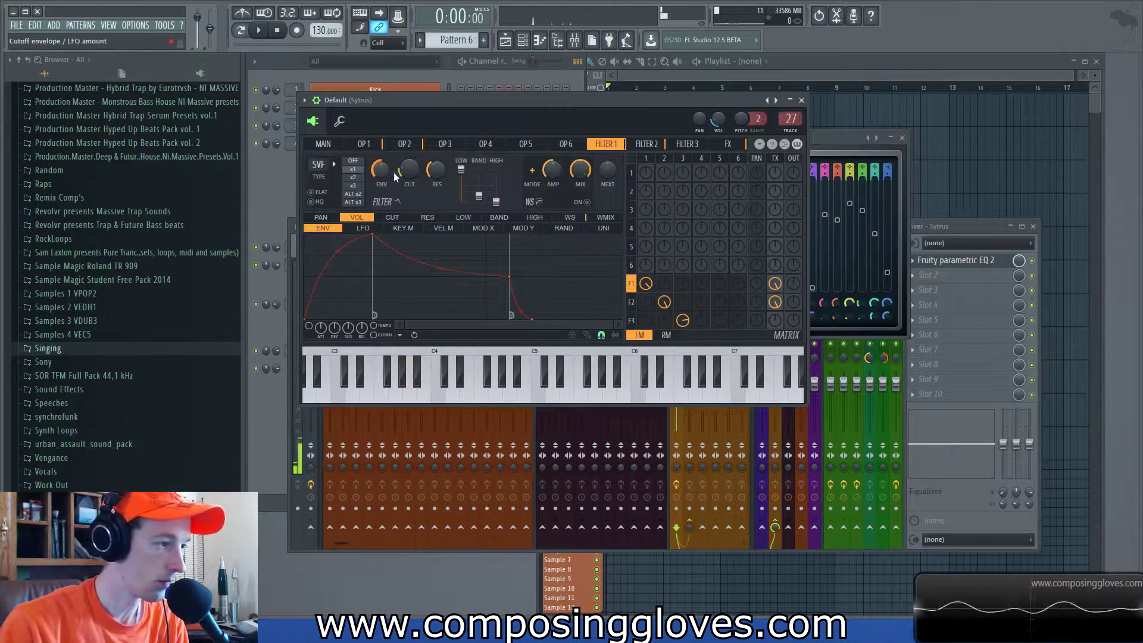
{"action": "left_click_drag", "start_coordinate": [412, 170], "coordinate": [412, 152]}
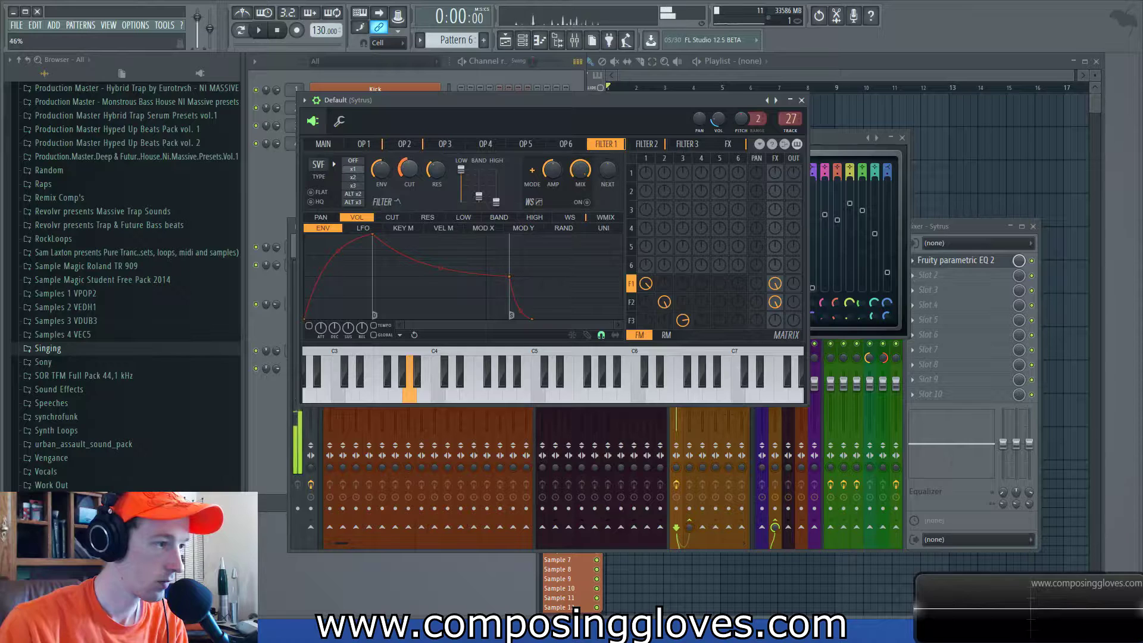
{"action": "left_click", "coordinate": [377, 147]}
{"action": "left_click_drag", "start_coordinate": [365, 181], "coordinate": [364, 169]}
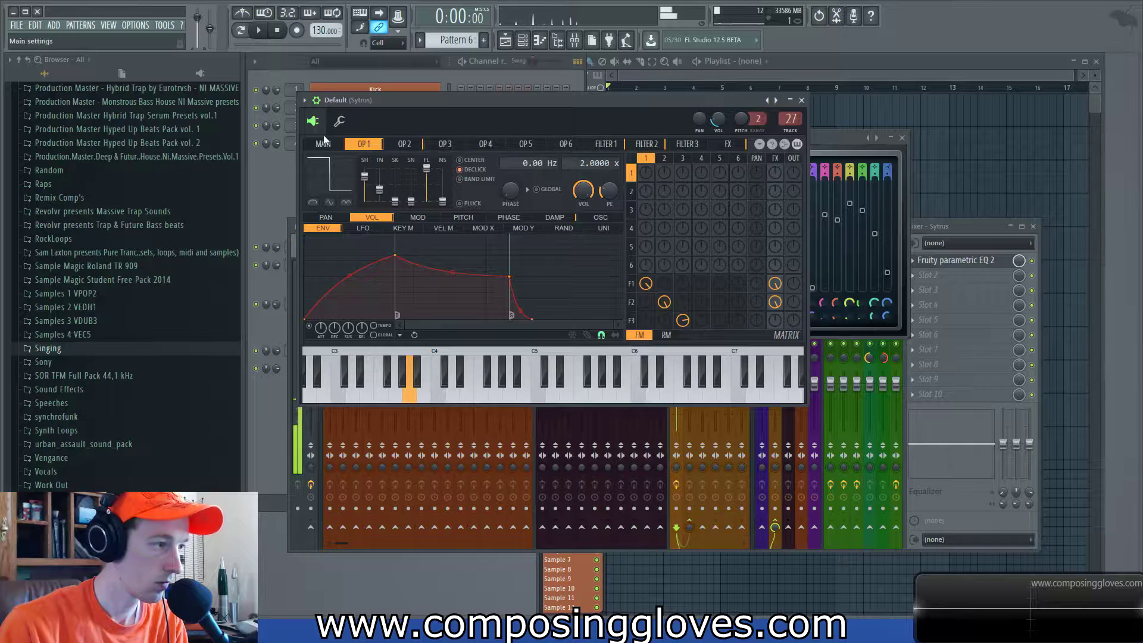
Set Sytrus's draft oversampling to 8x and audition the sound.
{"action": "left_click", "coordinate": [323, 143]}
{"action": "key", "text": "n"}
{"action": "left_click_drag", "start_coordinate": [587, 264], "coordinate": [587, 254]}
{"action": "key", "text": "n"}
Reshape operator 1's waveform, set its frequency ratio to 4.0000 and enable the second waveform modifier.
{"action": "left_click", "coordinate": [364, 144]}
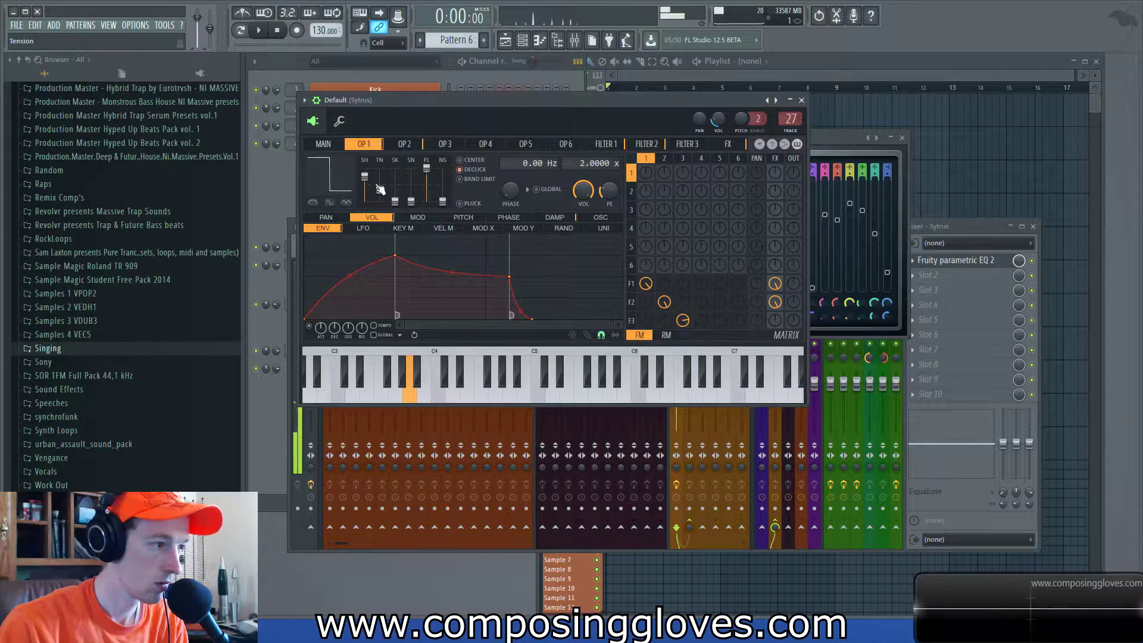
{"action": "mouse_move", "coordinate": [358, 181]}
{"action": "left_mouse_down"}
{"action": "mouse_move", "coordinate": [377, 196]}
{"action": "mouse_move", "coordinate": [380, 185]}
{"action": "left_mouse_up"}
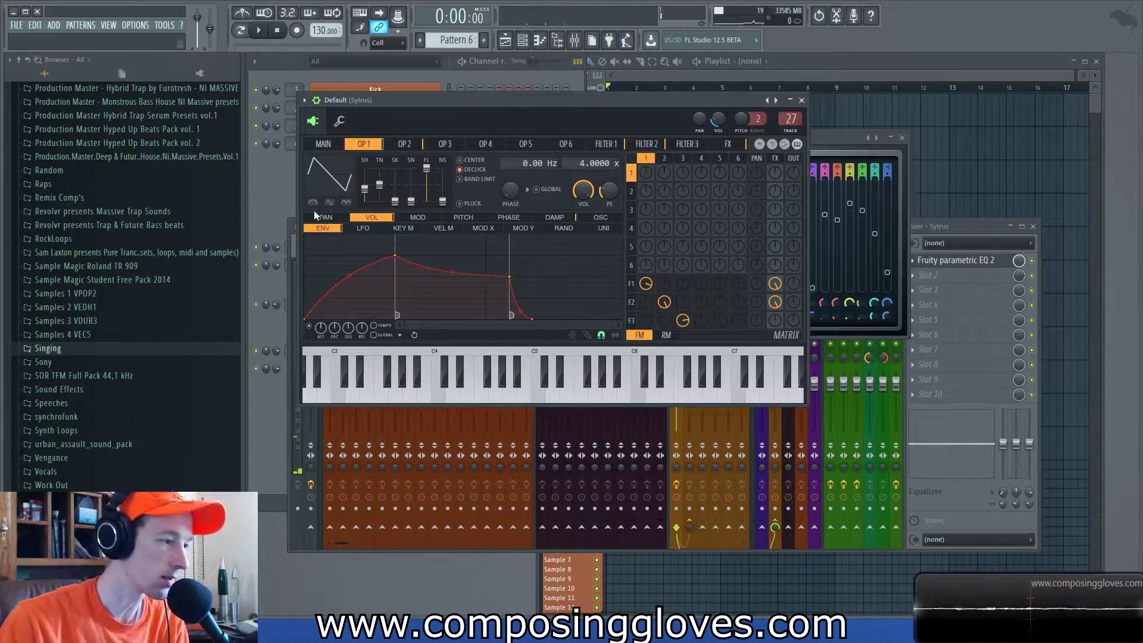
{"action": "left_click", "coordinate": [329, 202]}
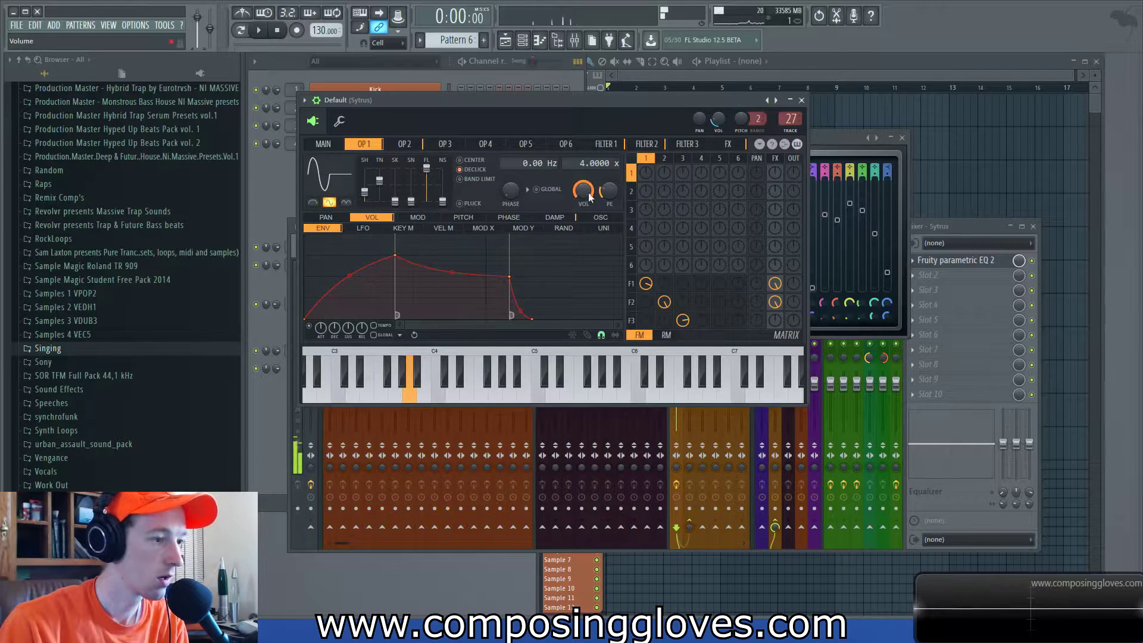
Try operator 2's third waveform modifier, switch it off again and lower the skew to about 2%.
{"action": "left_click", "coordinate": [395, 144]}
{"action": "left_click", "coordinate": [434, 145]}
{"action": "left_click", "coordinate": [404, 145]}
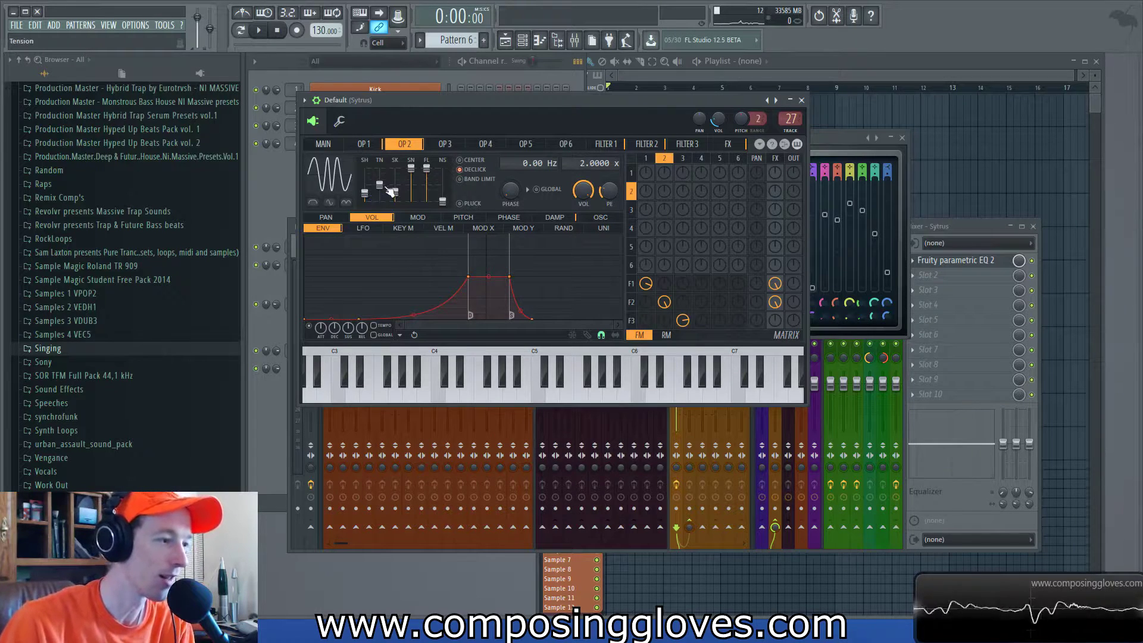
{"action": "left_click", "coordinate": [347, 204]}
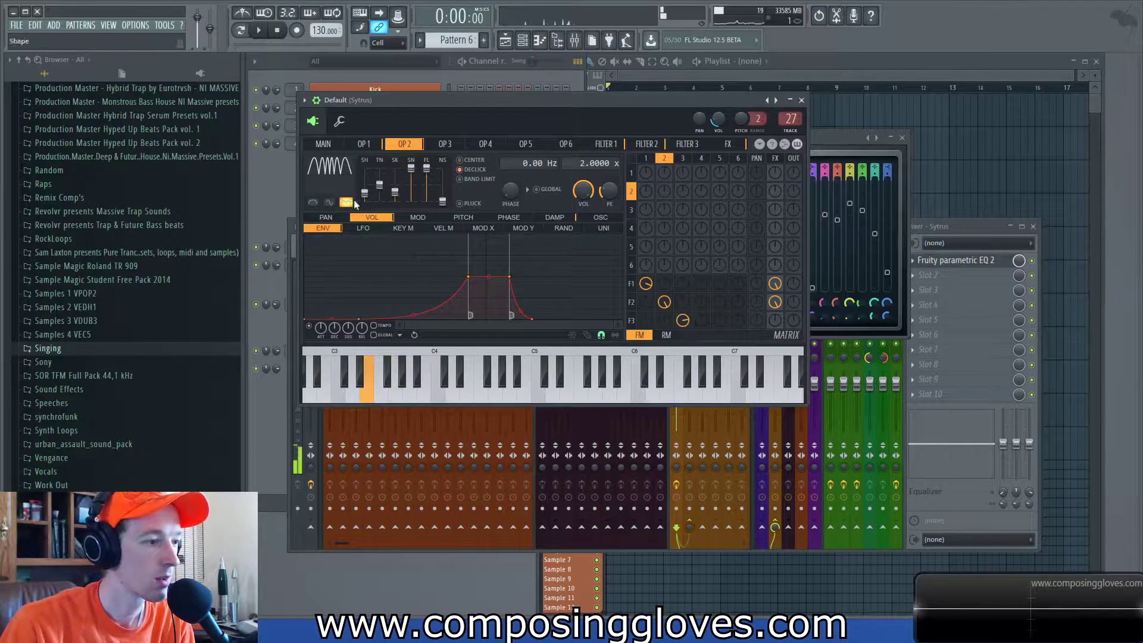
{"action": "left_click", "coordinate": [348, 203]}
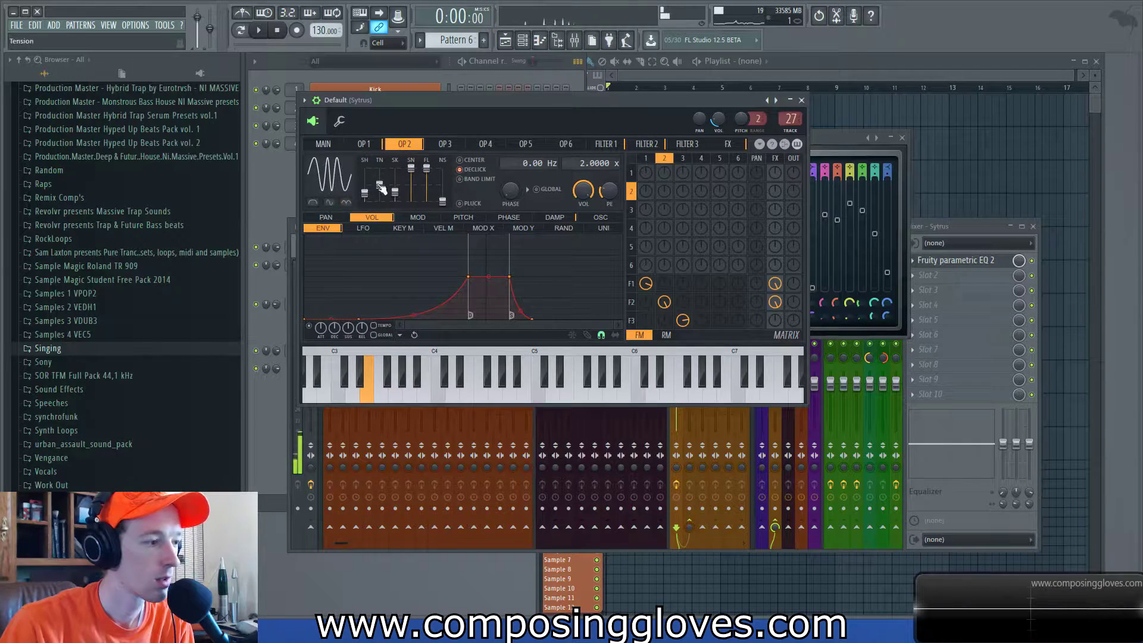
{"action": "mouse_move", "coordinate": [394, 191]}
{"action": "left_mouse_down"}
{"action": "mouse_move", "coordinate": [395, 170]}
{"action": "mouse_move", "coordinate": [394, 200]}
{"action": "left_mouse_up"}
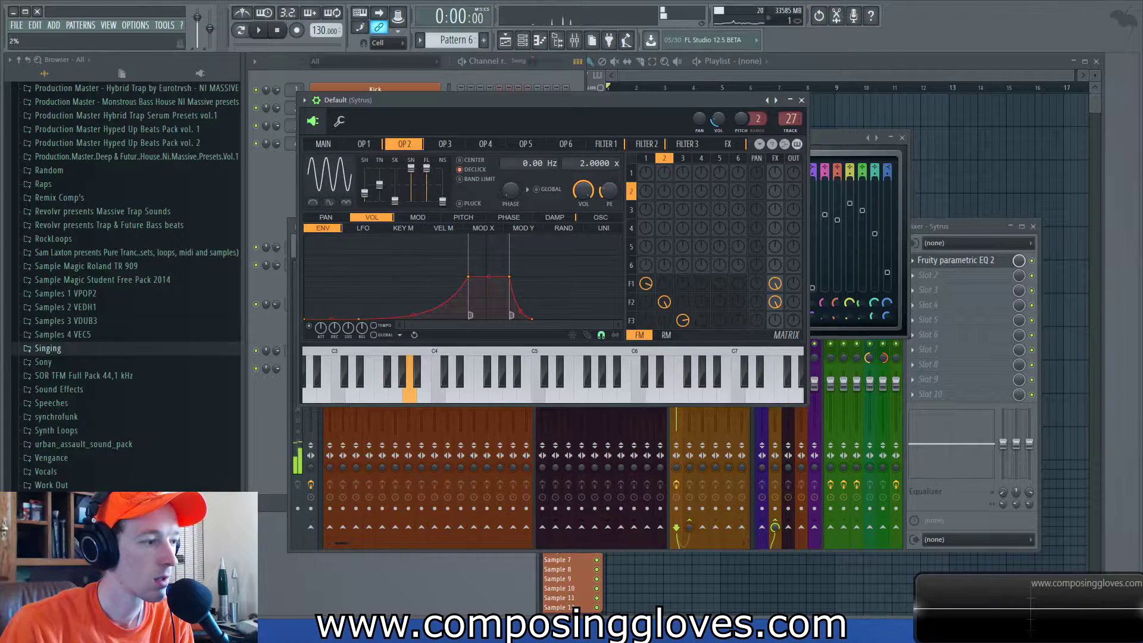
{"action": "left_click", "coordinate": [684, 159]}
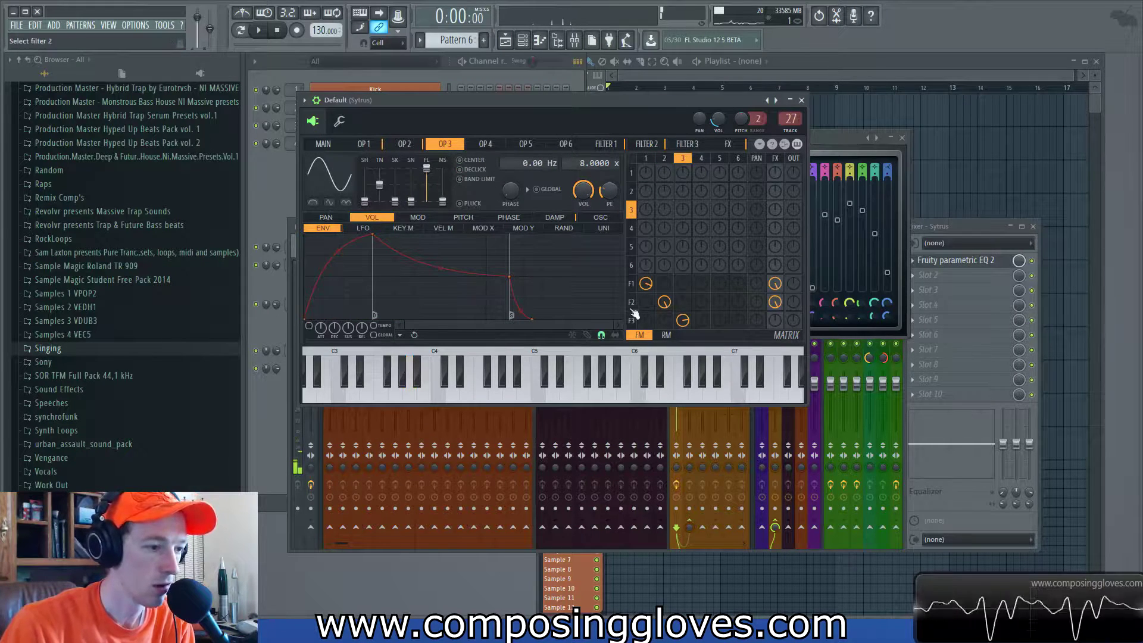
{"action": "left_click", "coordinate": [631, 283]}
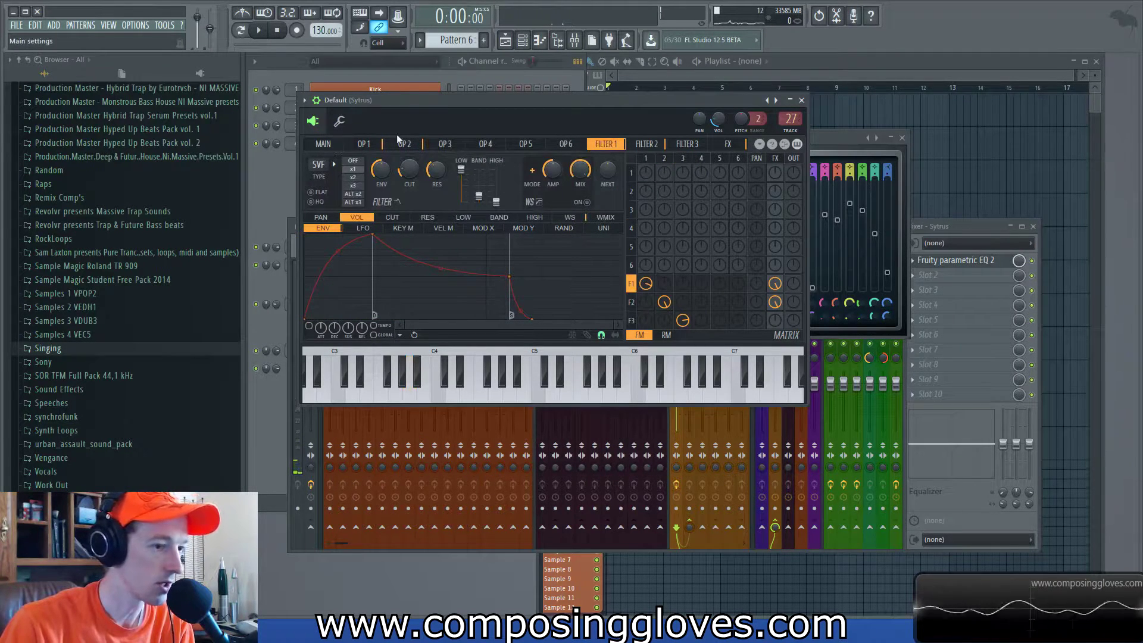
In Fruity Parametric EQ 2, pull band 2 down and boost band 5 around 184 Hz with a bandwidth of about 30%.
{"action": "left_click", "coordinate": [954, 260]}
{"action": "left_click_drag", "start_coordinate": [841, 158], "coordinate": [825, 198]}
{"action": "left_click_drag", "start_coordinate": [670, 273], "coordinate": [692, 240]}
{"action": "left_click_drag", "start_coordinate": [646, 269], "coordinate": [624, 331]}
{"action": "left_click_drag", "start_coordinate": [692, 240], "coordinate": [616, 249]}
{"action": "scroll", "coordinate": [610, 246], "scroll_direction": "up", "scroll_amount": 6}
{"action": "scroll", "coordinate": [612, 248], "scroll_direction": "down", "scroll_amount": 3}
{"action": "scroll", "coordinate": [616, 249], "scroll_direction": "up", "scroll_amount": 2}
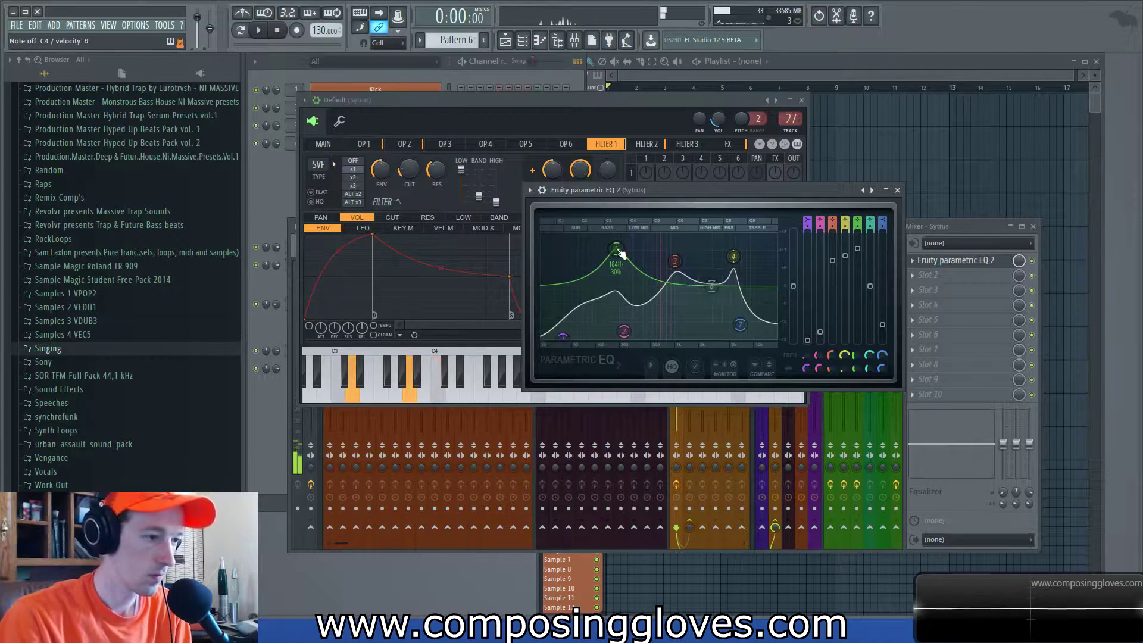
Close the Sytrus and EQ windows and rename the Default channel as Pad.
{"action": "left_click", "coordinate": [324, 144]}
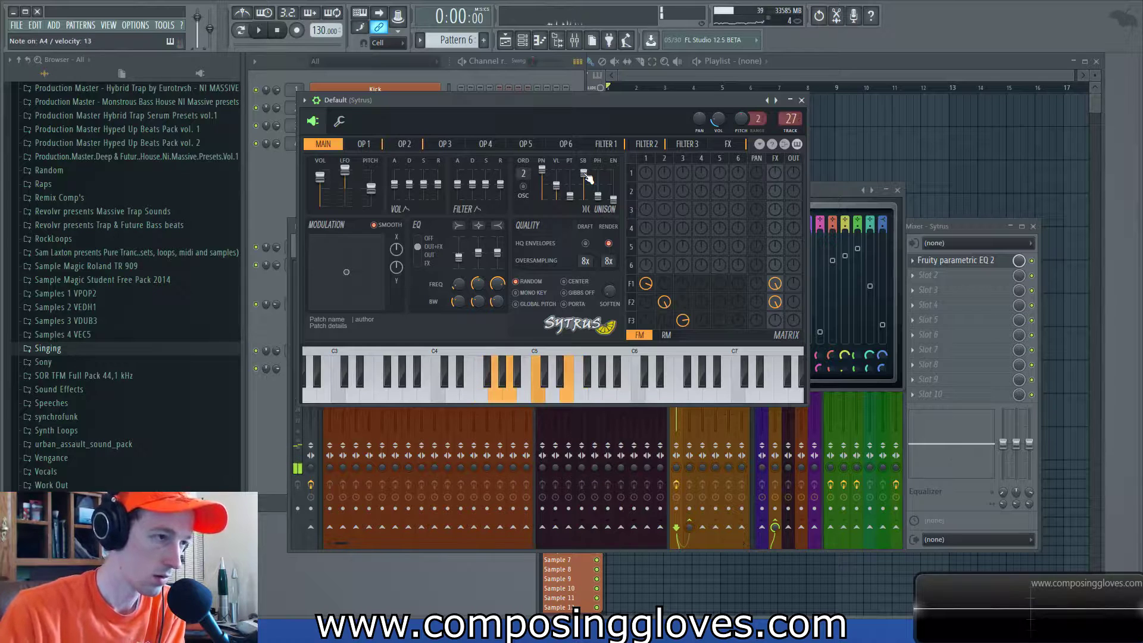
{"action": "left_click", "coordinate": [801, 100]}
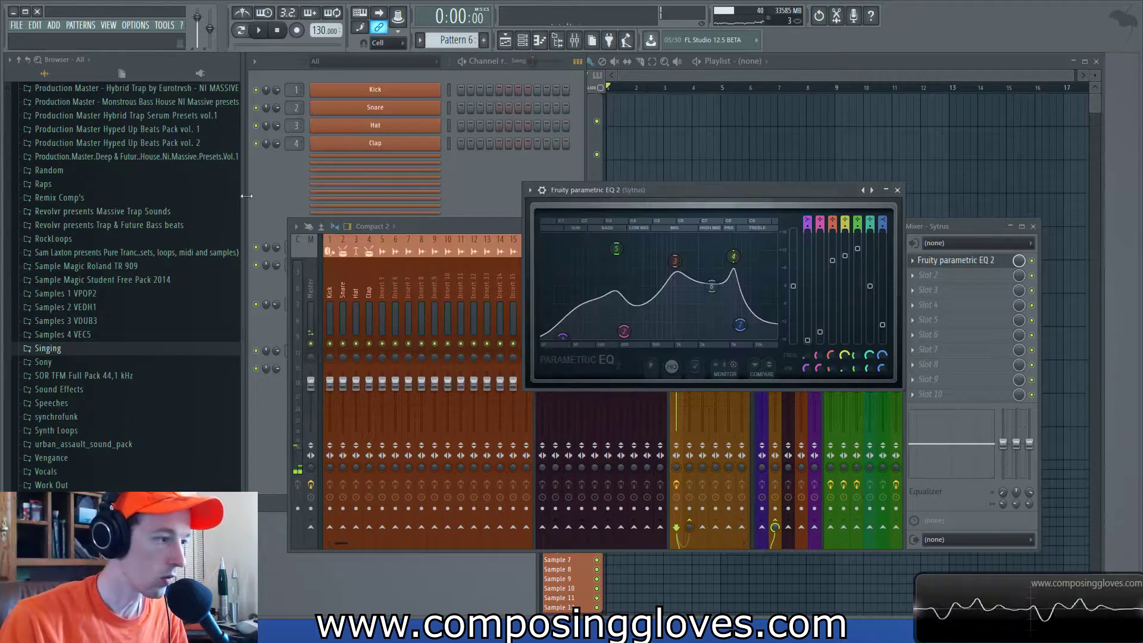
{"action": "left_click", "coordinate": [465, 200]}
{"action": "left_click", "coordinate": [897, 190]}
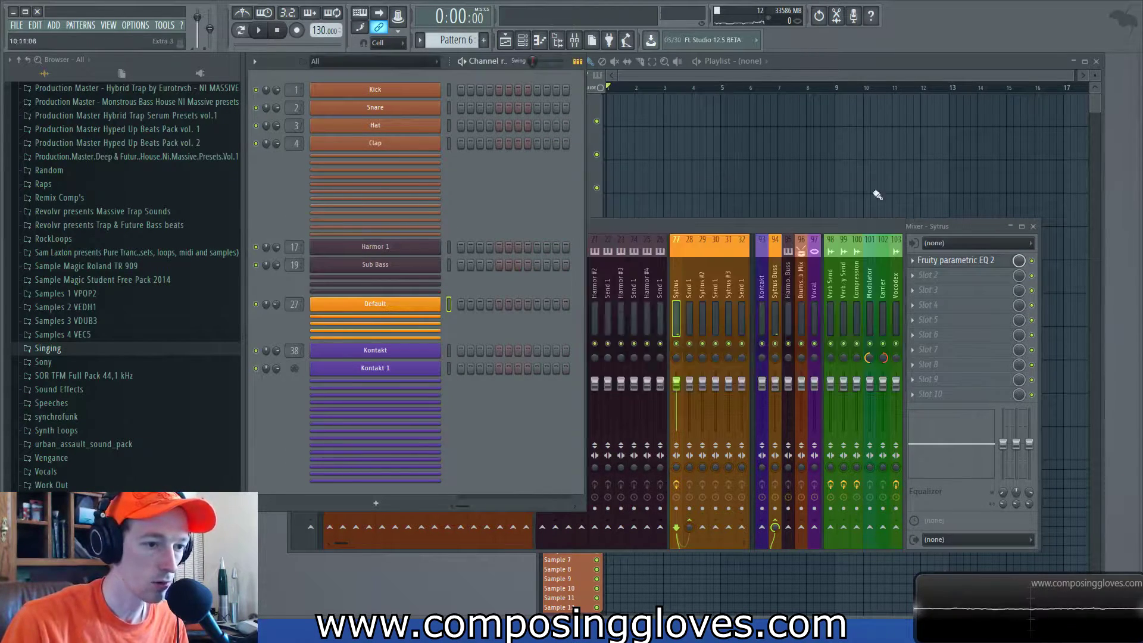
{"action": "left_click", "coordinate": [407, 313], "text": "shift"}
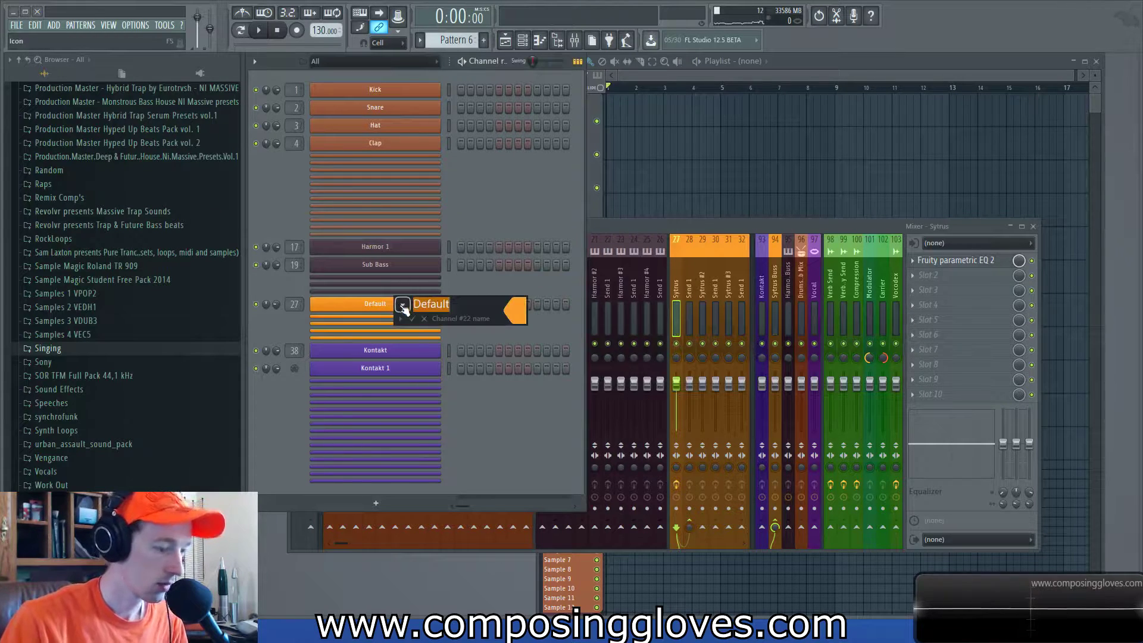
{"action": "key", "text": "Return"}
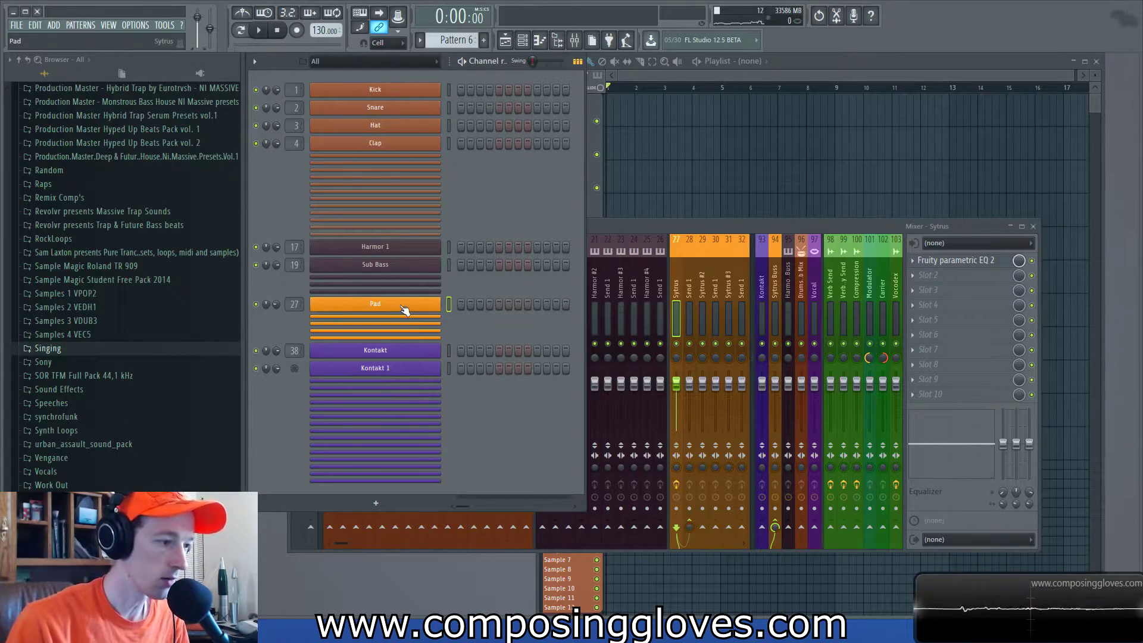
Save the project under the new name "SD Sytrus Pad Sound Atmos".
{"action": "key", "text": "ctrl+shift+s"}
{"action": "type", "text": "SD"}
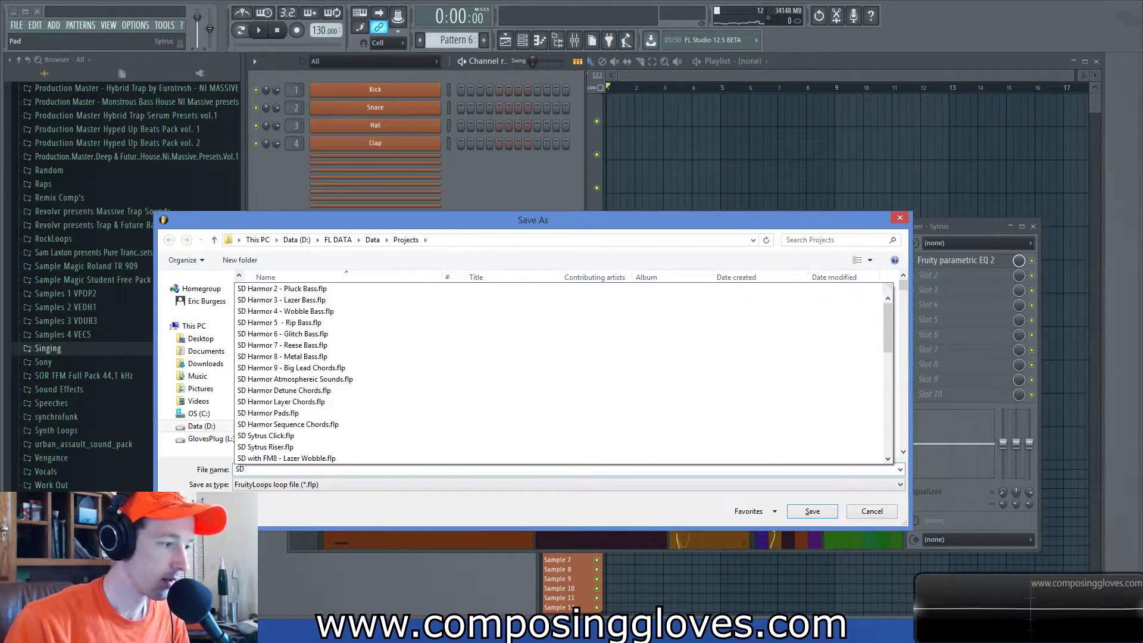
{"action": "type", "text": " Sytrus Pad Sou"}
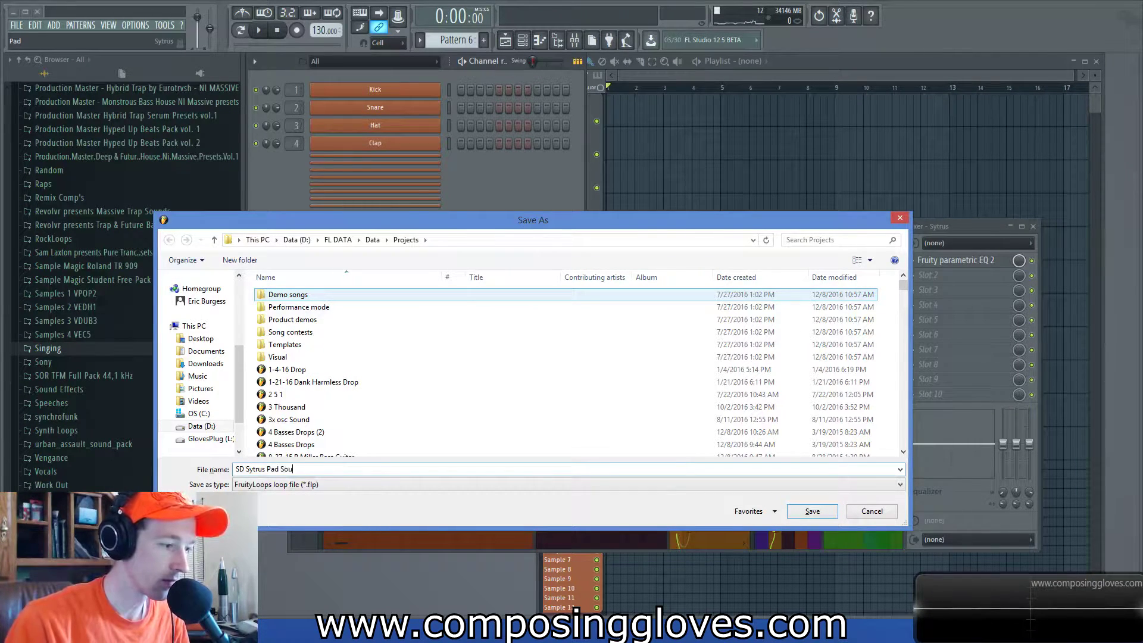
{"action": "type", "text": "nd Atmos"}
{"action": "key", "text": "Return"}
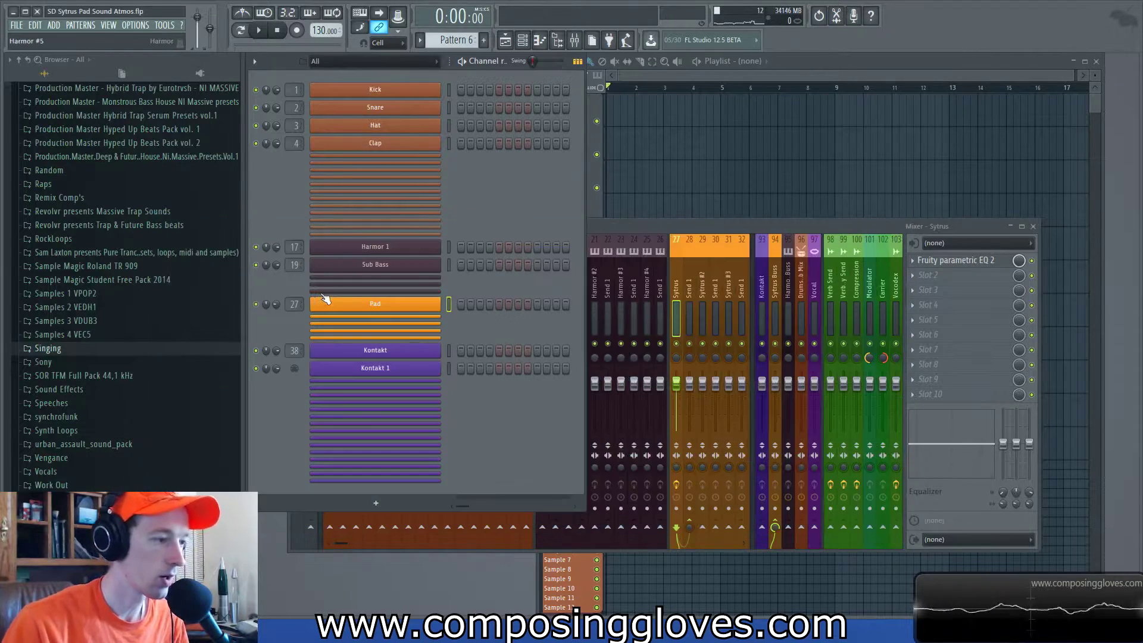
Open the Pad channel's piano roll and enter a one-bar chord of E6, G6, A6 and B6 at bar 1.
{"action": "right_click", "coordinate": [376, 310]}
{"action": "left_click", "coordinate": [458, 306]}
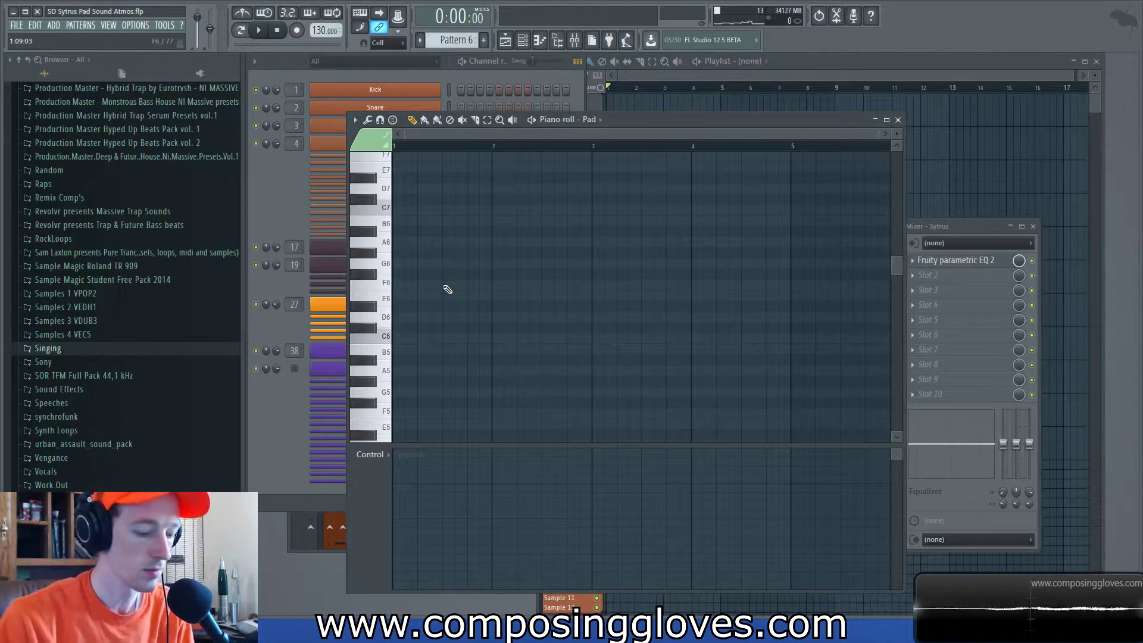
{"action": "left_click", "coordinate": [398, 296]}
{"action": "left_click_drag", "start_coordinate": [400, 294], "coordinate": [493, 296]}
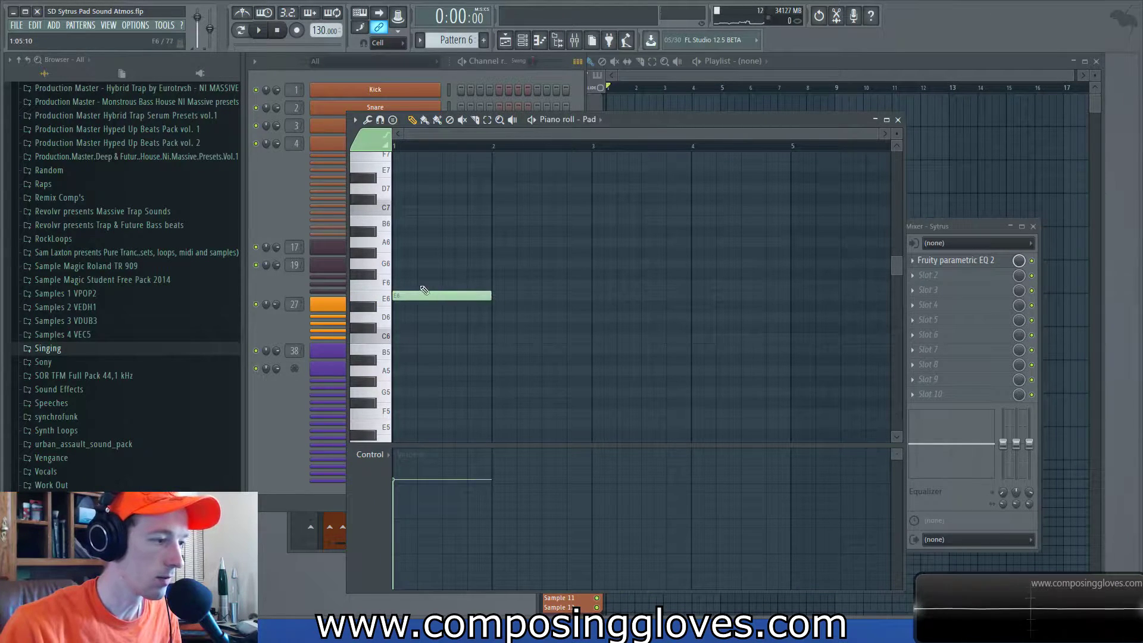
{"action": "left_click", "coordinate": [411, 263]}
{"action": "left_click", "coordinate": [417, 243]}
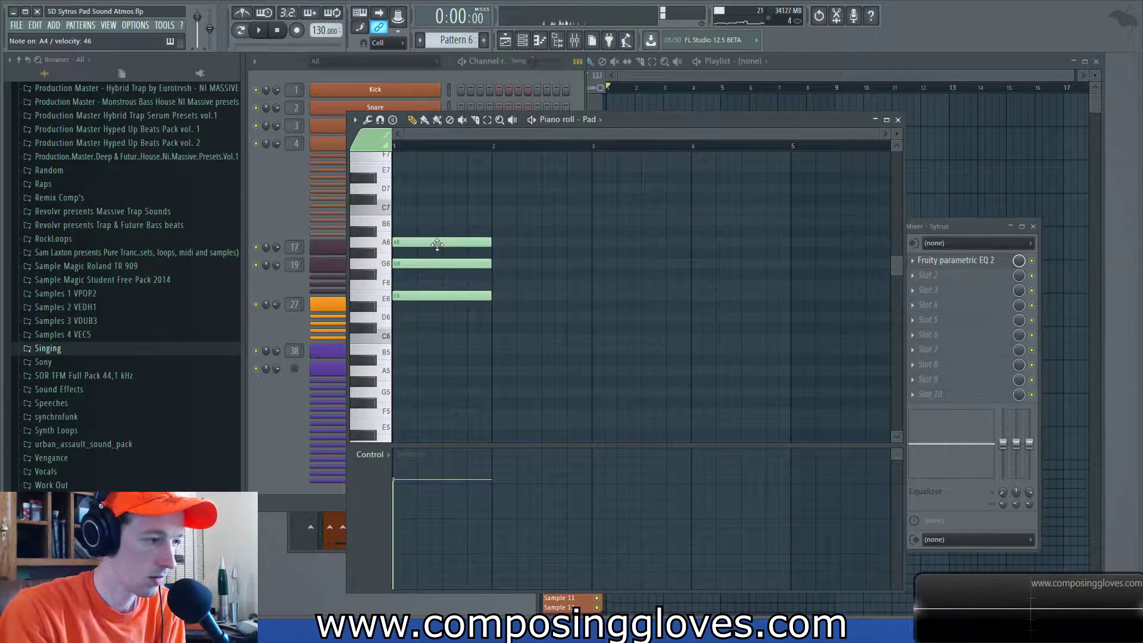
{"action": "left_click", "coordinate": [417, 222]}
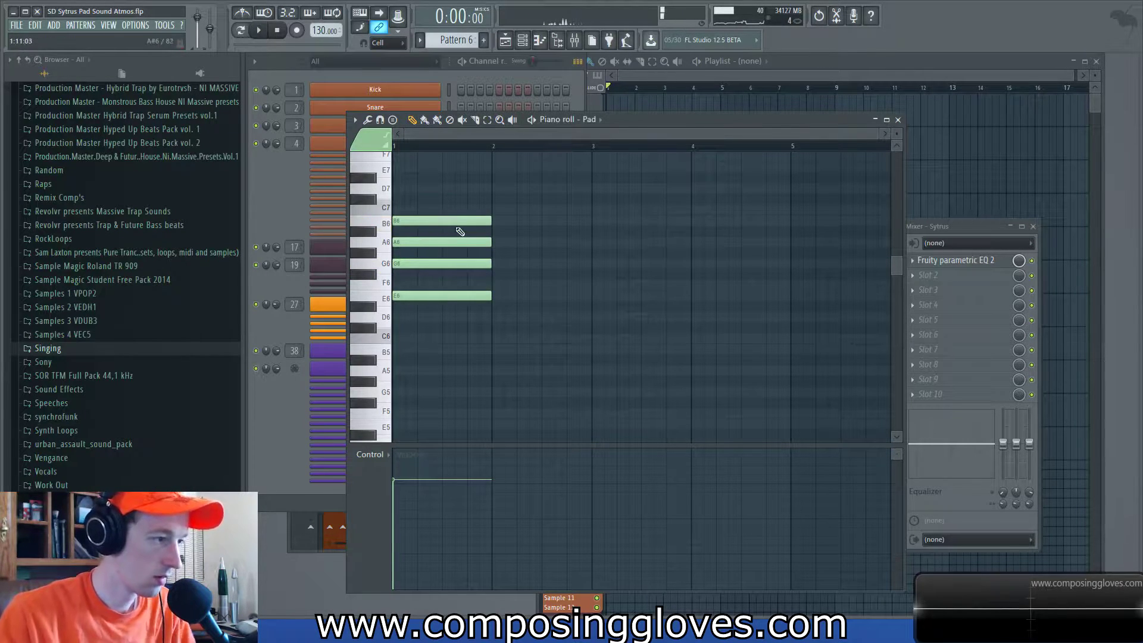
Lengthen the chord to two bars and duplicate it to start at bar 3.
{"action": "left_click_drag", "start_coordinate": [447, 194], "coordinate": [594, 300], "text": "ctrl"}
{"action": "left_click_drag", "start_coordinate": [512, 293], "coordinate": [676, 298], "text": "shift"}
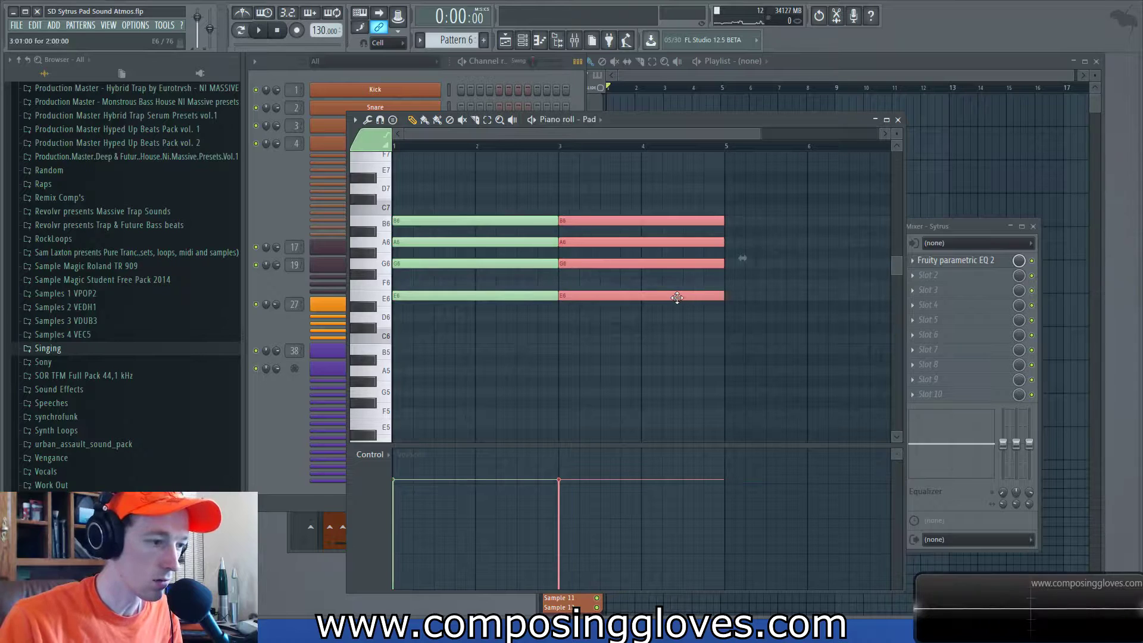
{"action": "left_click", "coordinate": [668, 331]}
Revoice the second chord to C6, E6, G6 and B6, trying D6 and D7 on the way.
{"action": "left_click_drag", "start_coordinate": [592, 294], "coordinate": [584, 316]}
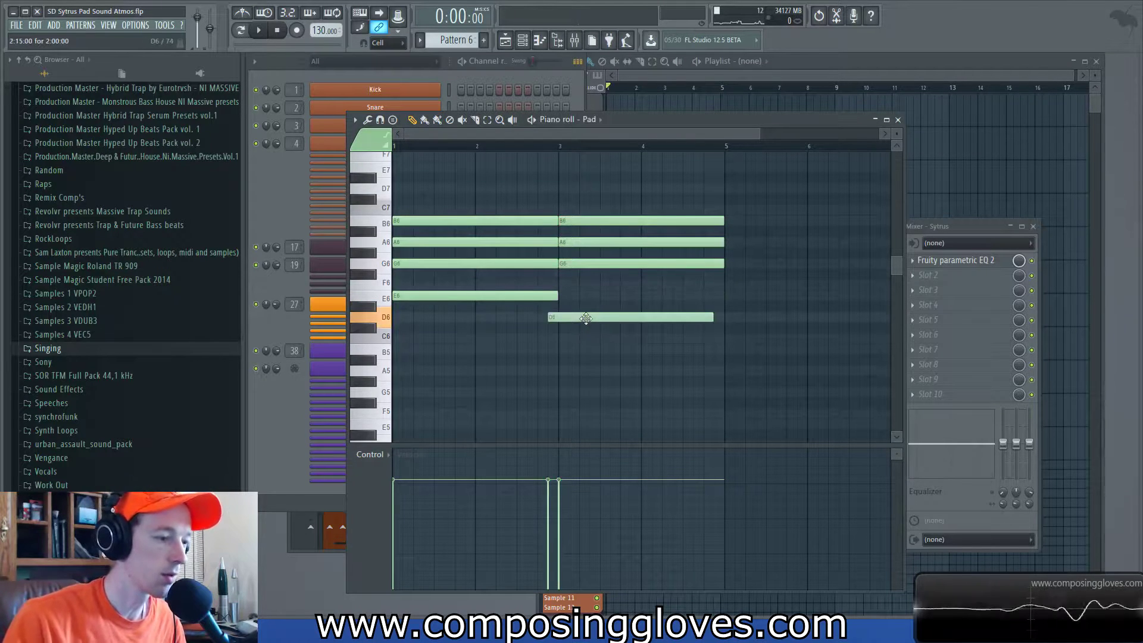
{"action": "left_click_drag", "start_coordinate": [575, 245], "coordinate": [576, 185]}
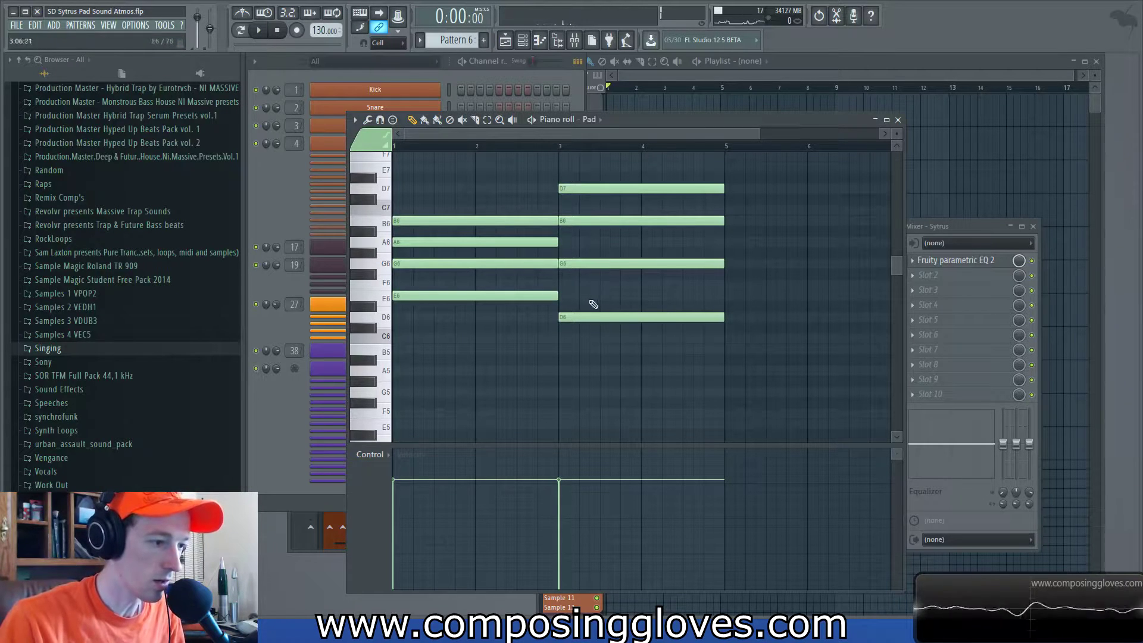
{"action": "left_click_drag", "start_coordinate": [589, 315], "coordinate": [585, 291]}
{"action": "left_click_drag", "start_coordinate": [572, 188], "coordinate": [571, 345]}
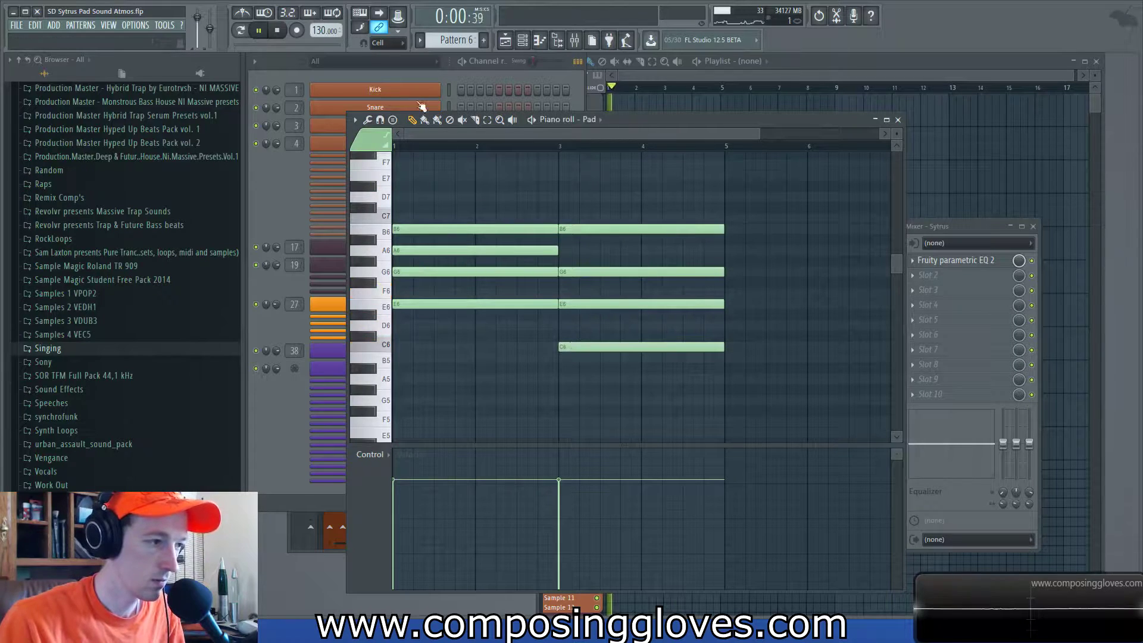
Reposition the piano roll window, transpose both chords down one octave and play them back.
{"action": "key", "text": "space"}
{"action": "left_click_drag", "start_coordinate": [701, 117], "coordinate": [735, 95]}
{"action": "left_click_drag", "start_coordinate": [481, 180], "coordinate": [839, 464]}
{"action": "scroll", "coordinate": [714, 339], "scroll_direction": "down", "scroll_amount": 2}
{"action": "scroll", "coordinate": [625, 311], "scroll_direction": "down", "scroll_amount": 1}
{"action": "scroll", "coordinate": [536, 298], "scroll_direction": "up", "scroll_amount": 1}
{"action": "key", "text": "space"}
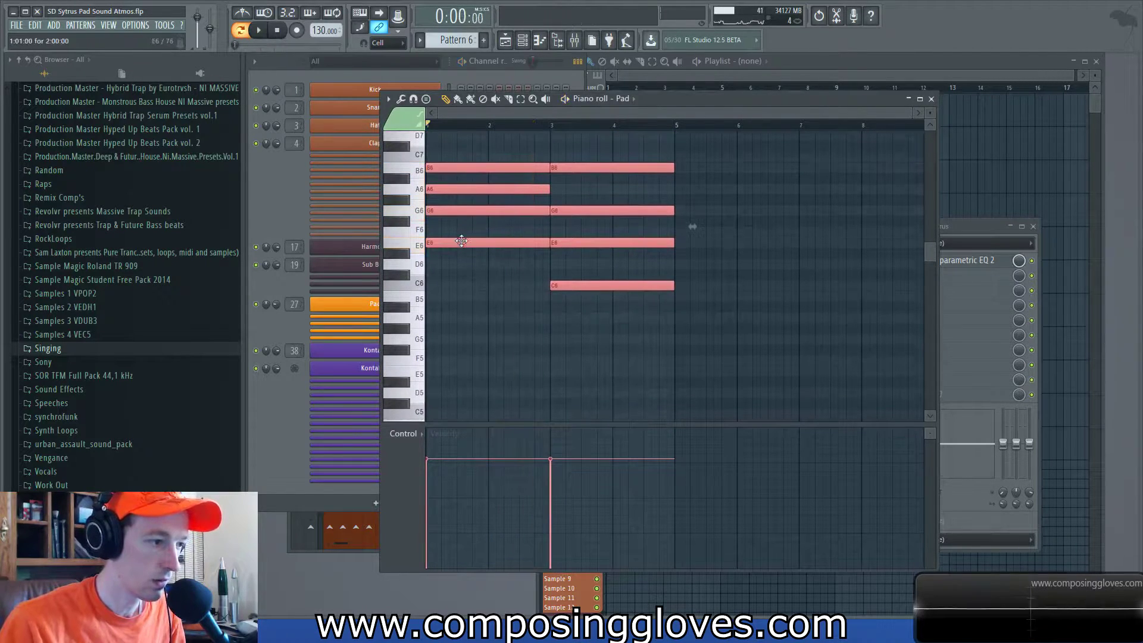
{"action": "left_click_drag", "start_coordinate": [457, 245], "coordinate": [455, 377]}
{"action": "key", "text": "space"}
{"action": "scroll", "coordinate": [590, 174], "scroll_direction": "up", "scroll_amount": 3}
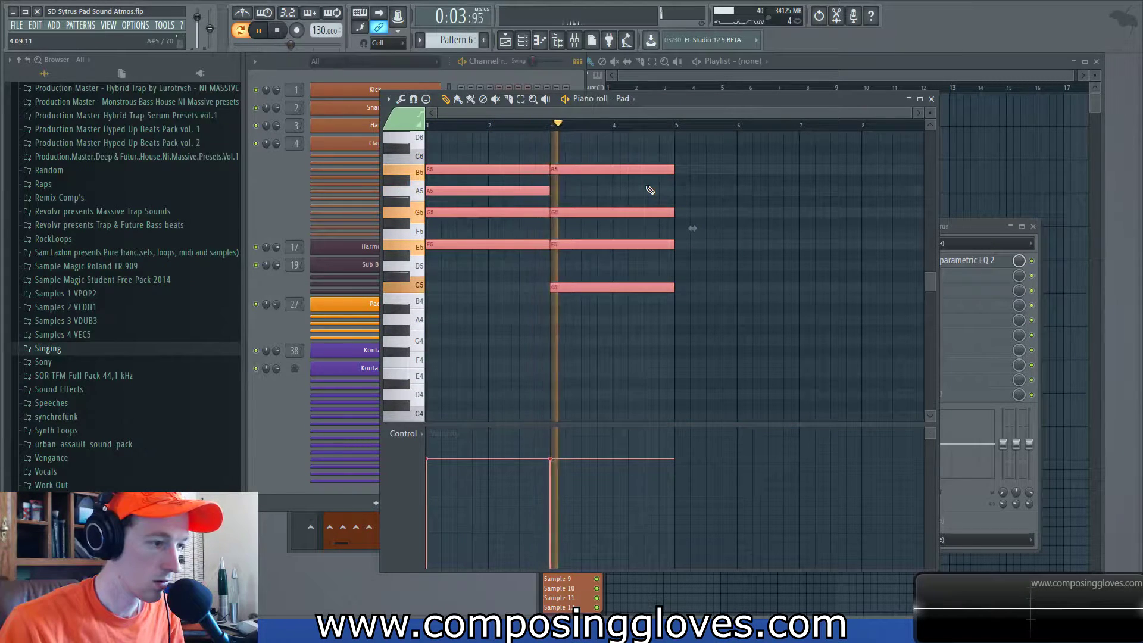
Duplicate both chords to start at bar 6, leaving bar 5 empty.
{"action": "left_click_drag", "start_coordinate": [497, 142], "coordinate": [772, 420]}
{"action": "left_click_drag", "start_coordinate": [472, 242], "coordinate": [784, 241]}
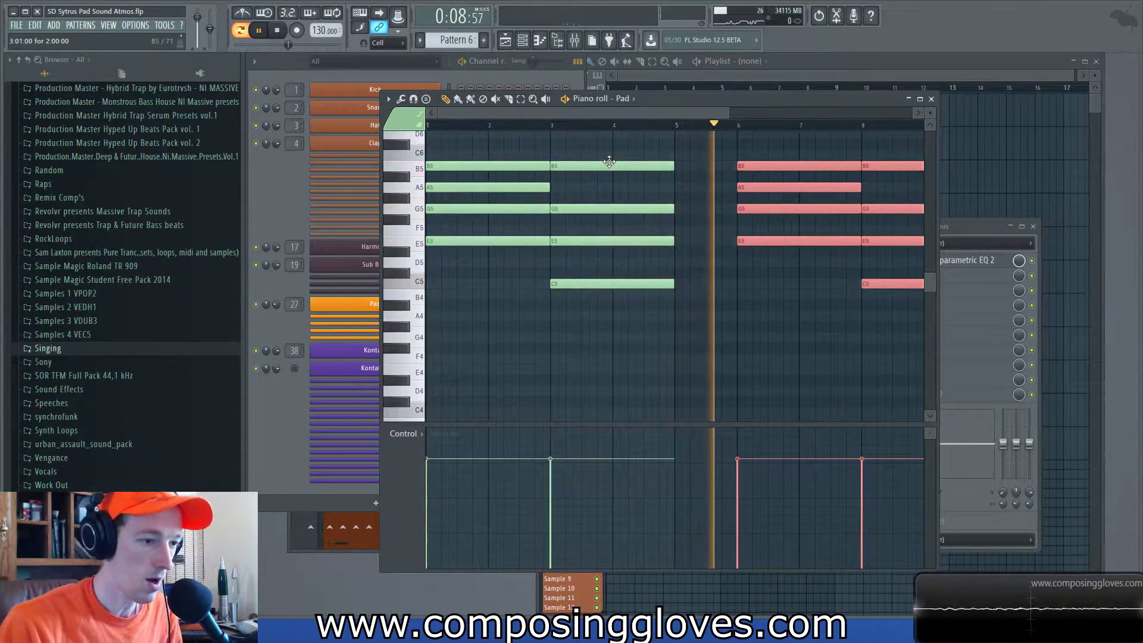
{"action": "left_click_drag", "start_coordinate": [755, 223], "coordinate": [669, 271]}
{"action": "scroll", "coordinate": [668, 270], "scroll_direction": "down", "scroll_amount": 2}
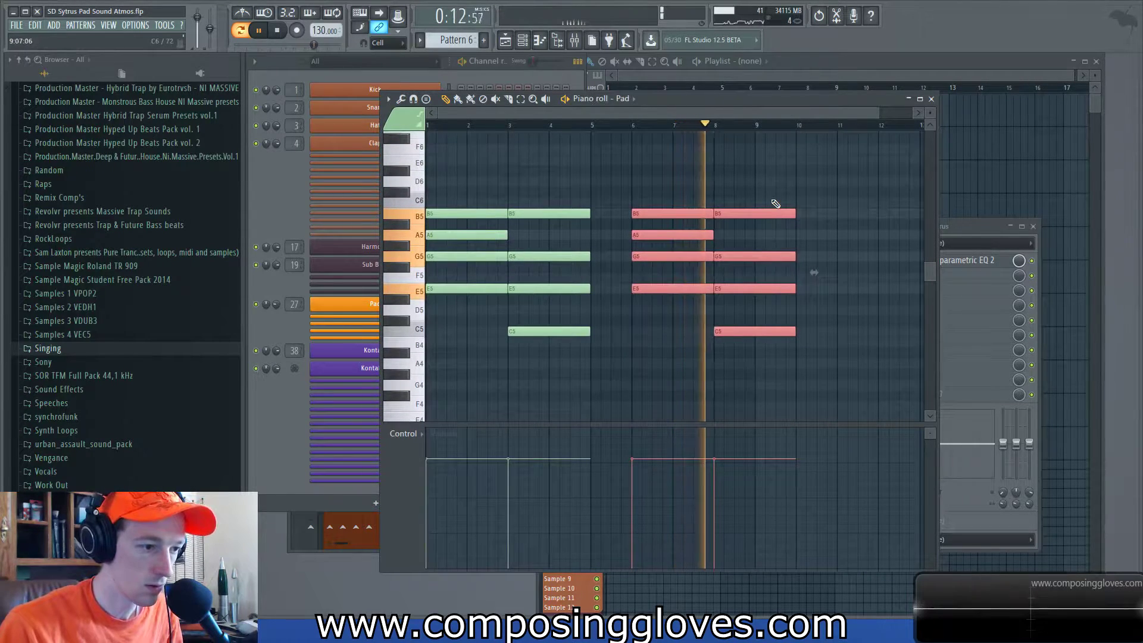
{"action": "left_click_drag", "start_coordinate": [655, 199], "coordinate": [788, 362]}
Add a two-bar chord of A4, C5, D5 and E5 at bar 10 and play it back.
{"action": "left_click_drag", "start_coordinate": [773, 243], "coordinate": [679, 204]}
{"action": "key", "text": "space"}
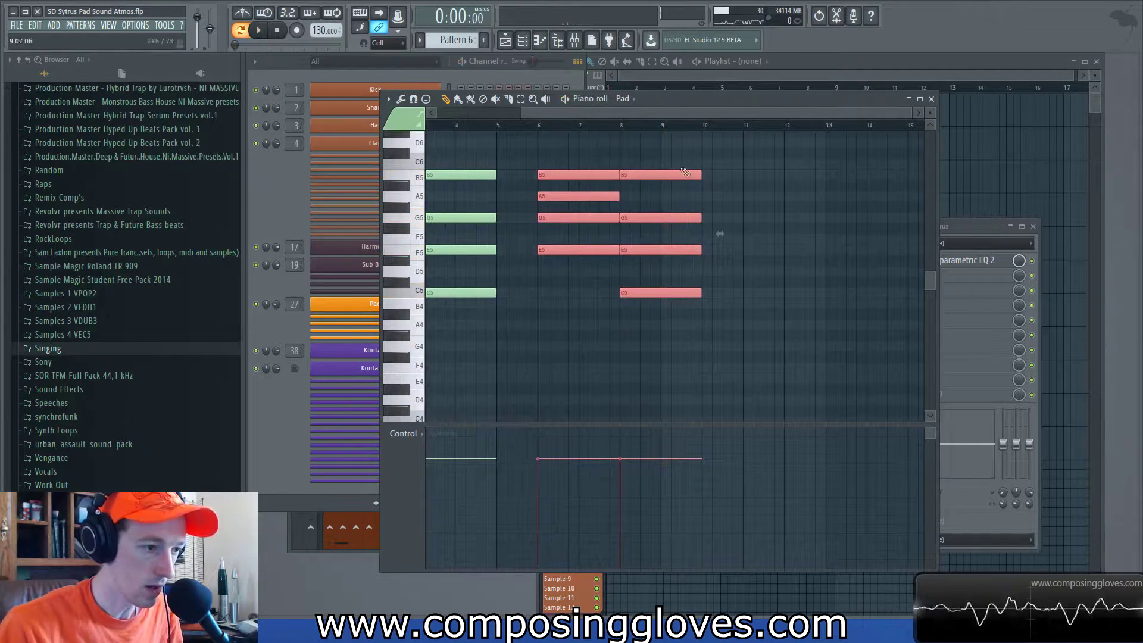
{"action": "left_click", "coordinate": [705, 324]}
{"action": "left_click", "coordinate": [707, 292]}
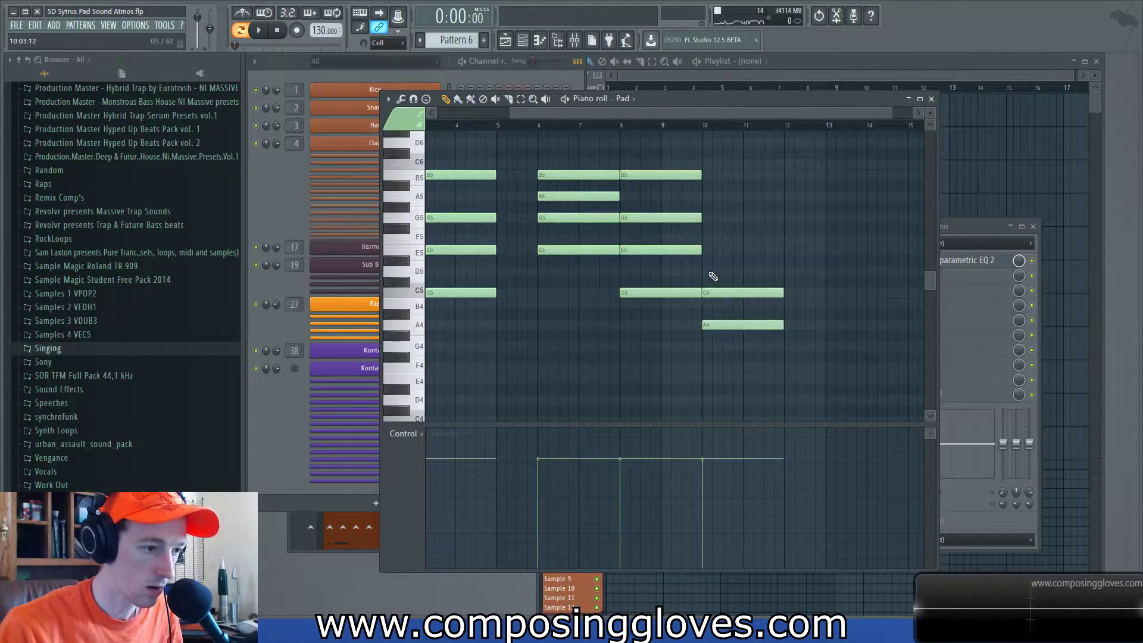
{"action": "left_click", "coordinate": [709, 272]}
{"action": "left_click", "coordinate": [714, 250]}
{"action": "key", "text": "space"}
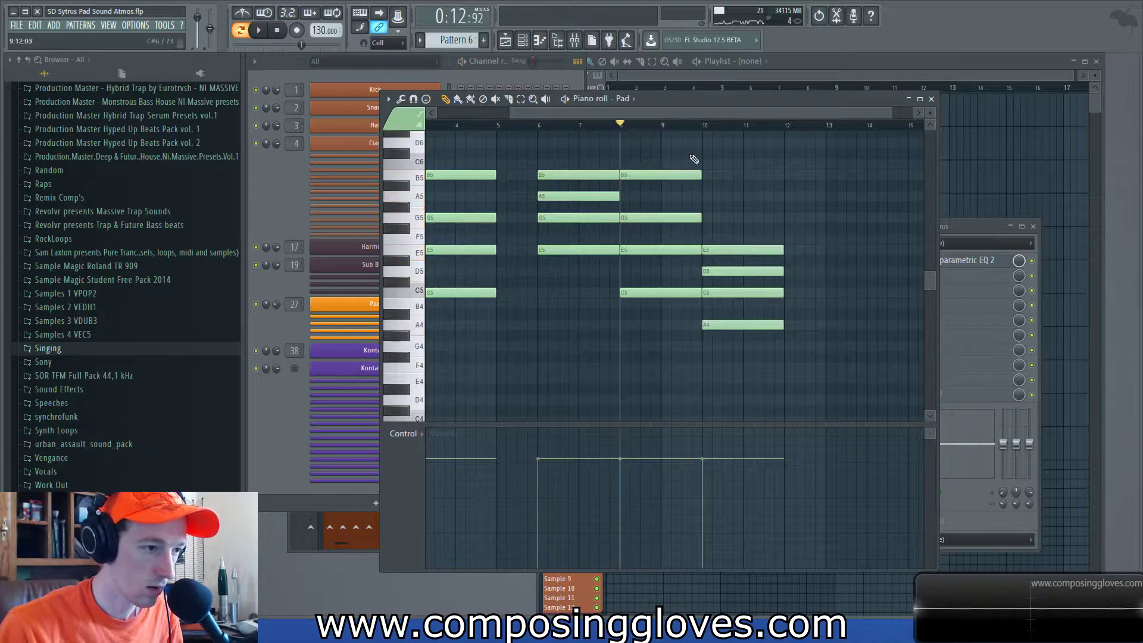
{"action": "scroll", "coordinate": [768, 286], "scroll_direction": "up", "scroll_amount": 2}
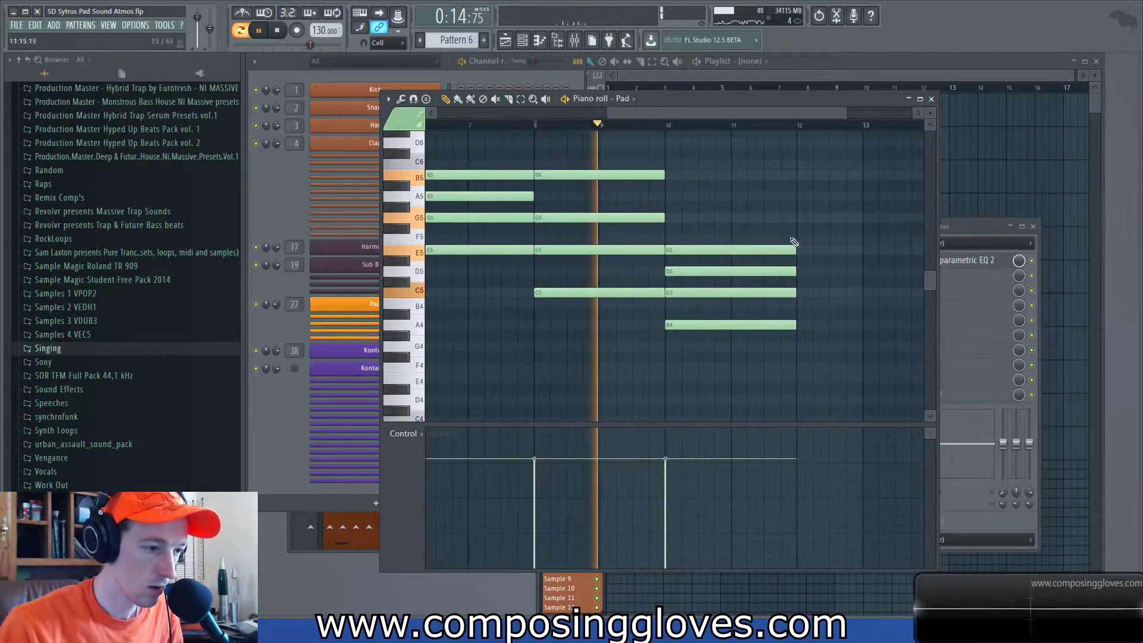
Add a two-bar chord of F4, A4, B4 and C5 at bar 12 and play it back.
{"action": "left_click_drag", "start_coordinate": [801, 249], "coordinate": [697, 242]}
{"action": "scroll", "coordinate": [697, 242], "scroll_direction": "up", "scroll_amount": 1}
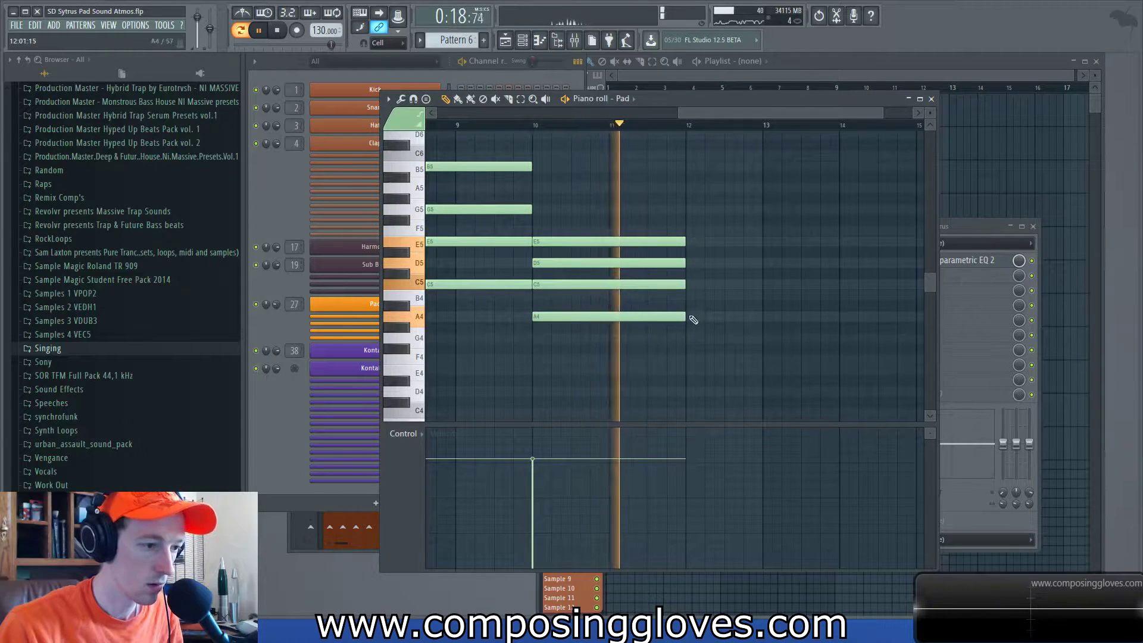
{"action": "left_click", "coordinate": [692, 359]}
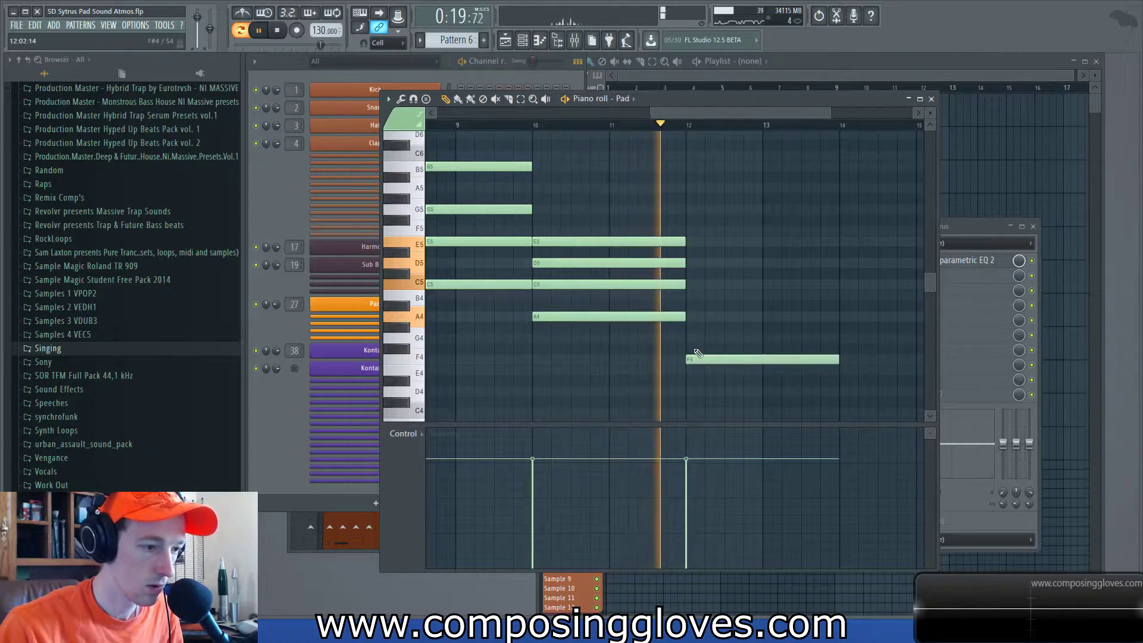
{"action": "key", "text": "space"}
{"action": "left_click", "coordinate": [692, 316]}
{"action": "left_click", "coordinate": [692, 294]}
{"action": "left_click", "coordinate": [692, 284]}
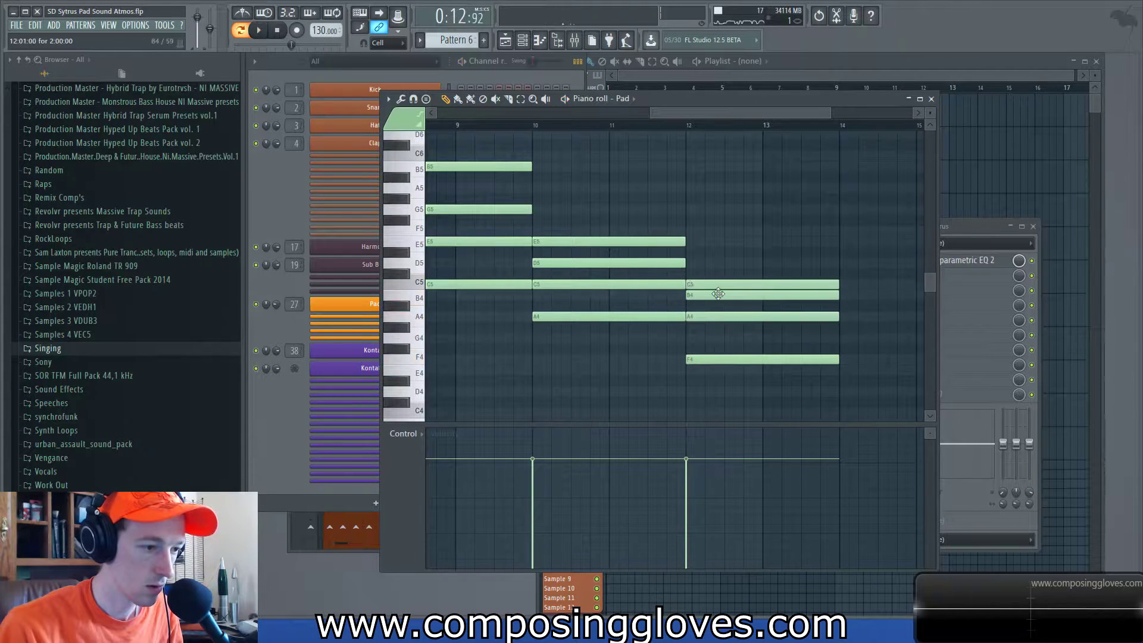
{"action": "key", "text": "space"}
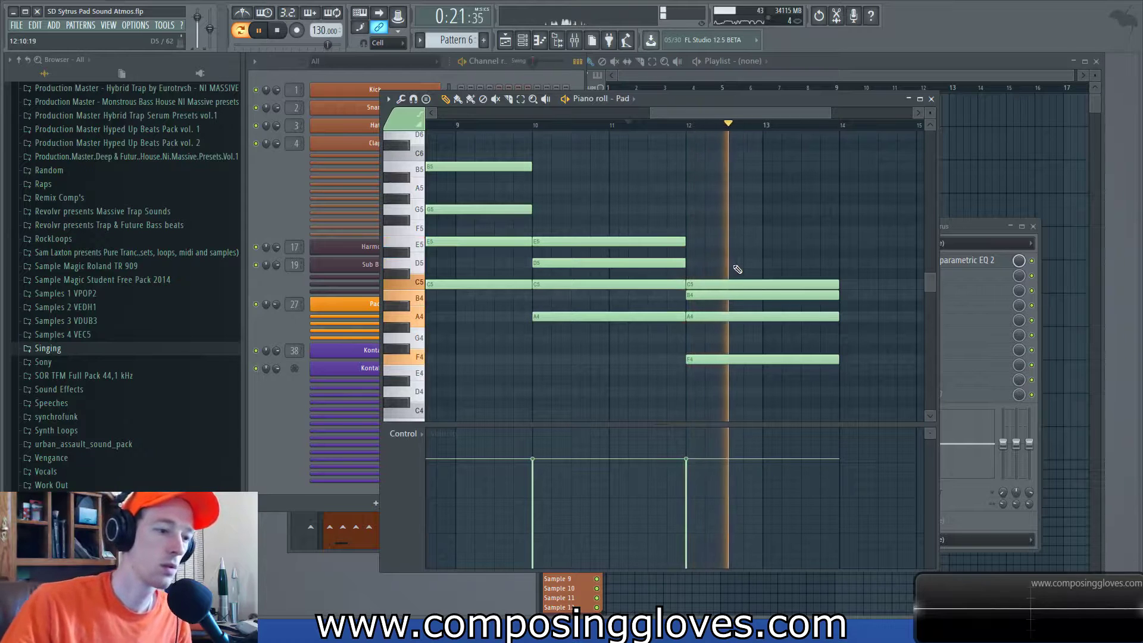
Move the B4 note of the bar 12 chord up to D5 and listen to the revoiced chord.
{"action": "key", "text": "space"}
{"action": "left_click_drag", "start_coordinate": [709, 298], "coordinate": [619, 360]}
{"action": "key", "text": "space"}
{"action": "scroll", "coordinate": [708, 257], "scroll_direction": "down", "scroll_amount": 2}
{"action": "scroll", "coordinate": [708, 258], "scroll_direction": "down", "scroll_amount": 2}
{"action": "scroll", "coordinate": [547, 306], "scroll_direction": "up", "scroll_amount": 2}
{"action": "key", "text": "space"}
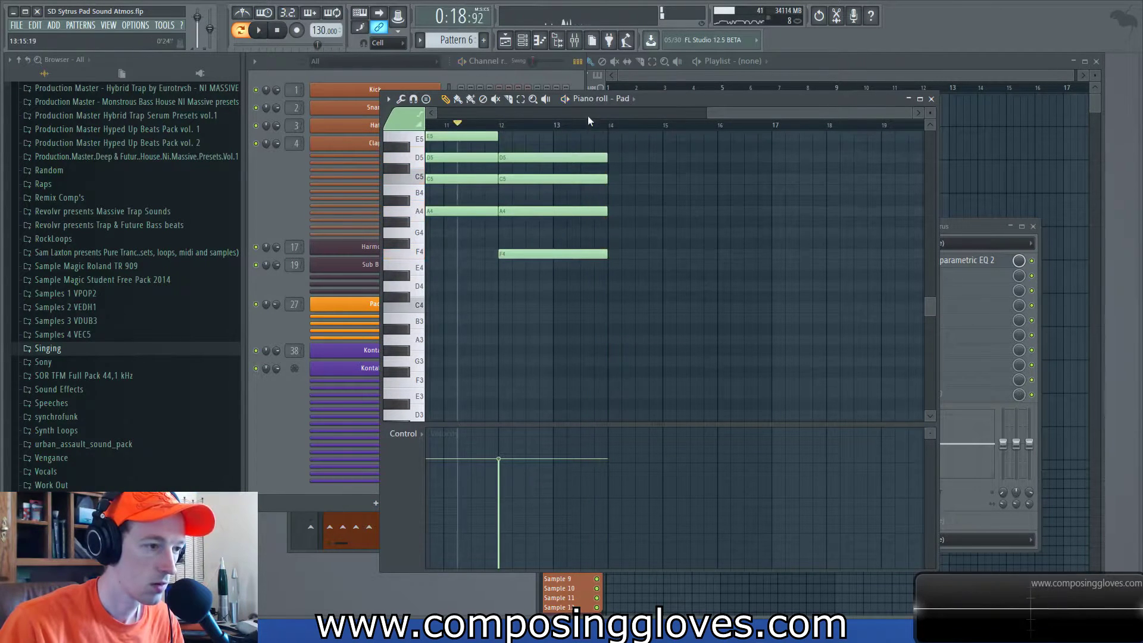
Add an A2 bass note at bar 15, lengthen it to four bars and play it.
{"action": "scroll", "coordinate": [678, 311], "scroll_direction": "down", "scroll_amount": 3}
{"action": "mouse_move", "coordinate": [669, 321]}
{"action": "left_mouse_down"}
{"action": "mouse_move", "coordinate": [668, 408]}
{"action": "mouse_move", "coordinate": [694, 371]}
{"action": "left_mouse_up"}
{"action": "key", "text": "space"}
{"action": "left_click_drag", "start_coordinate": [771, 375], "coordinate": [875, 375]}
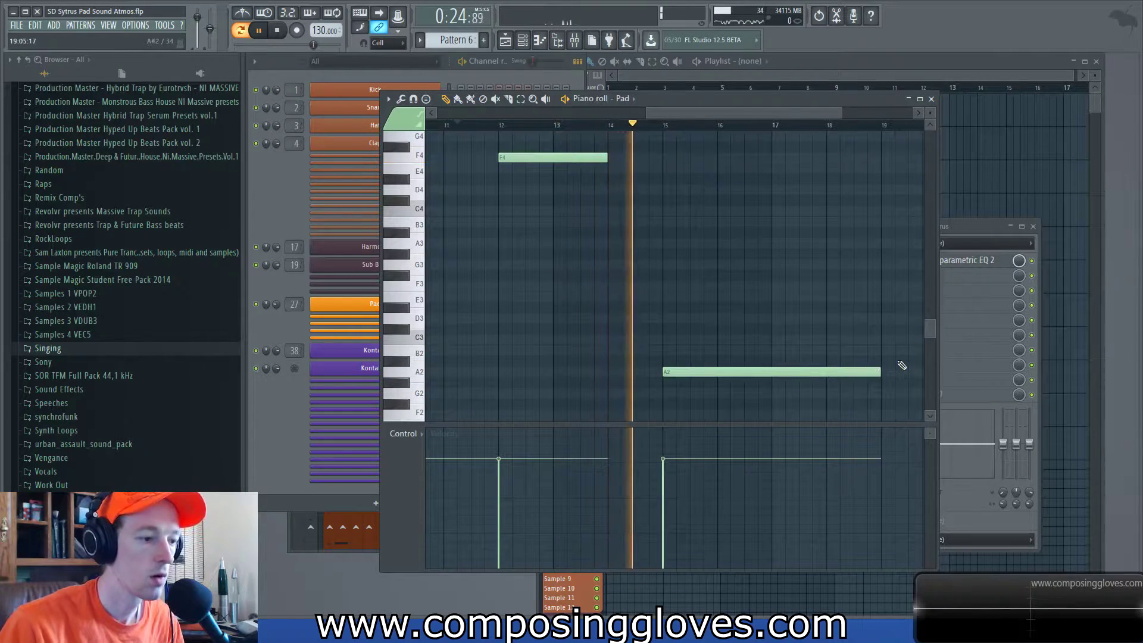
Lower the centre frequency of the low peak in the Sytrus track's Fruity parametric EQ 2 while auditioning the bass note.
{"action": "left_click", "coordinate": [976, 225]}
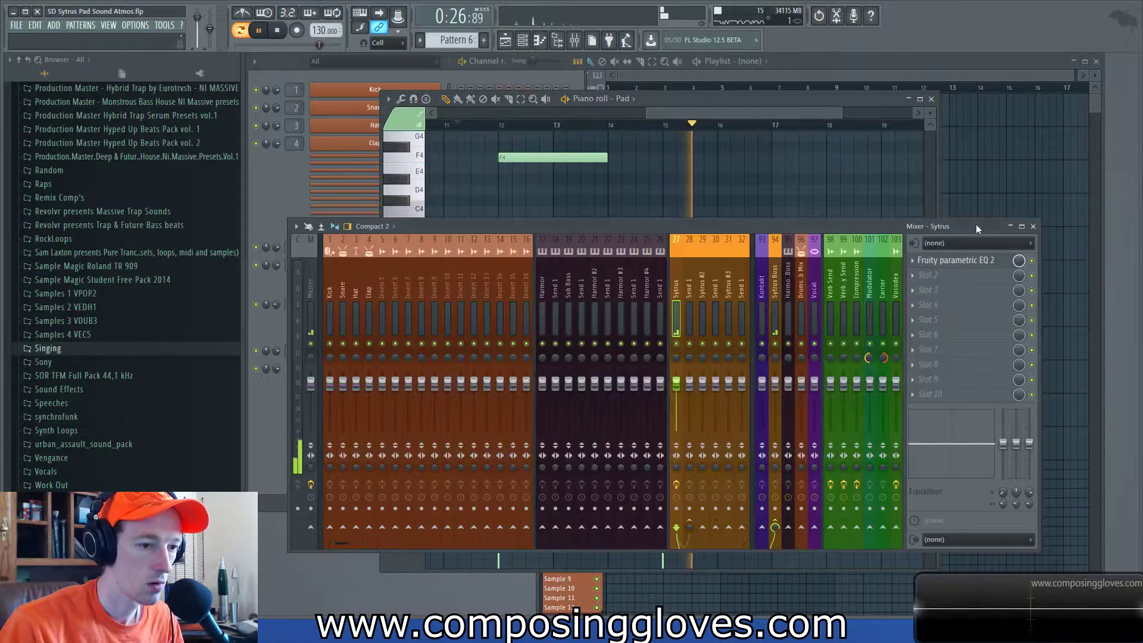
{"action": "left_click", "coordinate": [955, 260]}
{"action": "left_click_drag", "start_coordinate": [628, 336], "coordinate": [624, 229]}
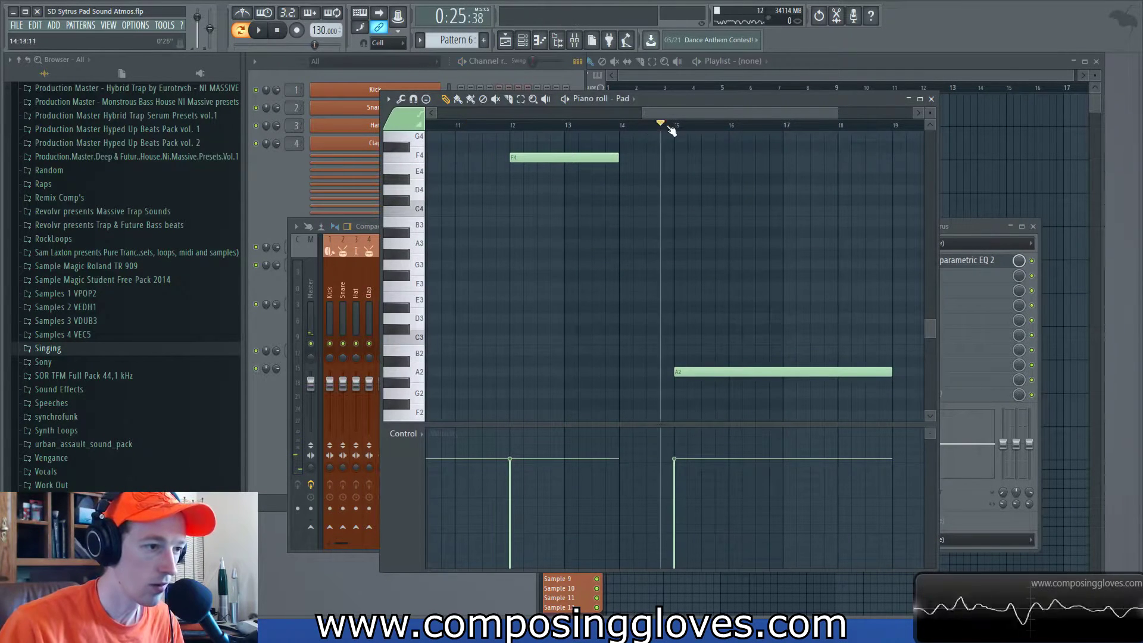
{"action": "key", "text": "space"}
{"action": "left_click", "coordinate": [980, 227]}
{"action": "left_click", "coordinate": [976, 261]}
{"action": "mouse_move", "coordinate": [616, 248]}
{"action": "left_mouse_down"}
{"action": "mouse_move", "coordinate": [595, 245]}
{"action": "mouse_move", "coordinate": [611, 244]}
{"action": "left_mouse_up"}
{"action": "key", "text": "space"}
{"action": "key", "text": "space"}
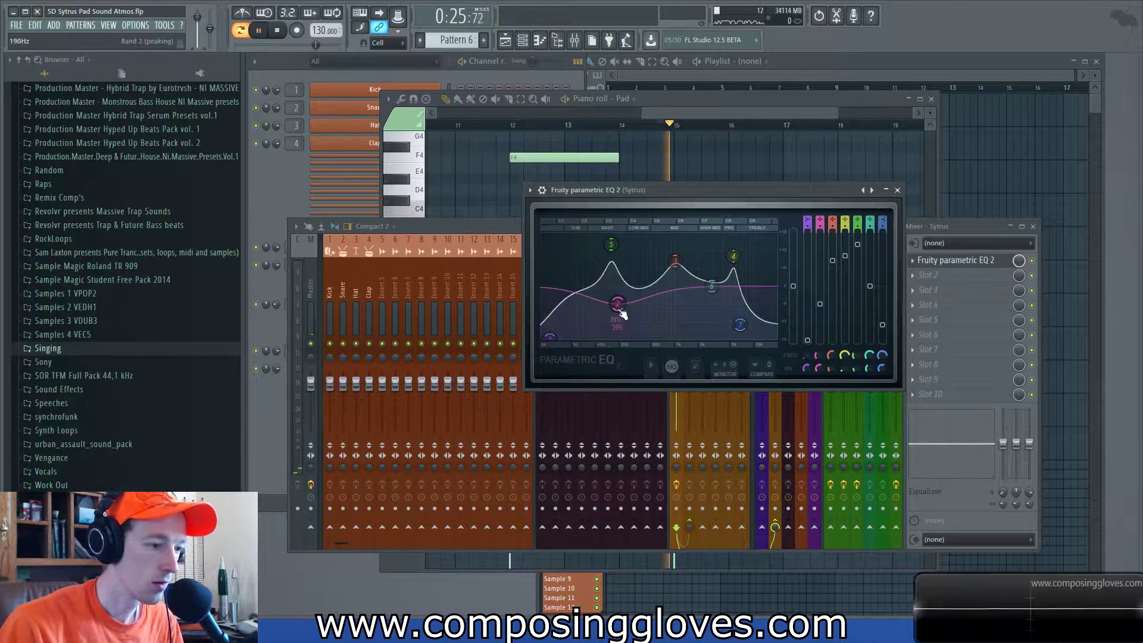
{"action": "left_click_drag", "start_coordinate": [613, 242], "coordinate": [605, 244]}
{"action": "key", "text": "space"}
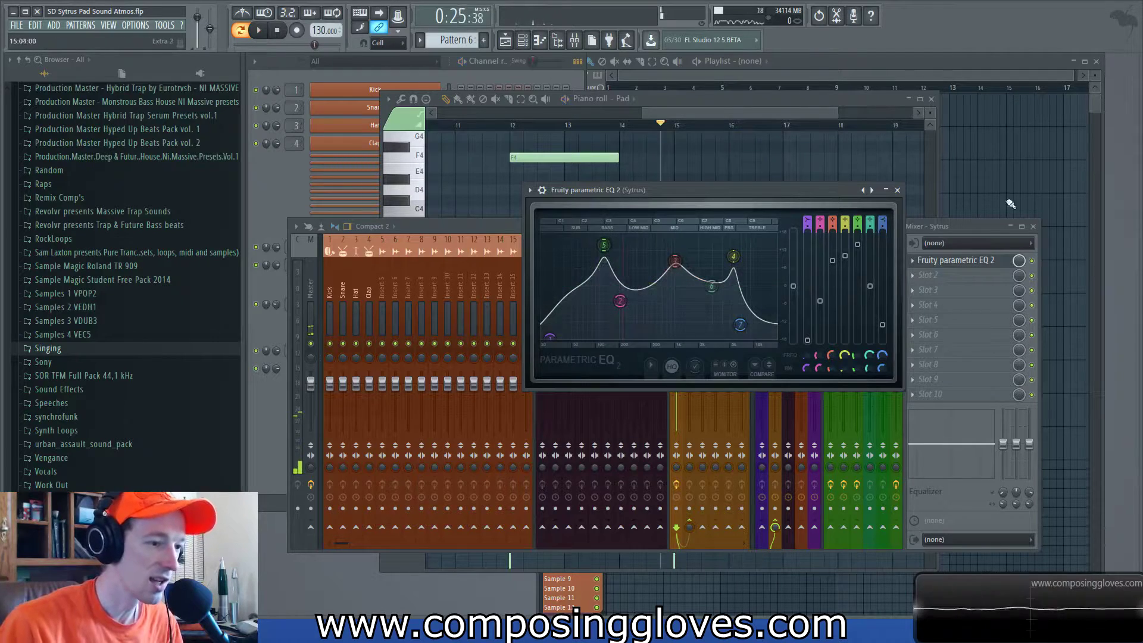
{"action": "left_click", "coordinate": [897, 190]}
Examine operators 1 and 3 in the Pad channel's Sytrus while playing the bass note.
{"action": "left_click", "coordinate": [742, 119]}
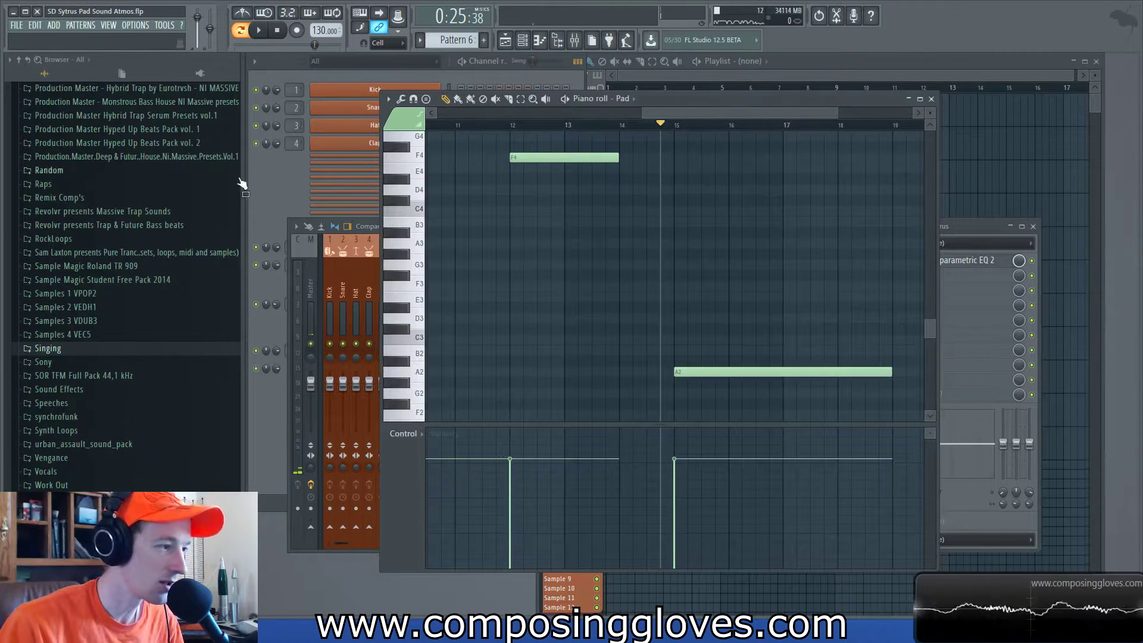
{"action": "left_click", "coordinate": [282, 203]}
{"action": "left_click", "coordinate": [394, 310]}
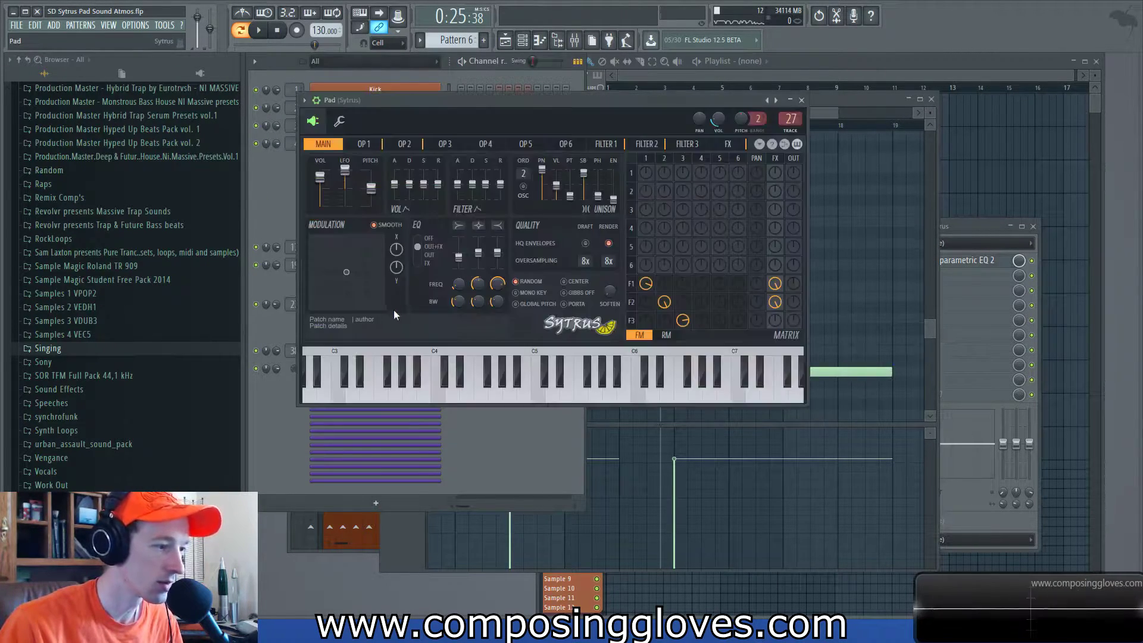
{"action": "left_click_drag", "start_coordinate": [599, 93], "coordinate": [624, 154]}
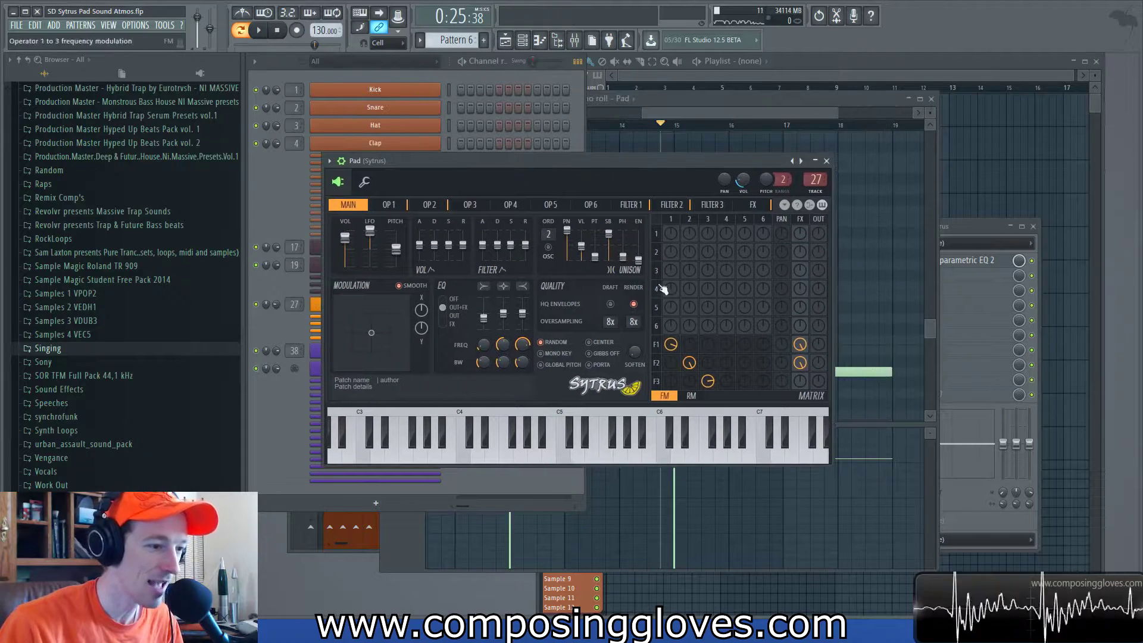
{"action": "left_click", "coordinate": [388, 204]}
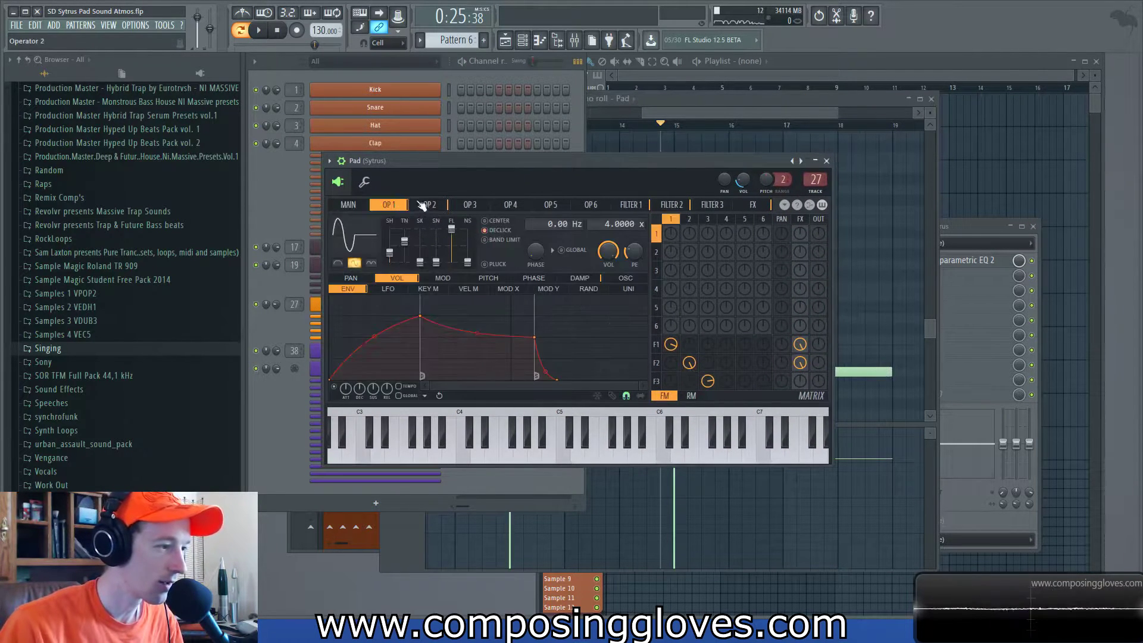
{"action": "key", "text": "space"}
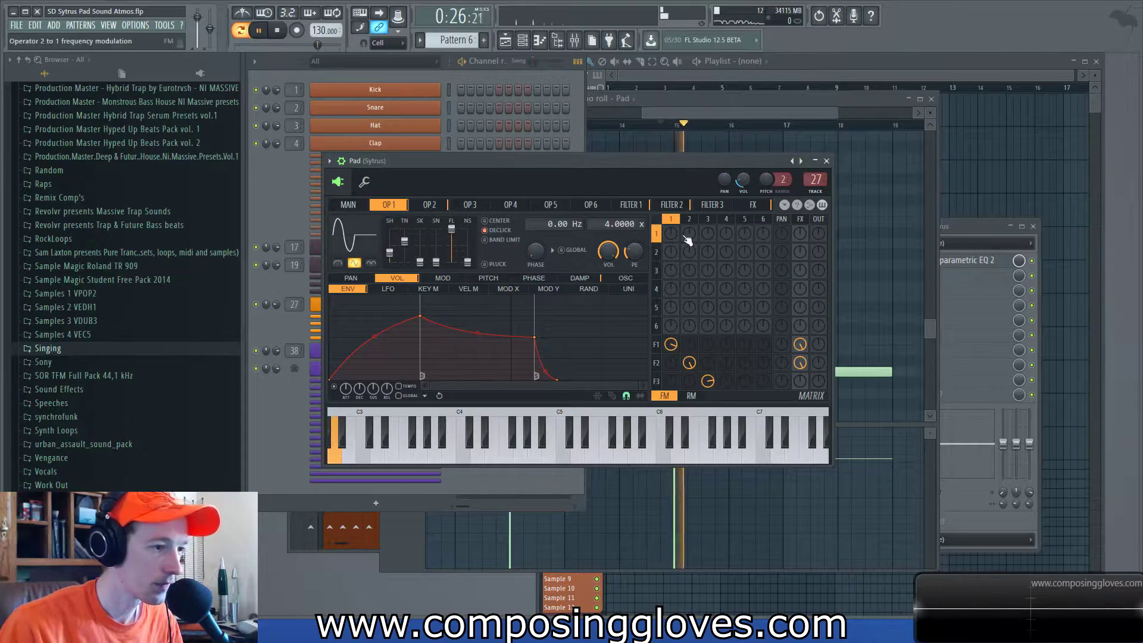
{"action": "left_click", "coordinate": [469, 206]}
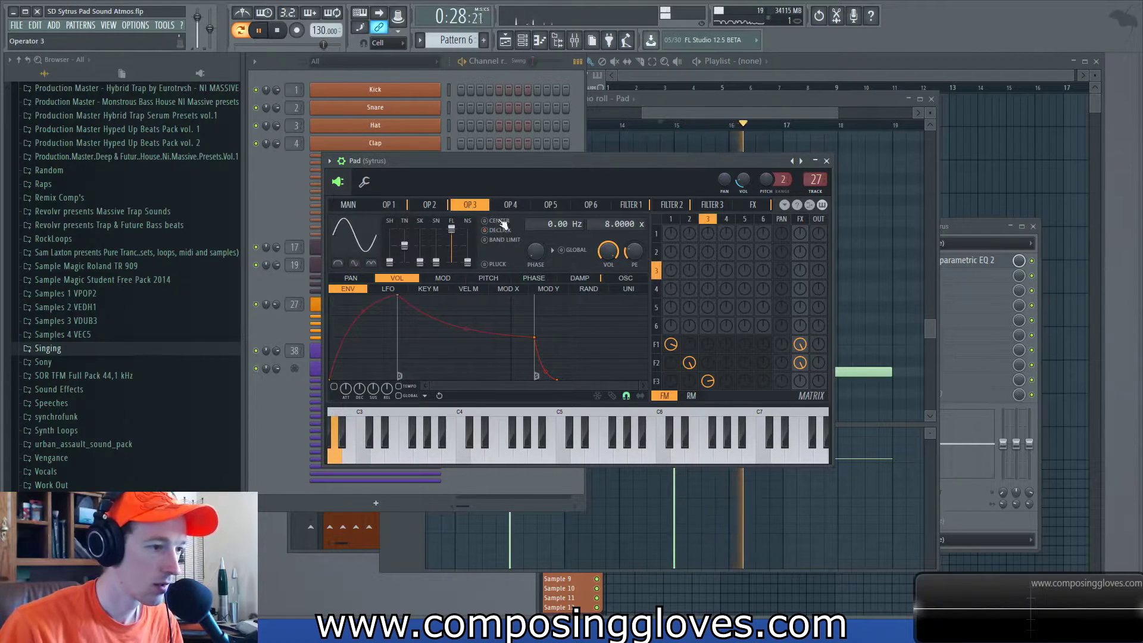
{"action": "key", "text": "space"}
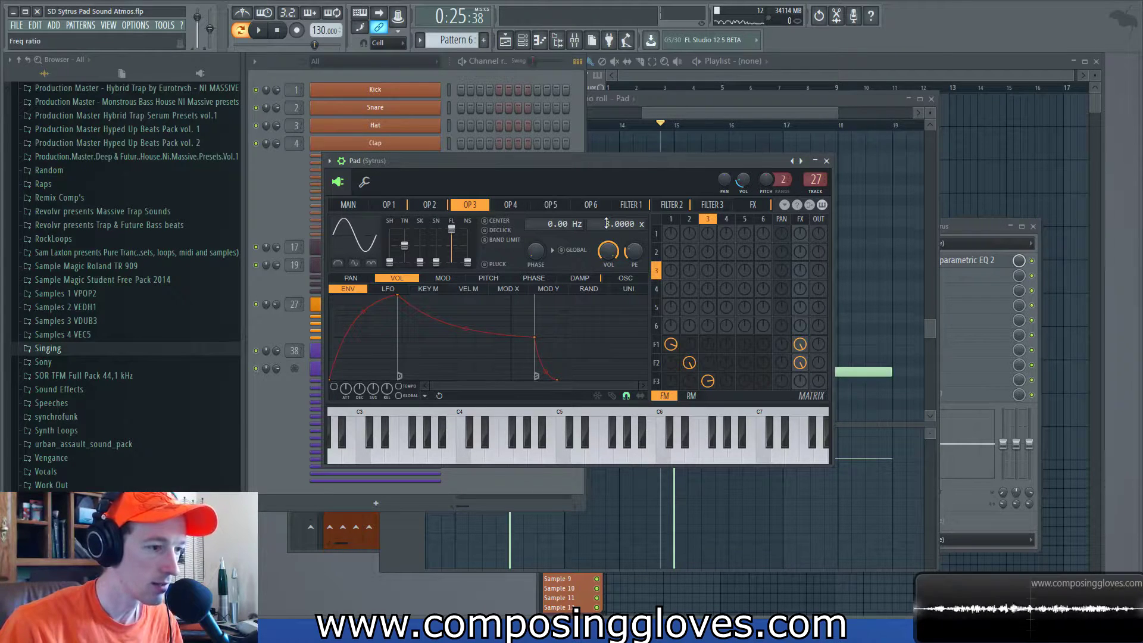
Clone the Pad channel in the channel rack.
{"action": "left_click", "coordinate": [827, 161]}
{"action": "right_click", "coordinate": [412, 312]}
{"action": "left_click", "coordinate": [432, 303]}
{"action": "left_click", "coordinate": [375, 303]}
{"action": "left_click", "coordinate": [294, 324]}
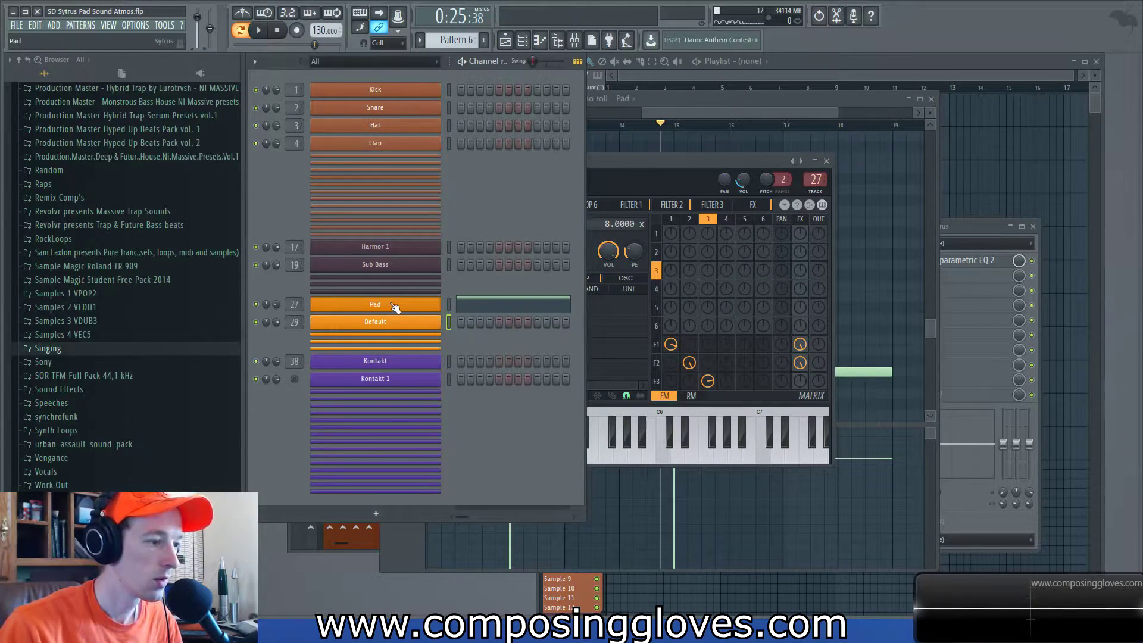
{"action": "right_click", "coordinate": [437, 305]}
{"action": "left_click", "coordinate": [472, 396]}
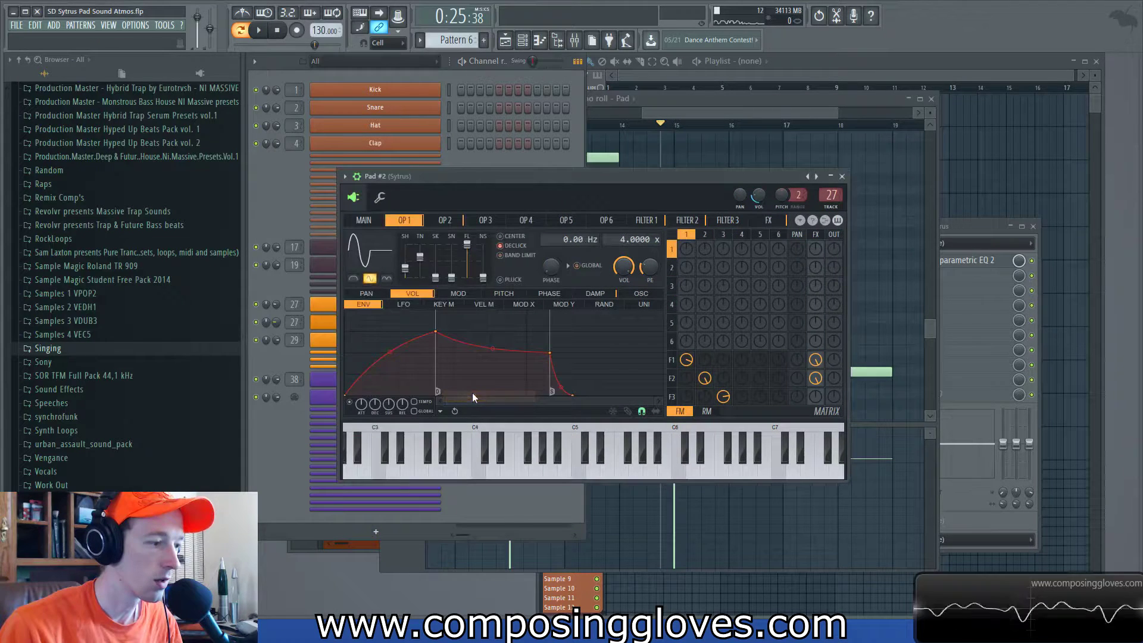
Place the four-bar A2 note at bar 15 in Pad #2's piano roll and delete it from the original Pad's.
{"action": "right_click", "coordinate": [326, 322]}
{"action": "left_click", "coordinate": [382, 328]}
{"action": "right_click", "coordinate": [426, 323]}
{"action": "left_click", "coordinate": [483, 323]}
{"action": "left_click", "coordinate": [684, 372]}
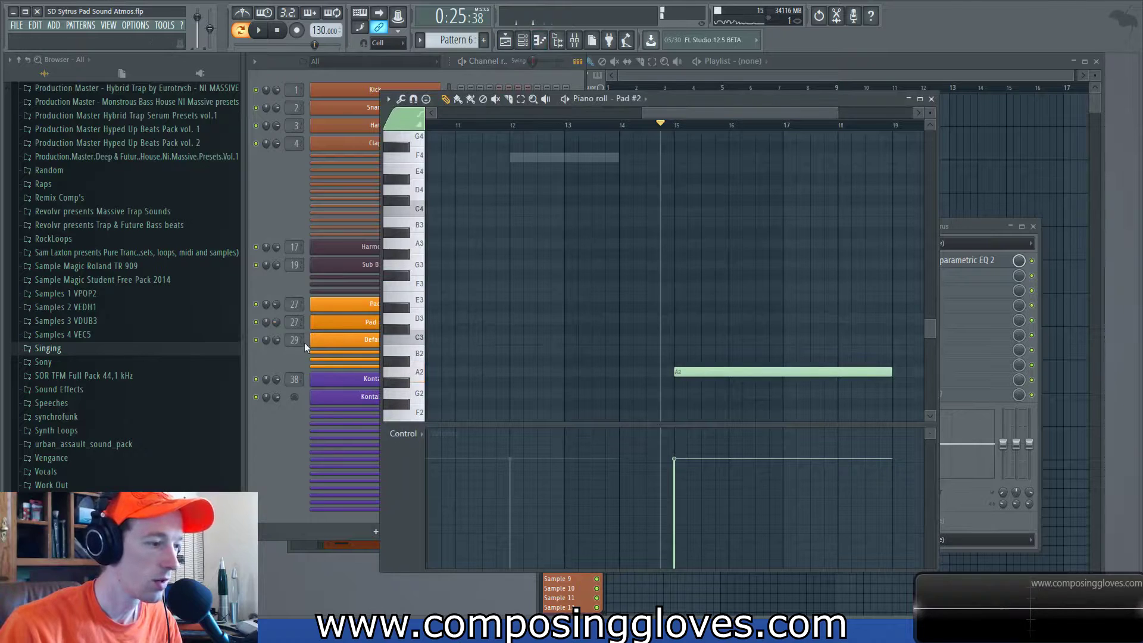
{"action": "left_click", "coordinate": [282, 286]}
{"action": "left_click", "coordinate": [491, 304]}
{"action": "right_click", "coordinate": [680, 372]}
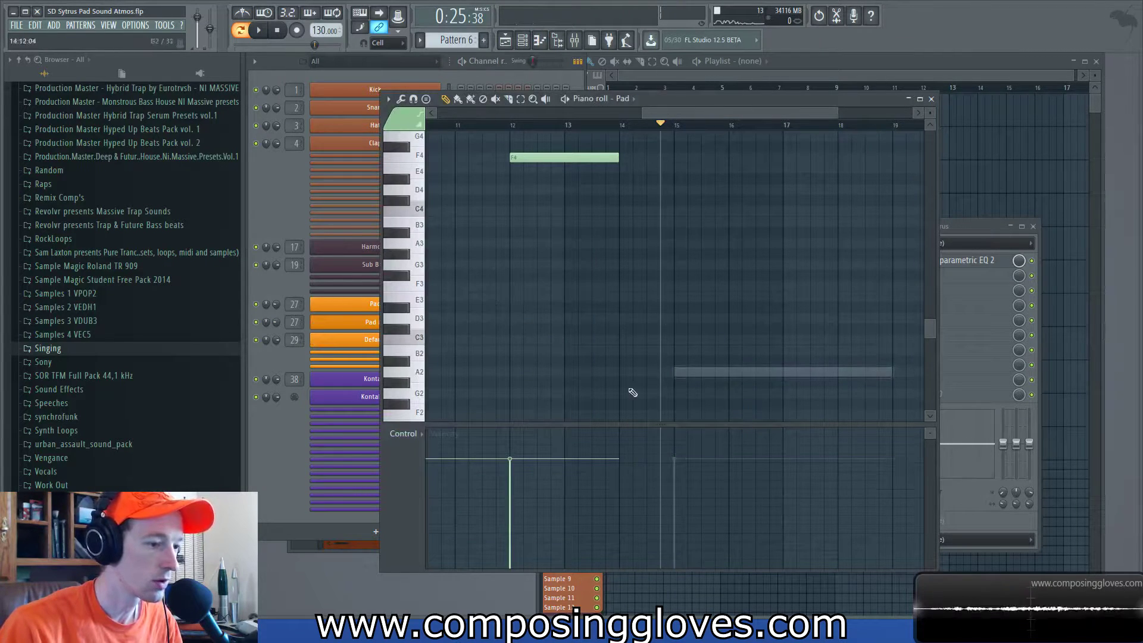
Rename the Pad #2 channel as Sub.
{"action": "left_click", "coordinate": [285, 294]}
{"action": "left_click", "coordinate": [396, 329], "text": "shift"}
{"action": "type", "text": "S"}
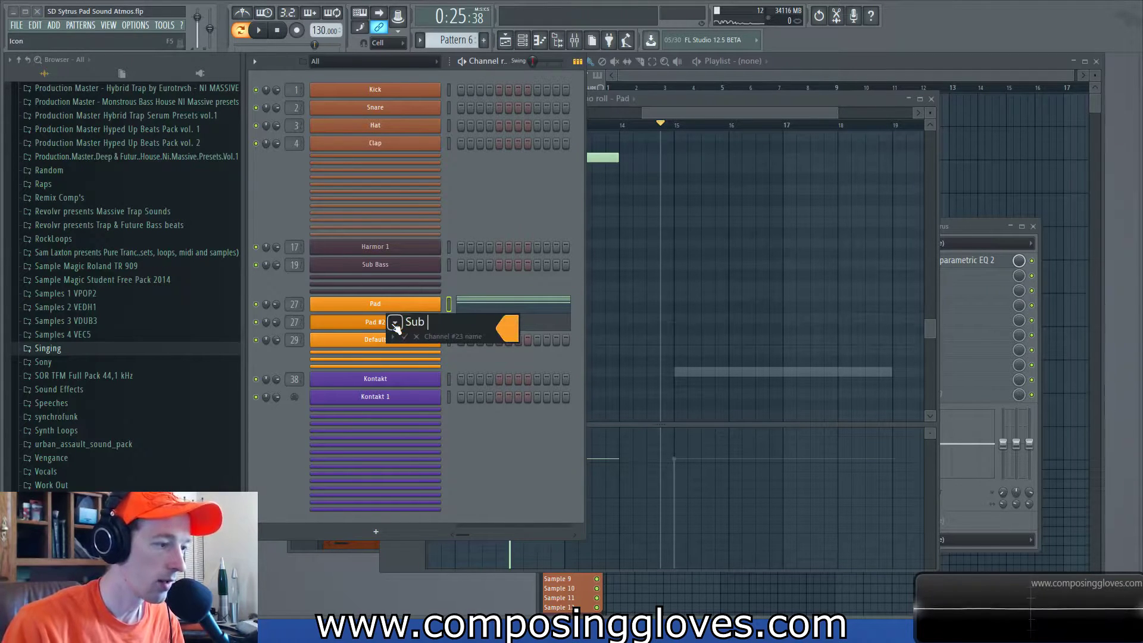
{"action": "type", "text": "ub"}
{"action": "key", "text": "Return"}
In the Sub channel's Sytrus, set the frequency ratio of operator 3 to 1.0000 and operator 1 to 2.0000, auditioning the note.
{"action": "left_click", "coordinate": [395, 329]}
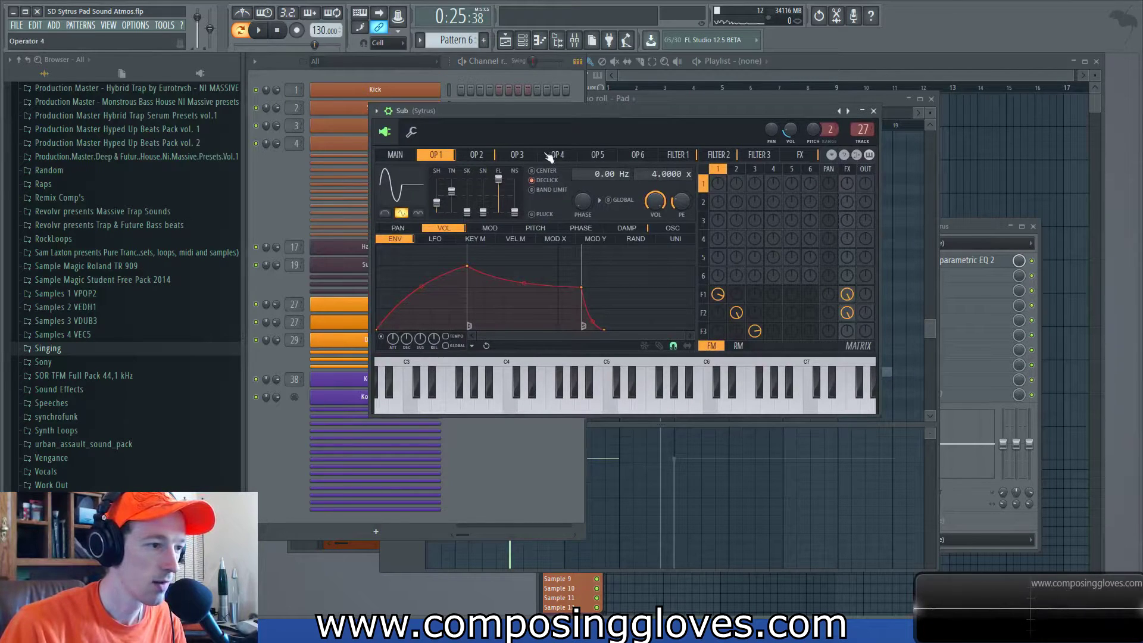
{"action": "left_click", "coordinate": [527, 155]}
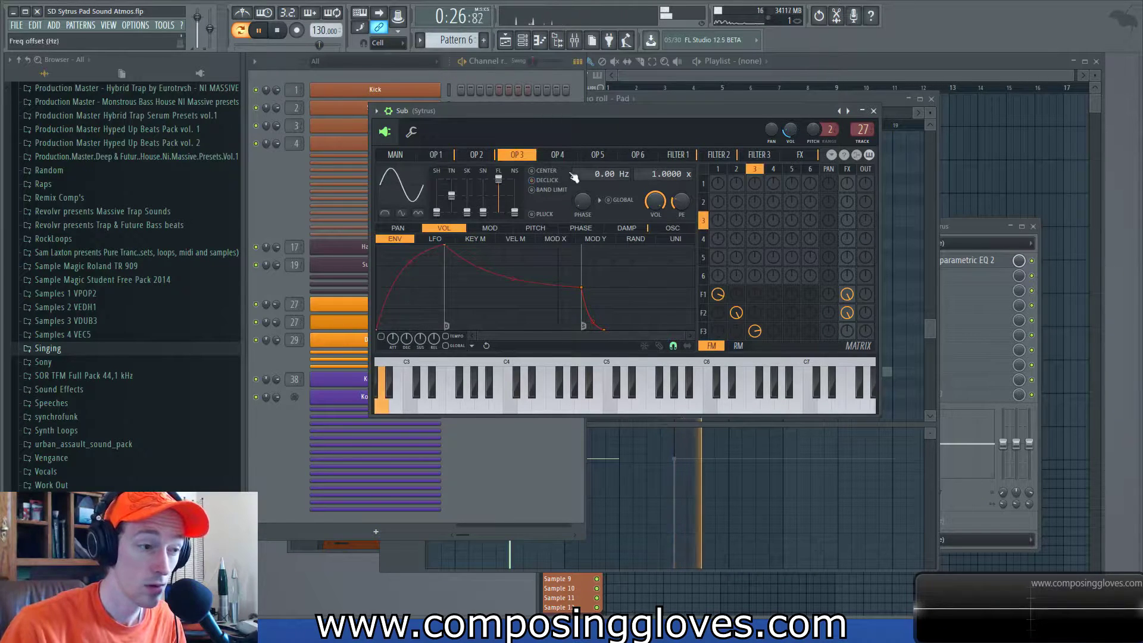
{"action": "left_click", "coordinate": [450, 158]}
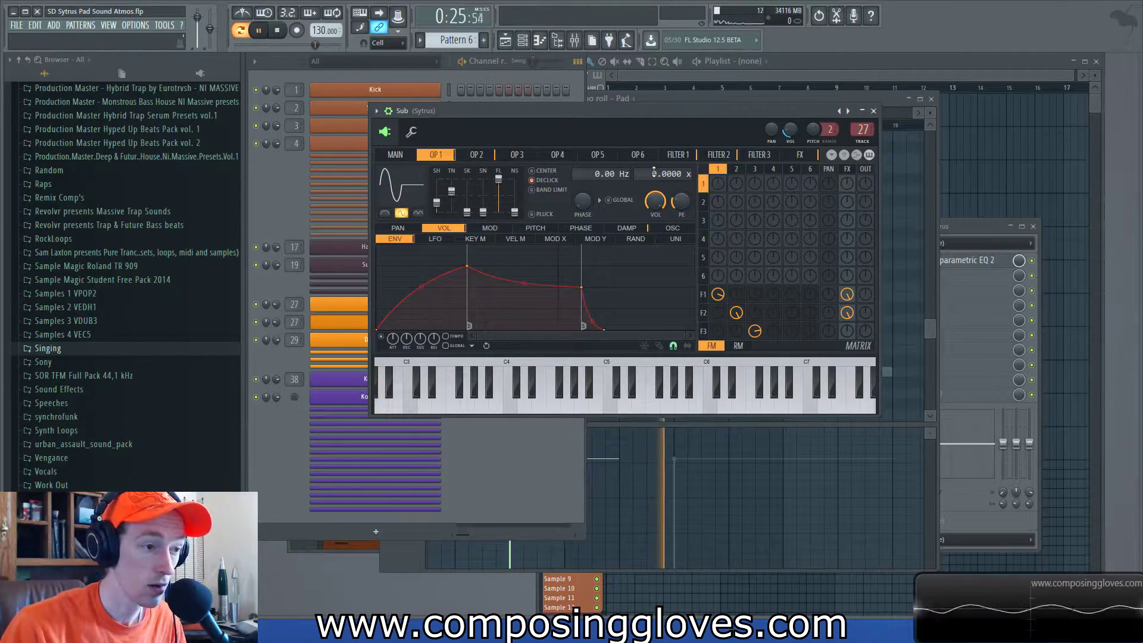
{"action": "key", "text": "space"}
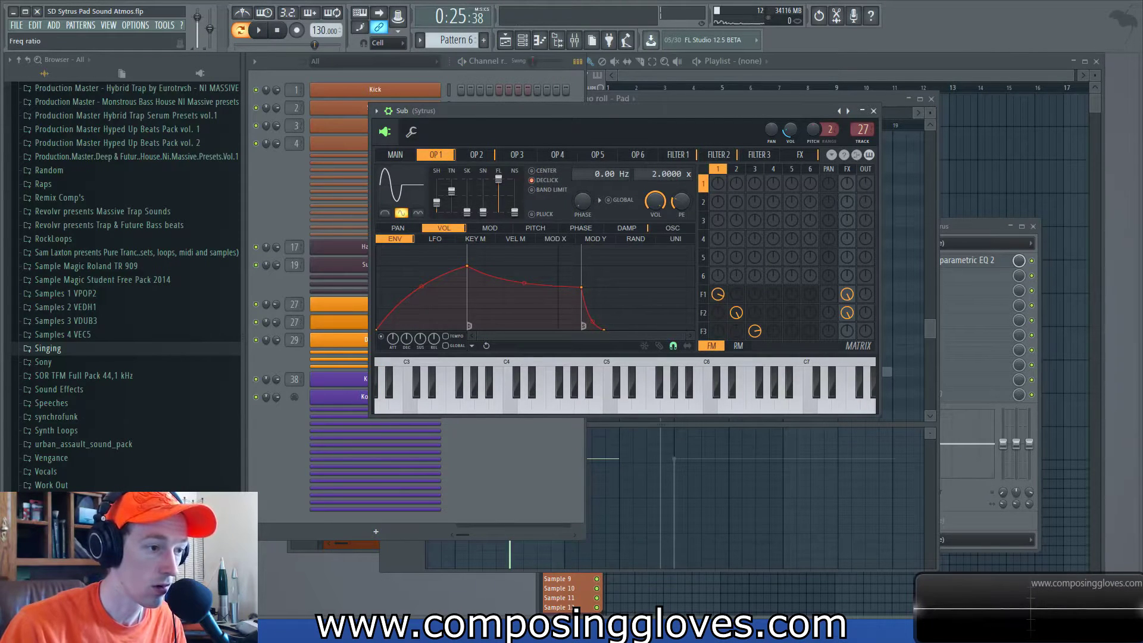
{"action": "key", "text": "space"}
Try sending operator 3 directly to the output at about 81% while playing the note.
{"action": "left_click", "coordinate": [516, 155]}
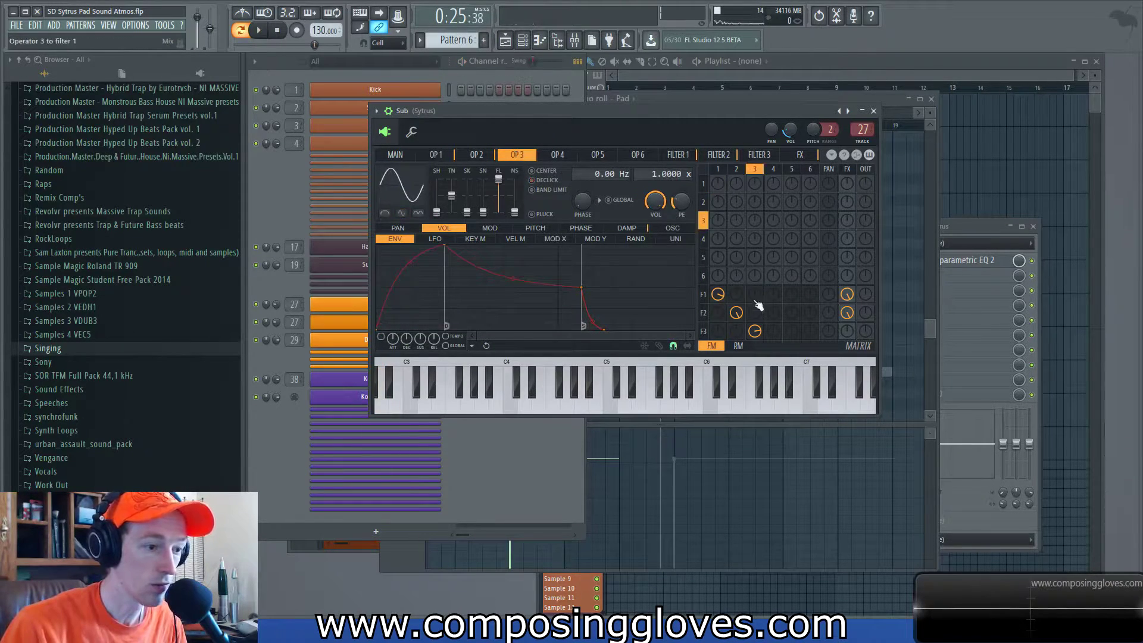
{"action": "left_click", "coordinate": [703, 331]}
{"action": "key", "text": "space"}
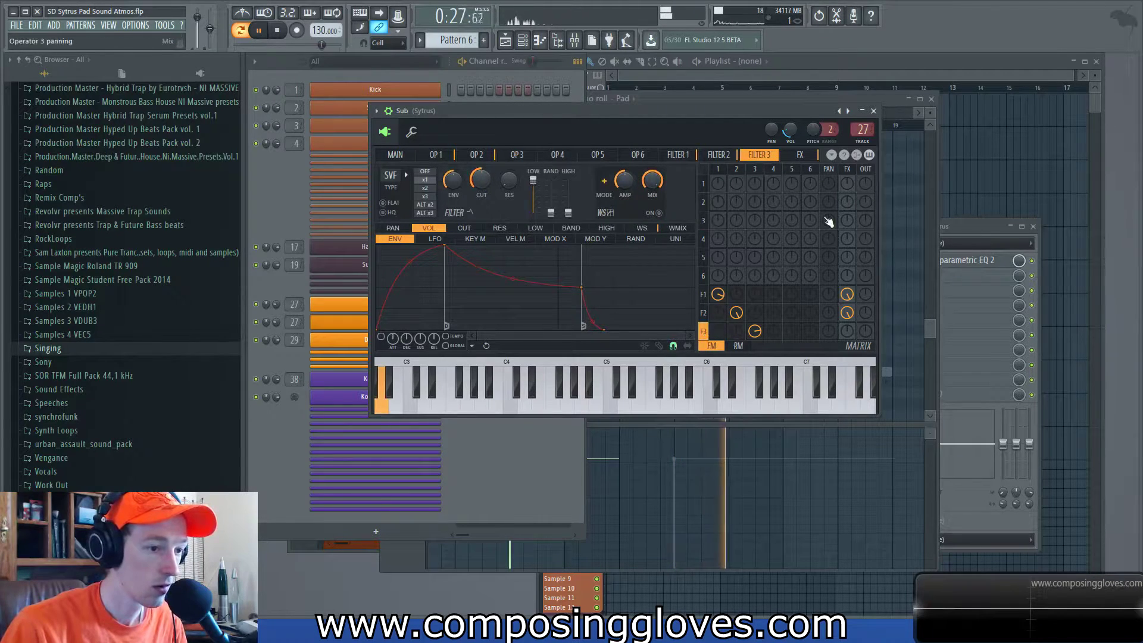
{"action": "key", "text": "space"}
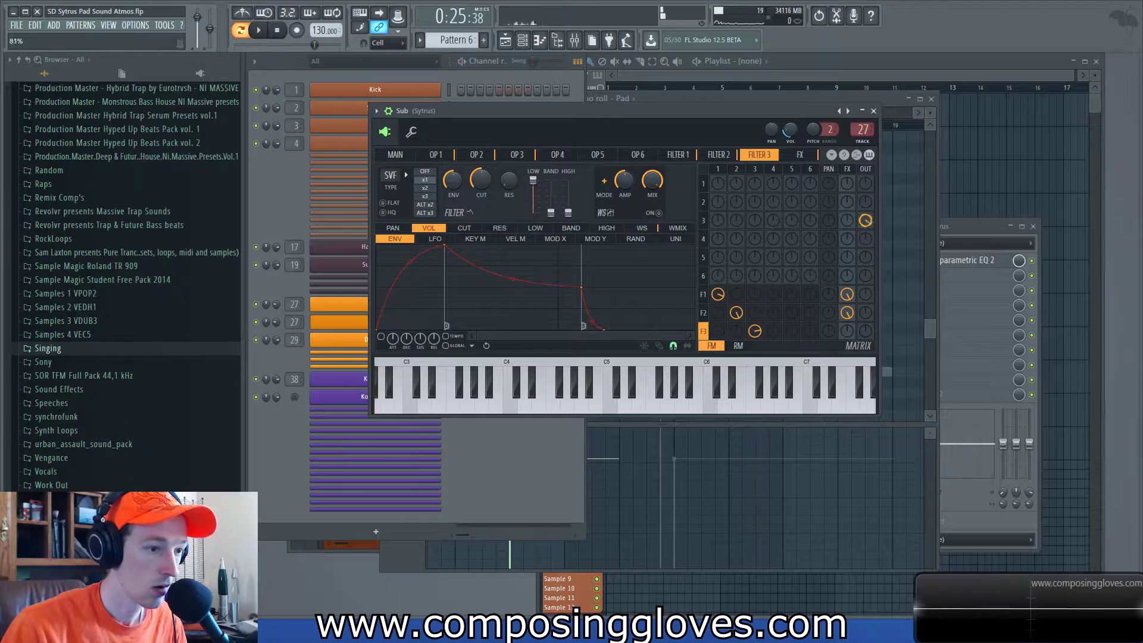
Set operator 3's frequency ratio to 4.0000, trying 2.0000 on the way.
{"action": "left_click", "coordinate": [516, 154]}
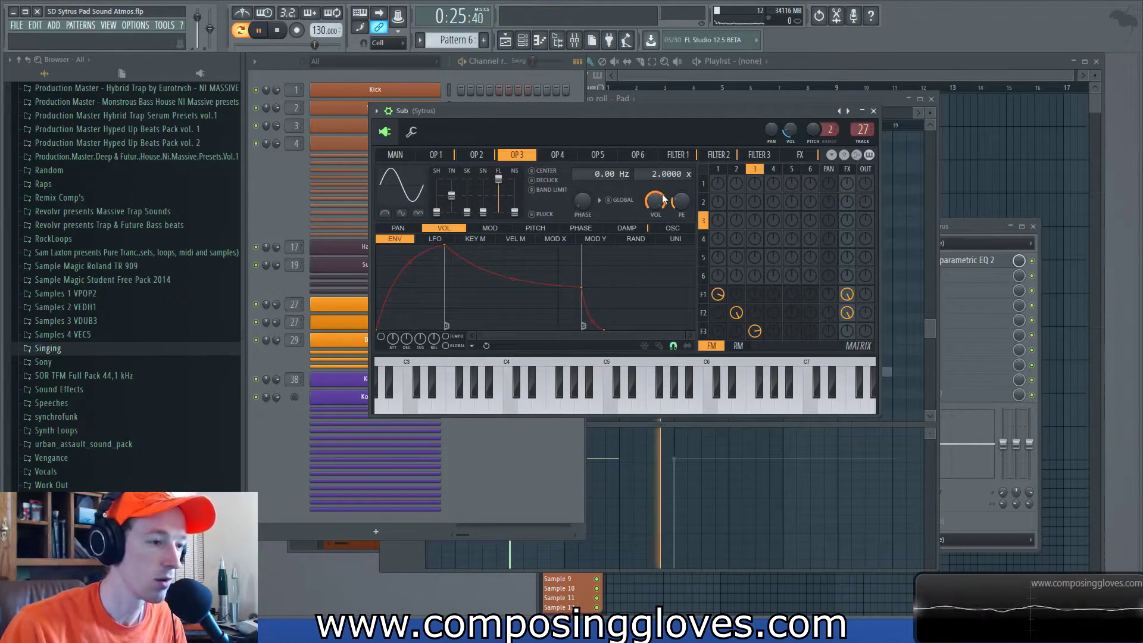
{"action": "mouse_move", "coordinate": [653, 172]}
{"action": "left_mouse_down"}
{"action": "mouse_move", "coordinate": [652, 148]}
{"action": "mouse_move", "coordinate": [670, 181]}
{"action": "left_mouse_up"}
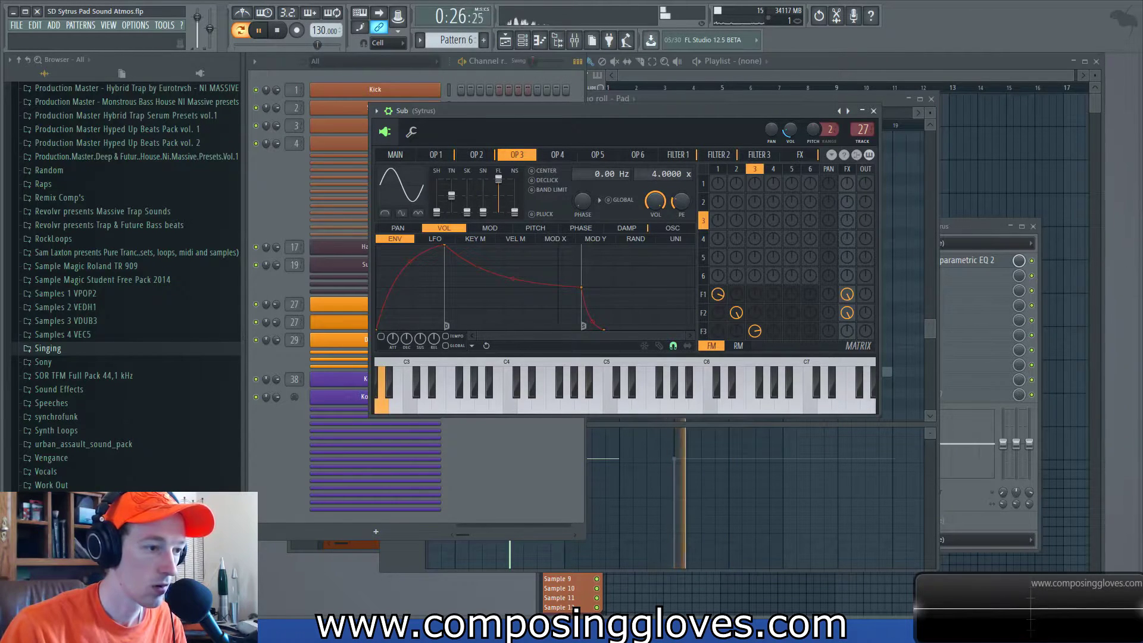
Try routing operator 3 straight to the output, and the three filters to panning instead of effects, auditioning the Sub note each time.
{"action": "key", "text": "space"}
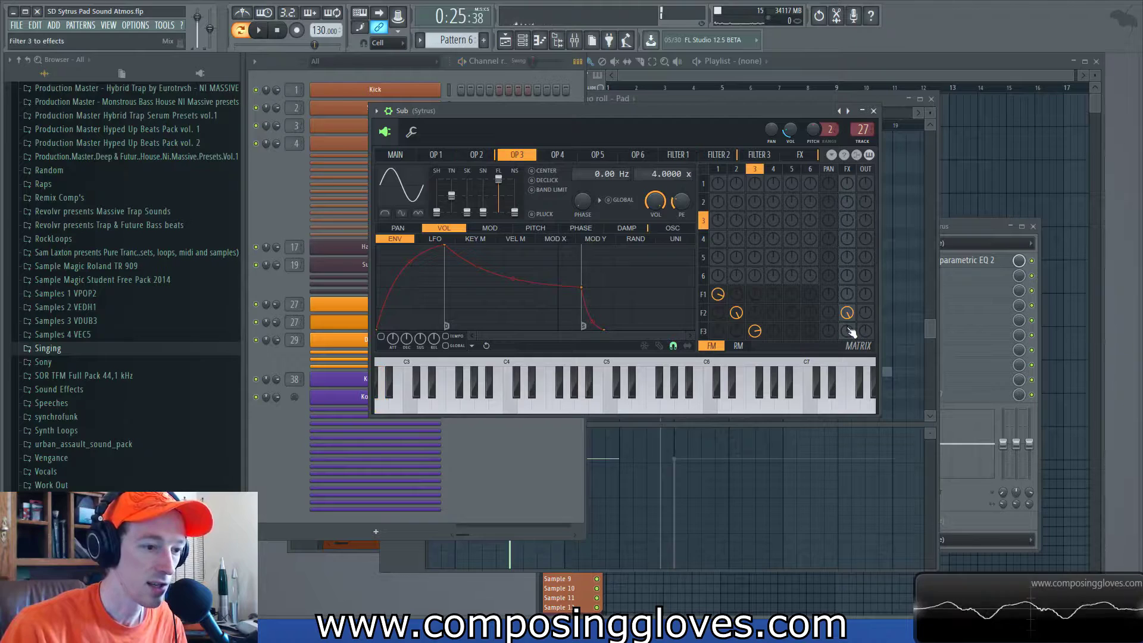
{"action": "key", "text": "space"}
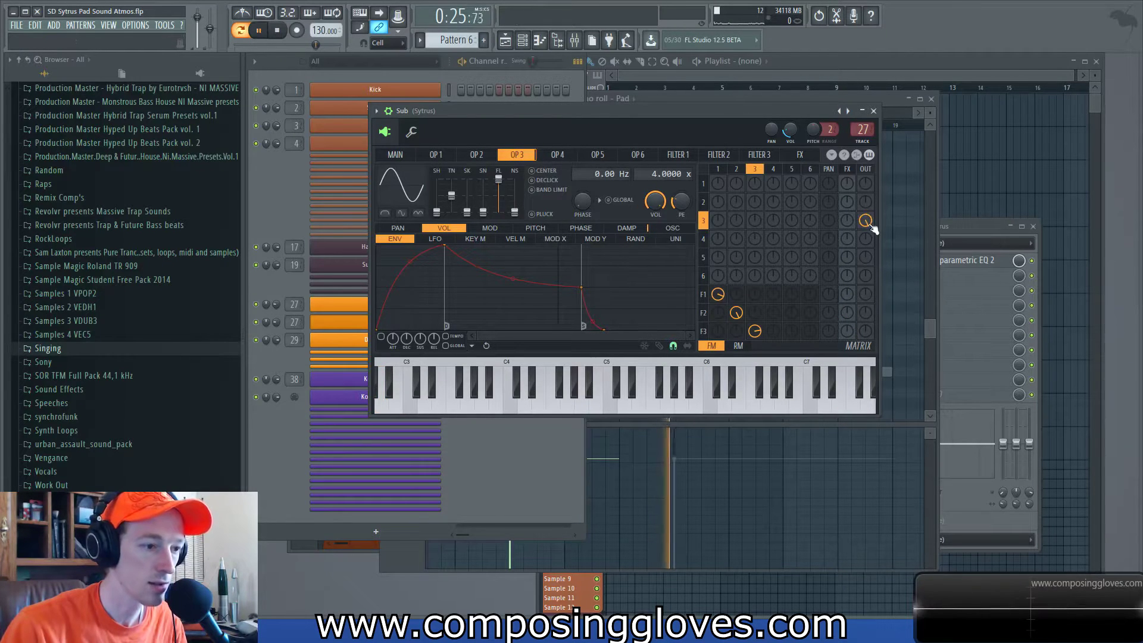
{"action": "key", "text": "space"}
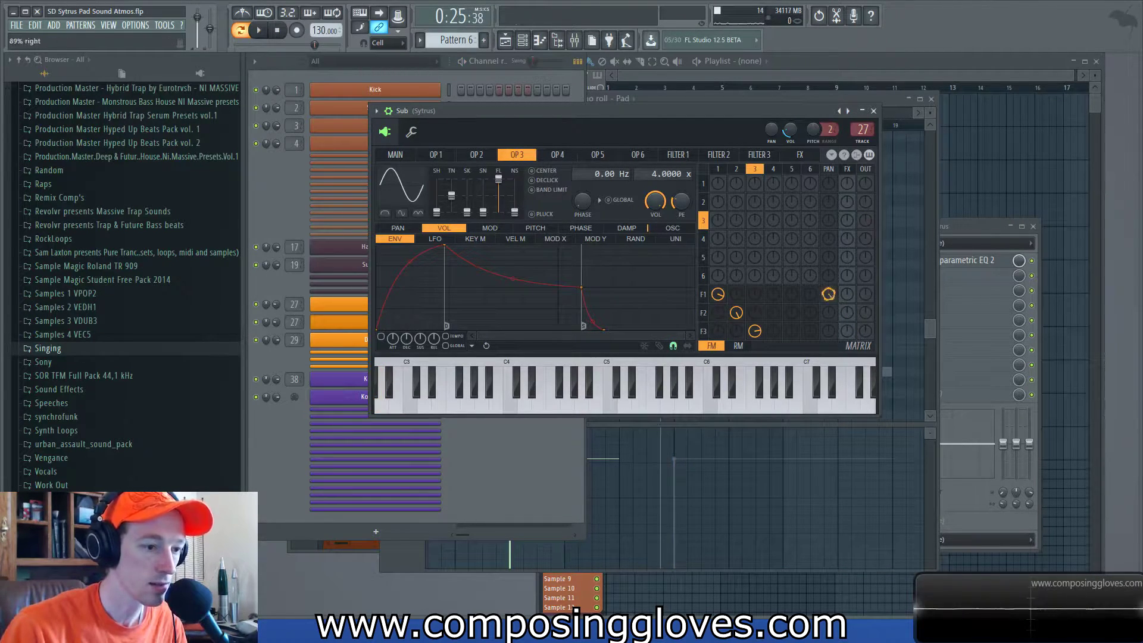
{"action": "key", "text": "space"}
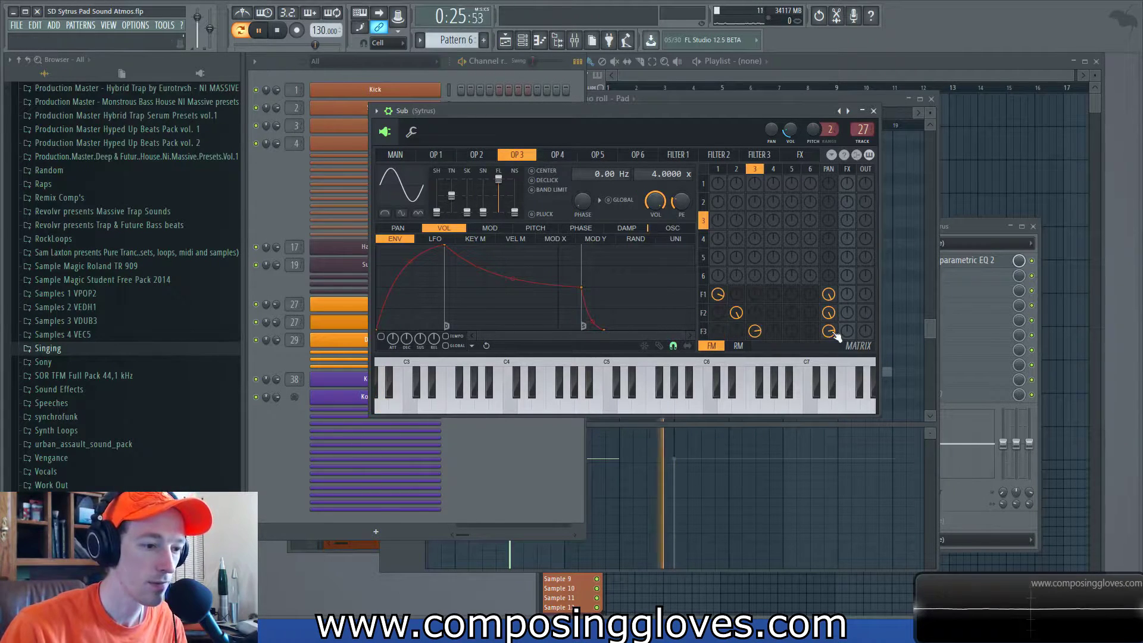
{"action": "key", "text": "space"}
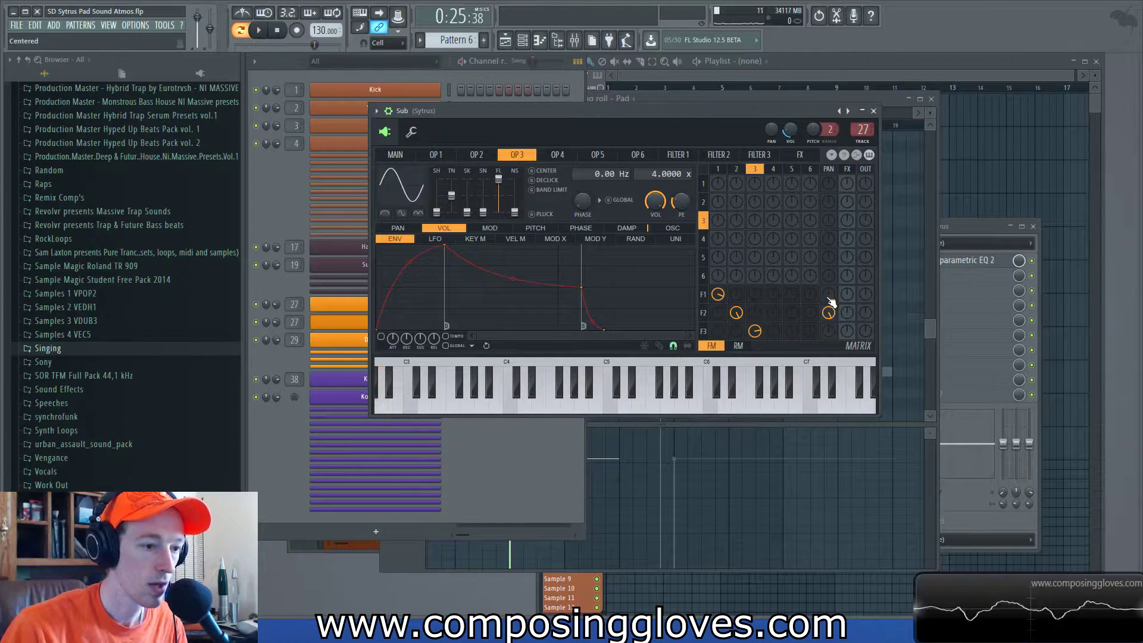
Send the Sub's filters 1, 2 and 3 to the effects output in the matrix, playing the note to check.
{"action": "left_click_drag", "start_coordinate": [847, 313], "coordinate": [846, 268]}
{"action": "key", "text": "space"}
{"action": "left_click_drag", "start_coordinate": [847, 332], "coordinate": [847, 297]}
{"action": "key", "text": "space"}
{"action": "key", "text": "space"}
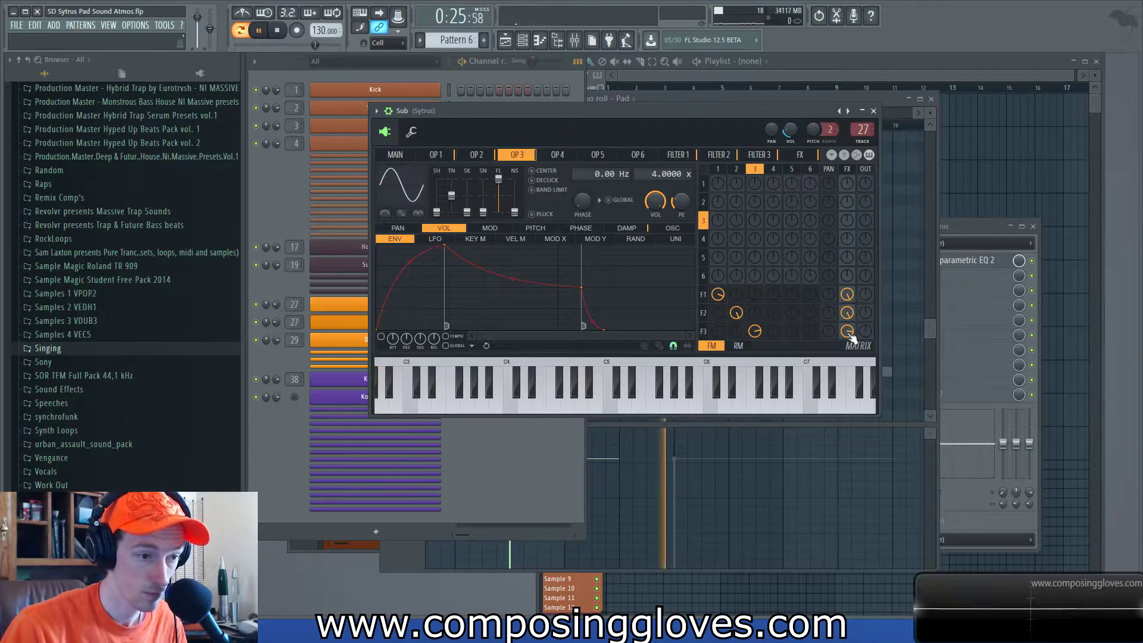
{"action": "key", "text": "space"}
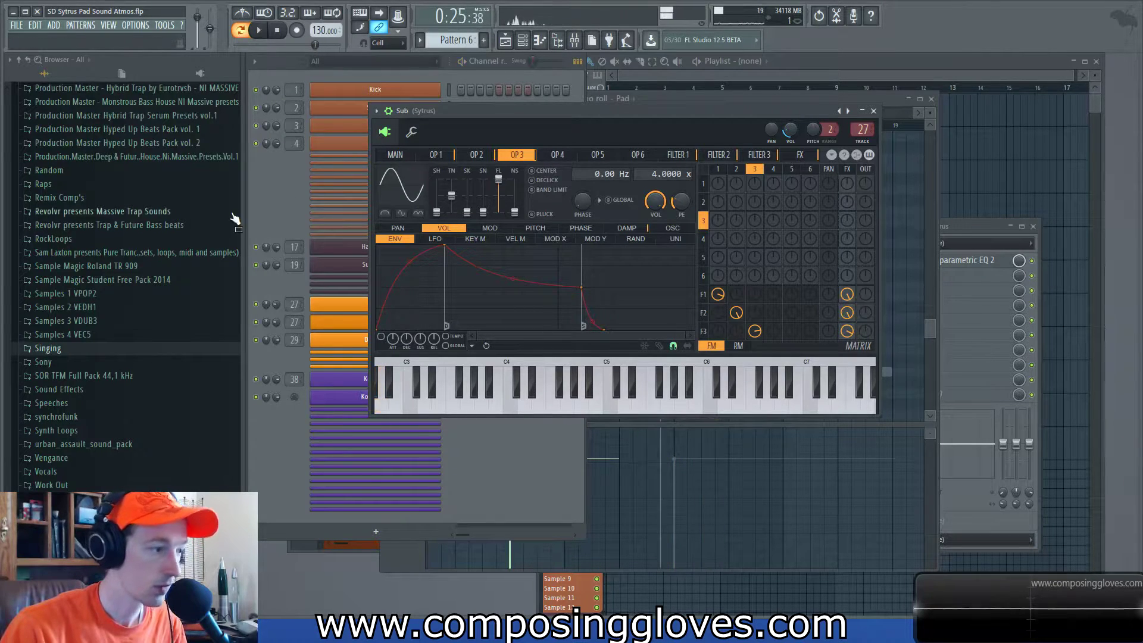
In the Pad channel's Sytrus, set filter 3's effects send to about 38% and audition it.
{"action": "left_click", "coordinate": [286, 232]}
{"action": "left_click", "coordinate": [401, 304]}
{"action": "left_click_drag", "start_coordinate": [800, 382], "coordinate": [800, 411]}
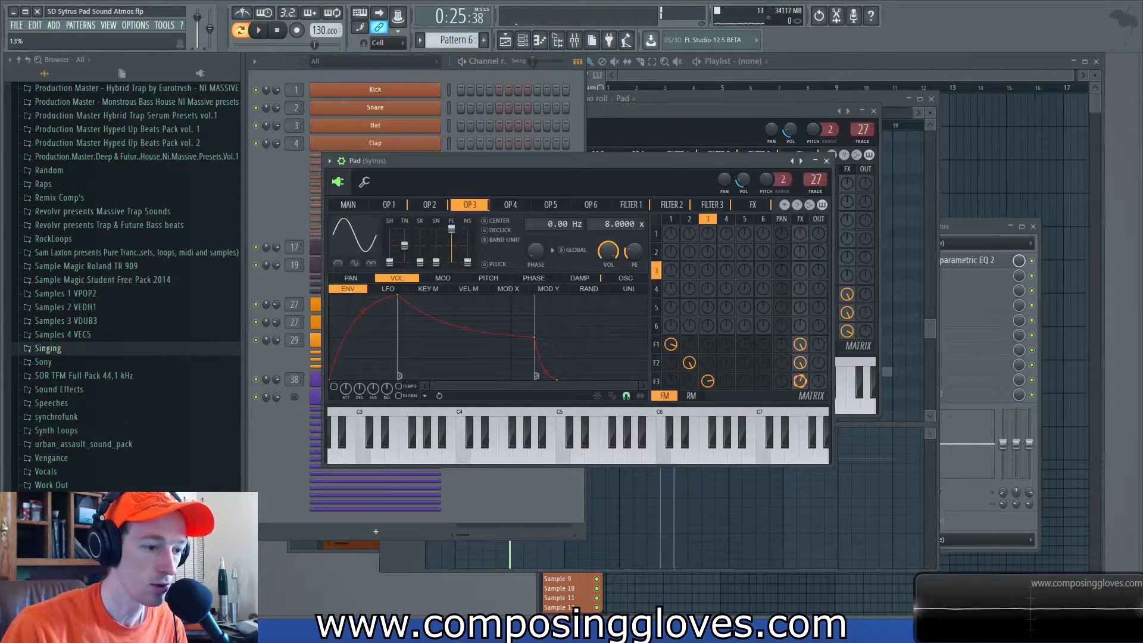
{"action": "key", "text": "space"}
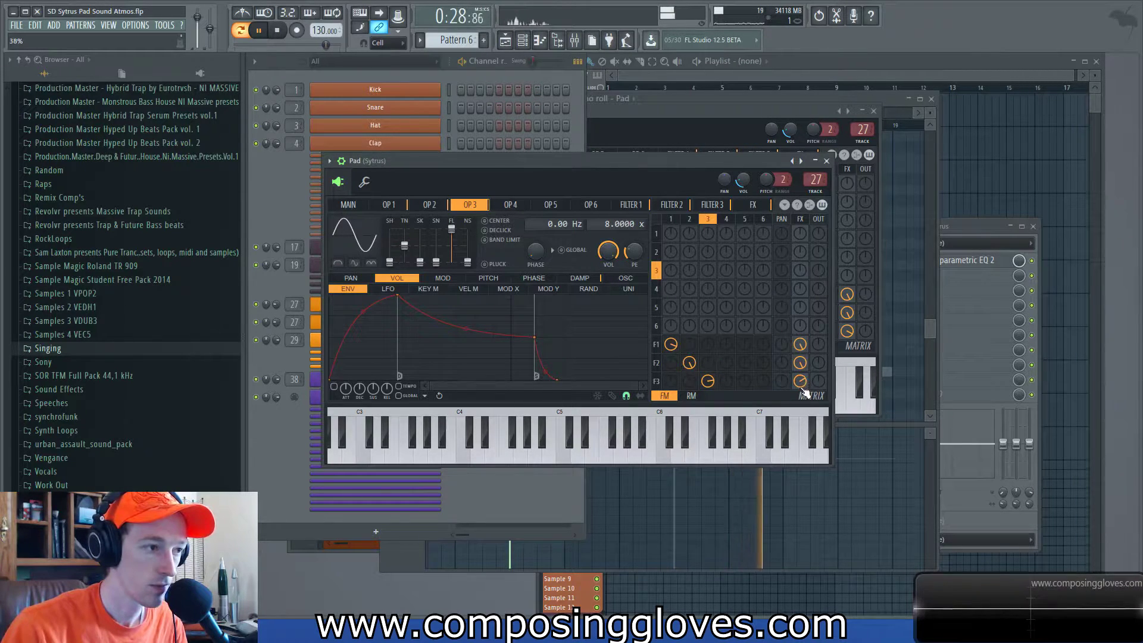
{"action": "key", "text": "space"}
Play the Pad's chord progression from bar 1 in the piano roll.
{"action": "left_click", "coordinate": [273, 183]}
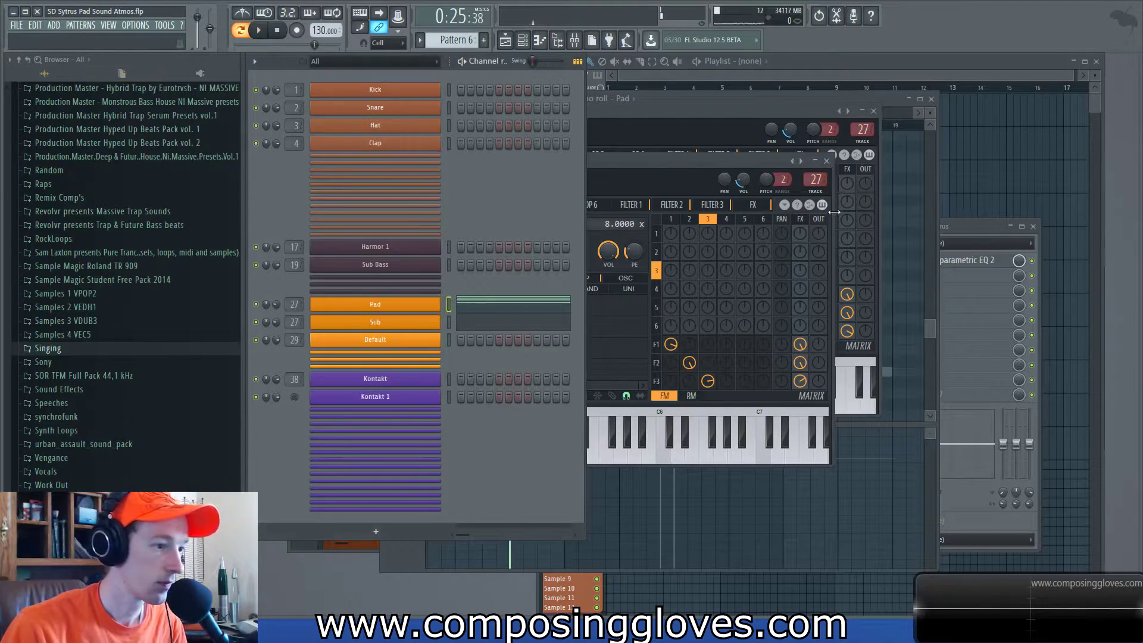
{"action": "left_click", "coordinate": [689, 110]}
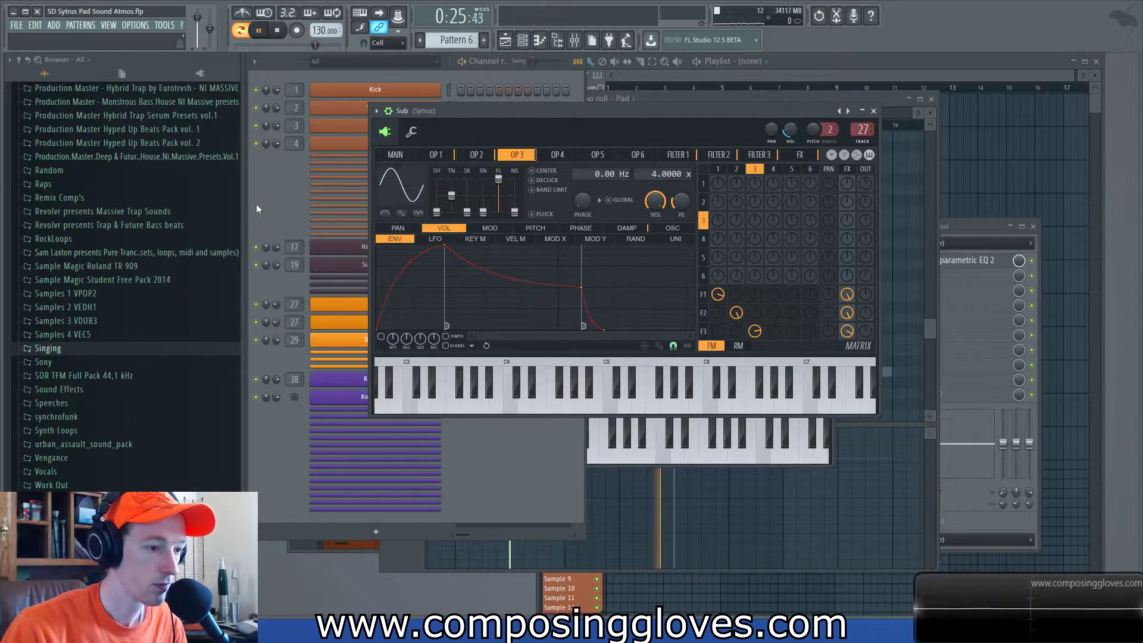
{"action": "left_click", "coordinate": [723, 96]}
{"action": "left_click_drag", "start_coordinate": [654, 114], "coordinate": [446, 113]}
{"action": "scroll", "coordinate": [474, 155], "scroll_direction": "up", "scroll_amount": 5}
{"action": "left_click", "coordinate": [430, 125]}
{"action": "key", "text": "space"}
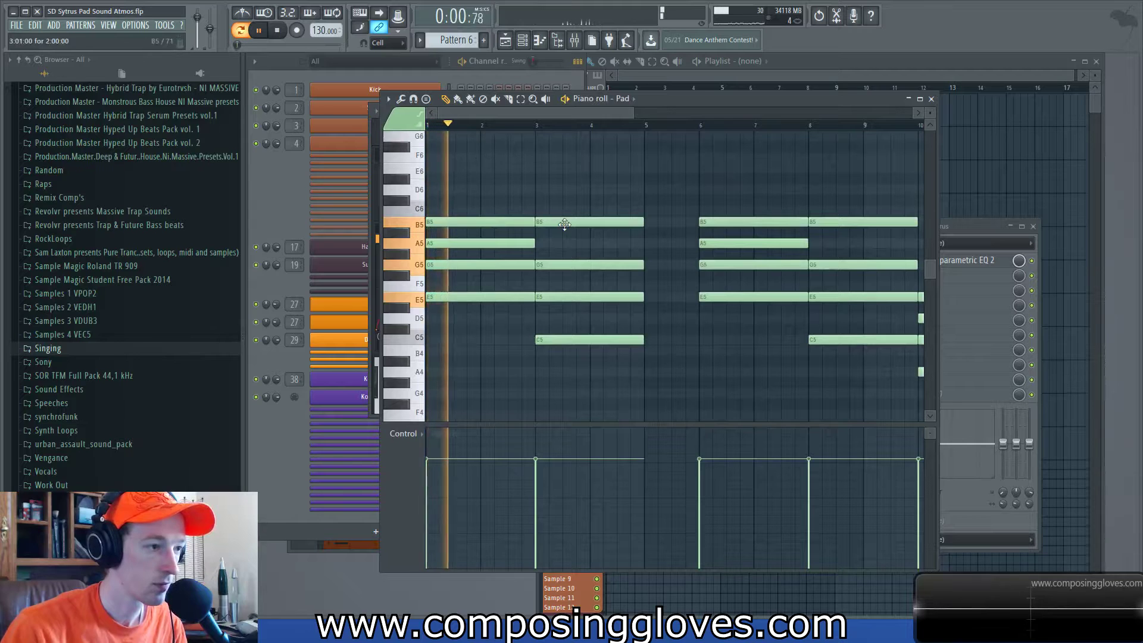
{"action": "key", "text": "space"}
Bring up the Sub channel's Sytrus and show its A2 note at bar 15 in the Sub piano roll.
{"action": "left_click", "coordinate": [298, 186]}
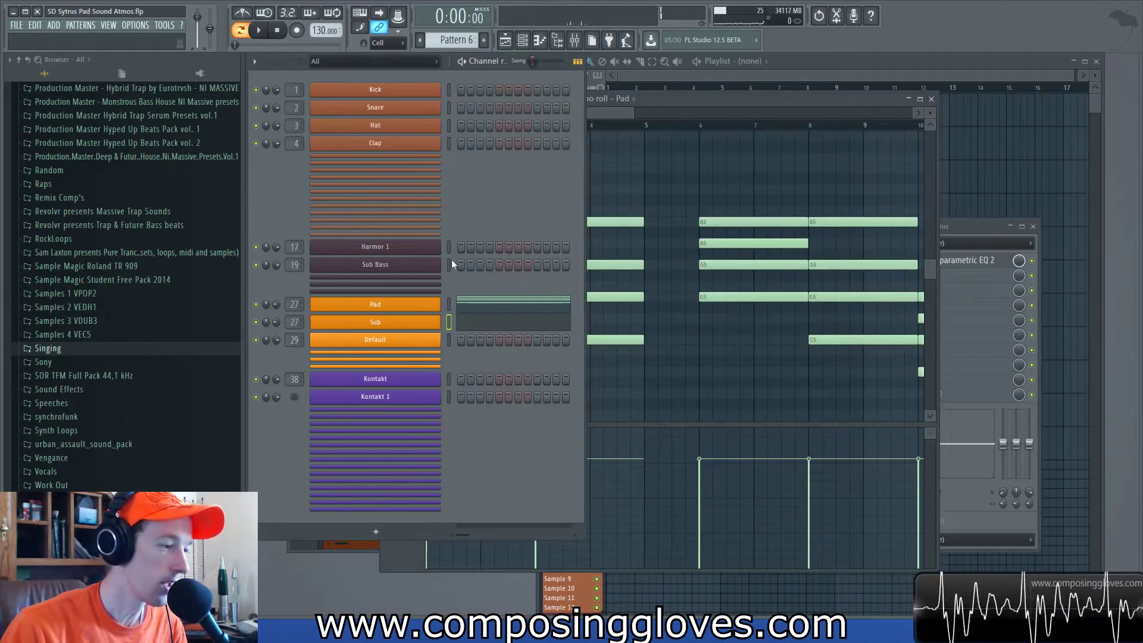
{"action": "left_click", "coordinate": [420, 326]}
{"action": "left_click_drag", "start_coordinate": [827, 111], "coordinate": [875, 122]}
{"action": "left_click", "coordinate": [849, 108]}
{"action": "scroll", "coordinate": [774, 296], "scroll_direction": "down", "scroll_amount": 3}
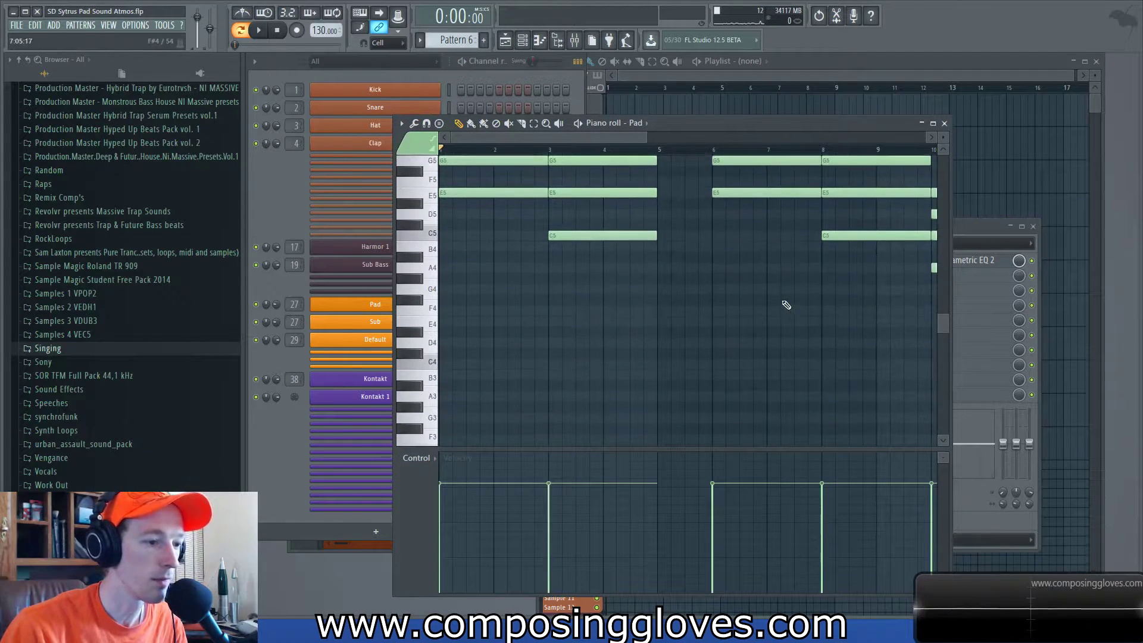
{"action": "scroll", "coordinate": [784, 303], "scroll_direction": "down", "scroll_amount": 2}
{"action": "left_click_drag", "start_coordinate": [783, 304], "coordinate": [653, 180]}
{"action": "scroll", "coordinate": [653, 180], "scroll_direction": "down", "scroll_amount": 2}
{"action": "scroll", "coordinate": [632, 247], "scroll_direction": "right", "scroll_amount": 2}
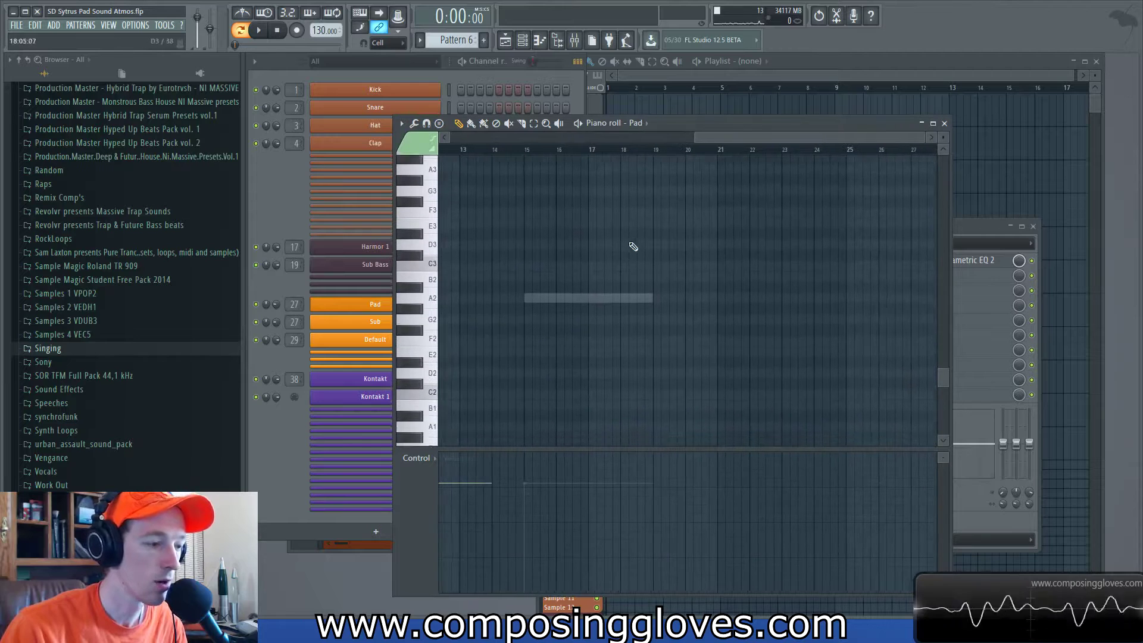
{"action": "left_click", "coordinate": [578, 291]}
Play the Sub's A2 note with its Sytrus open to judge the channel volume.
{"action": "left_click", "coordinate": [298, 219]}
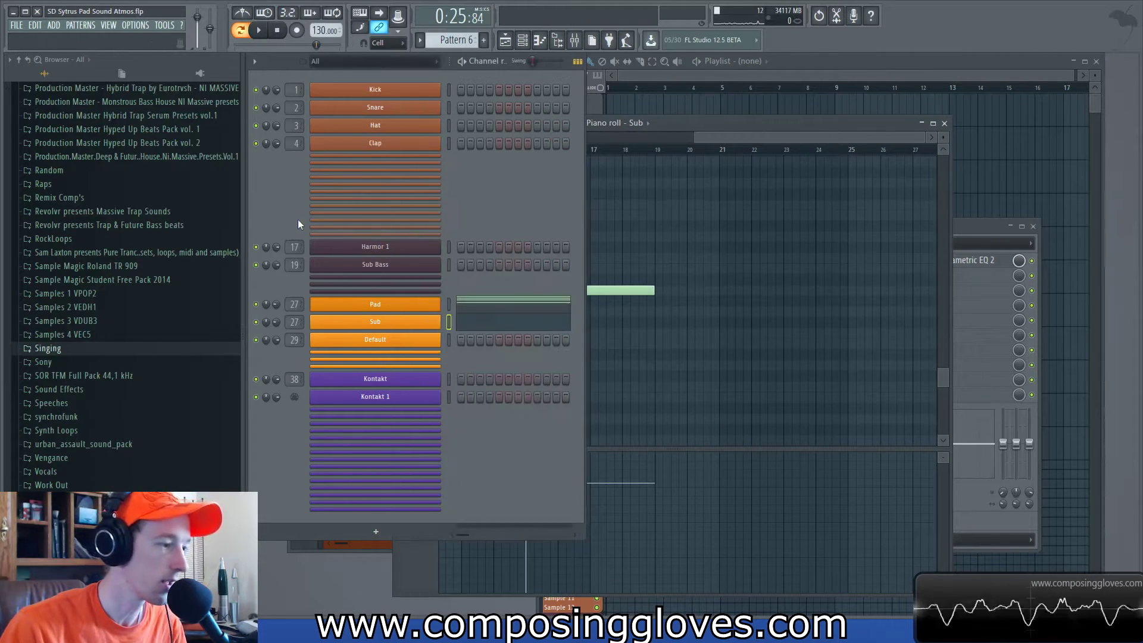
{"action": "left_click", "coordinate": [430, 322]}
{"action": "key", "text": "space"}
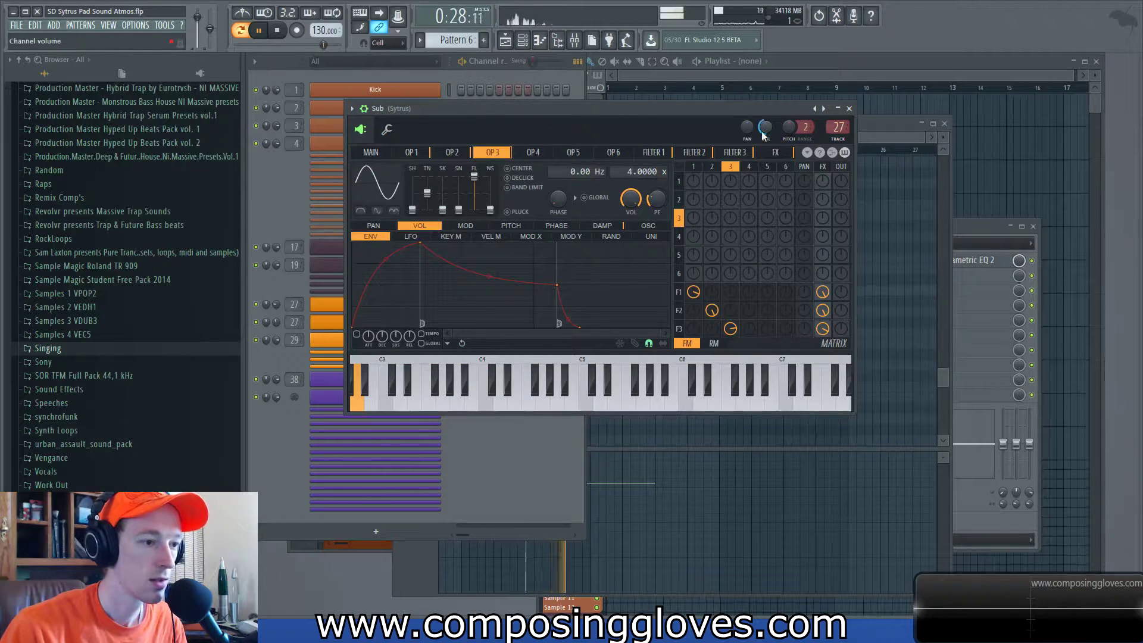
{"action": "key", "text": "space"}
Set the Pad channel's volume to about 41% and play the chord progression from the start.
{"action": "left_click", "coordinate": [297, 219]}
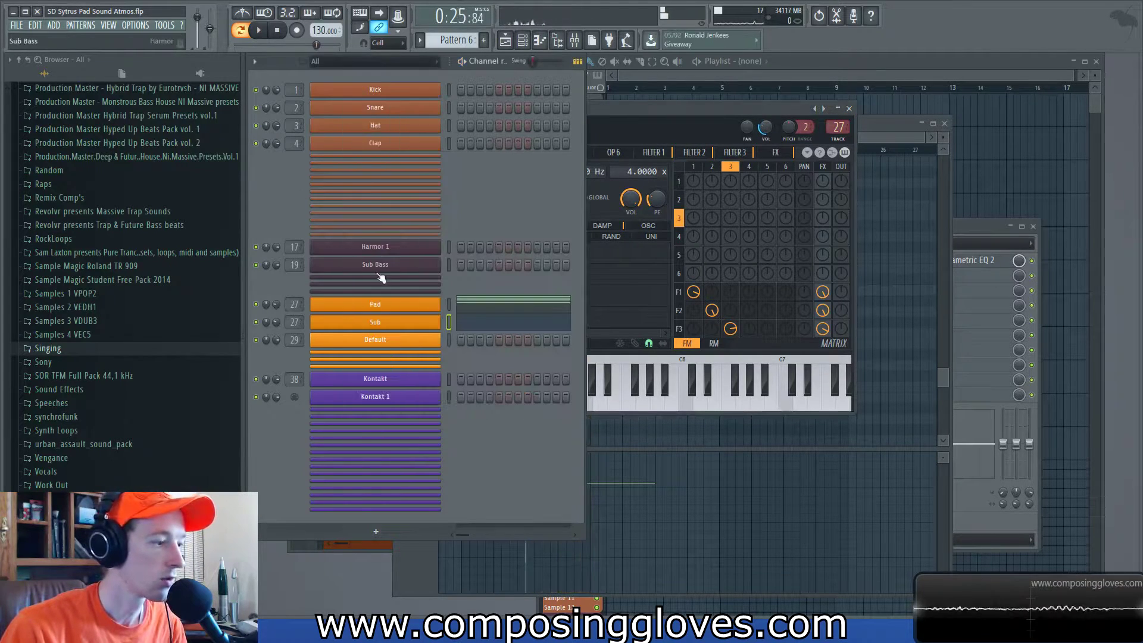
{"action": "left_click", "coordinate": [405, 306]}
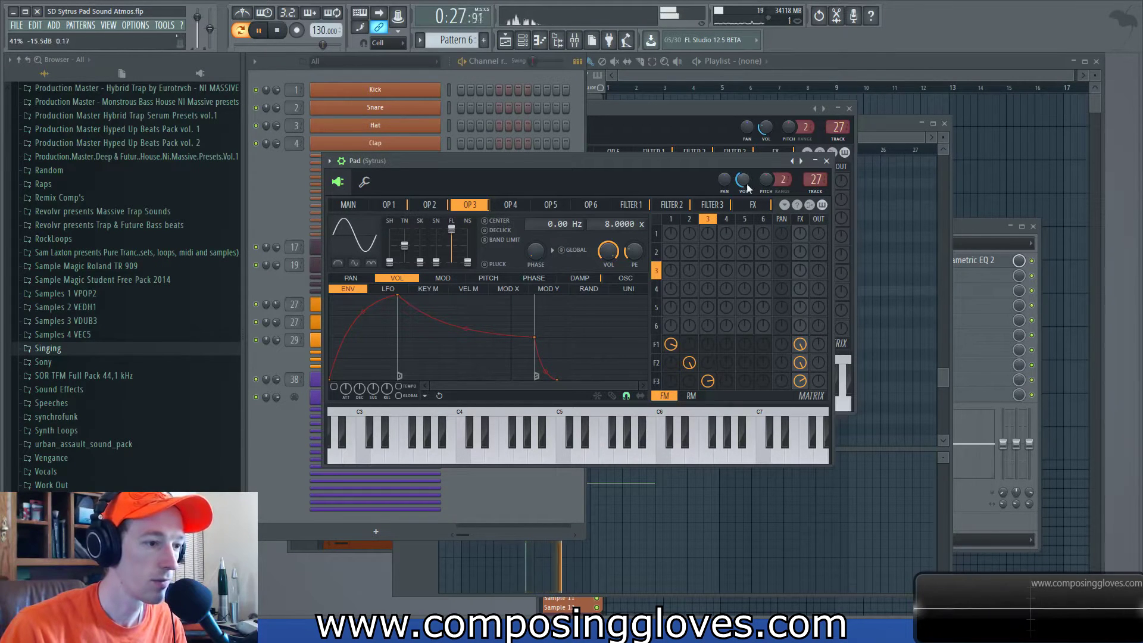
{"action": "left_click", "coordinate": [869, 116]}
{"action": "left_click_drag", "start_coordinate": [670, 154], "coordinate": [37, 204]}
{"action": "key", "text": "space"}
{"action": "left_click", "coordinate": [279, 219]}
{"action": "left_click", "coordinate": [419, 306]}
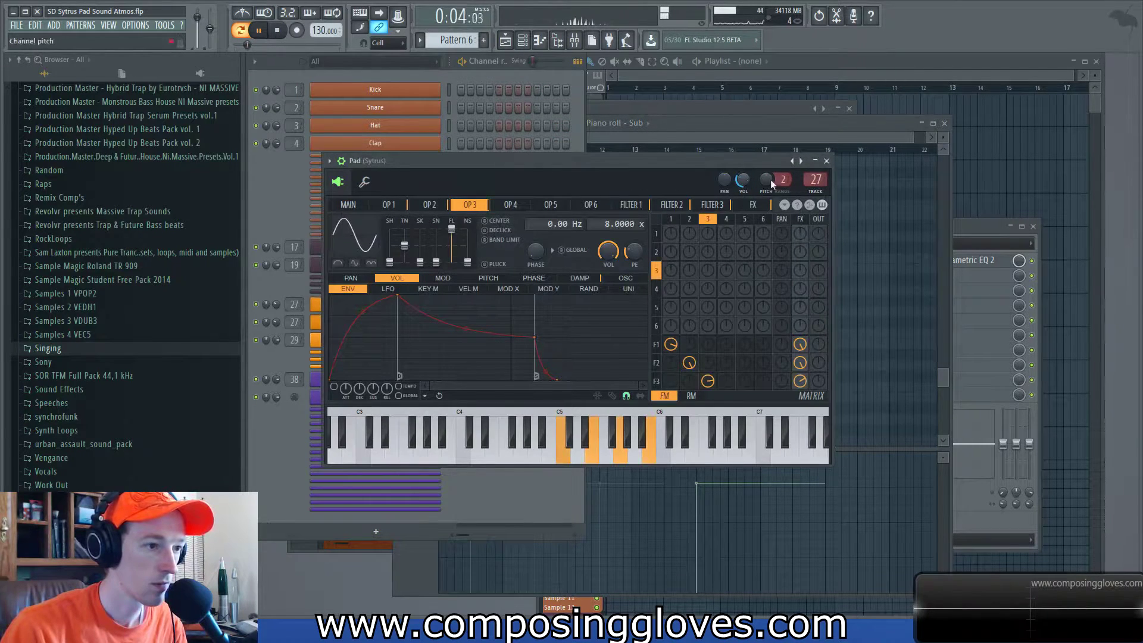
{"action": "key", "text": "space"}
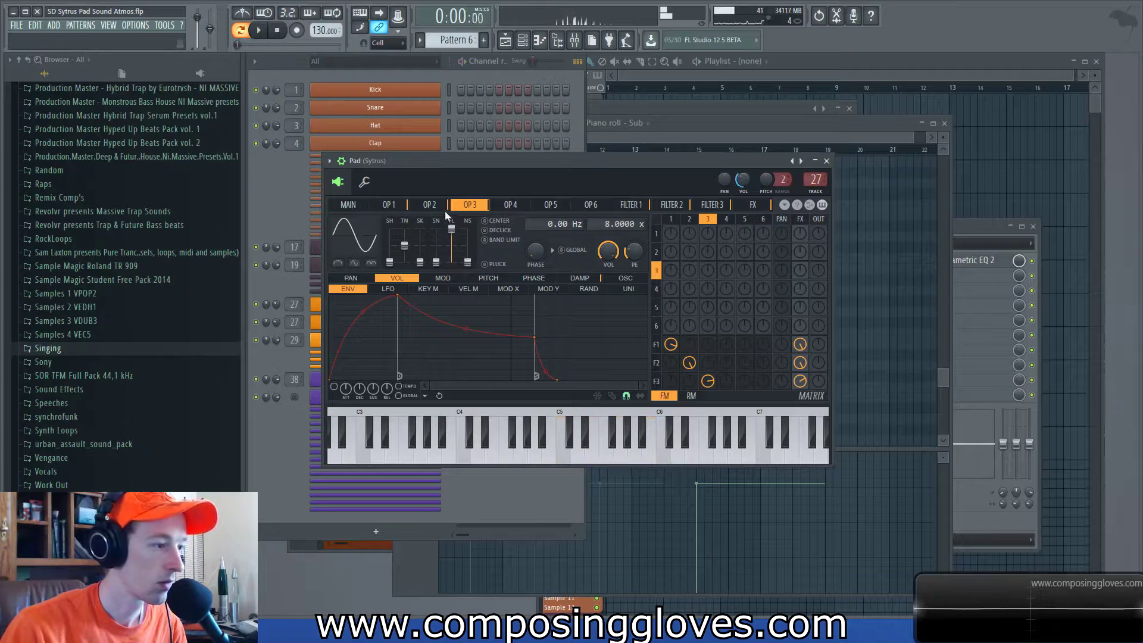
Go through the Pad's operators 1 to 3, enable Declick on operator 3, and replay the chords.
{"action": "left_click", "coordinate": [434, 205]}
{"action": "left_click", "coordinate": [394, 207]}
{"action": "left_click", "coordinate": [424, 207]}
{"action": "left_click", "coordinate": [398, 207]}
{"action": "left_click", "coordinate": [426, 206]}
{"action": "left_click", "coordinate": [469, 204]}
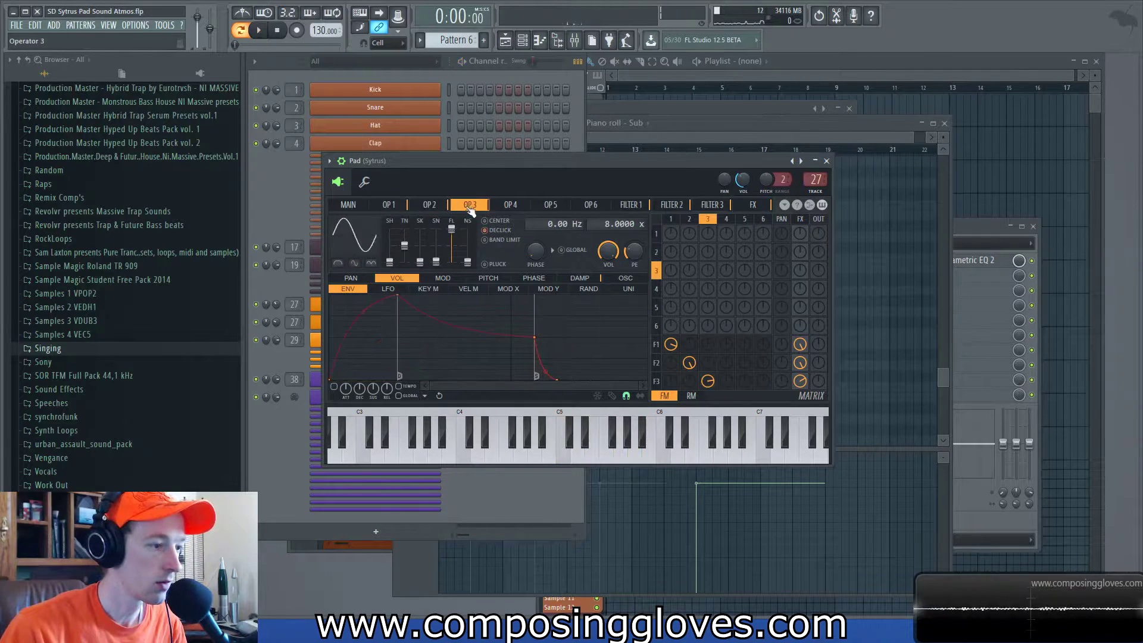
{"action": "key", "text": "space"}
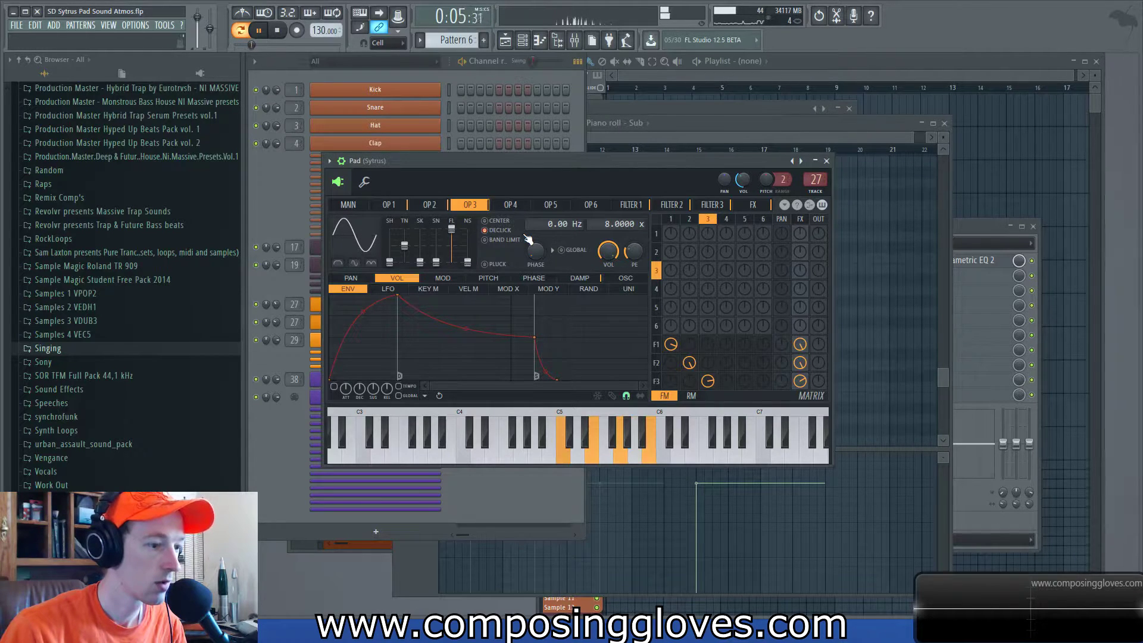
{"action": "key", "text": "space"}
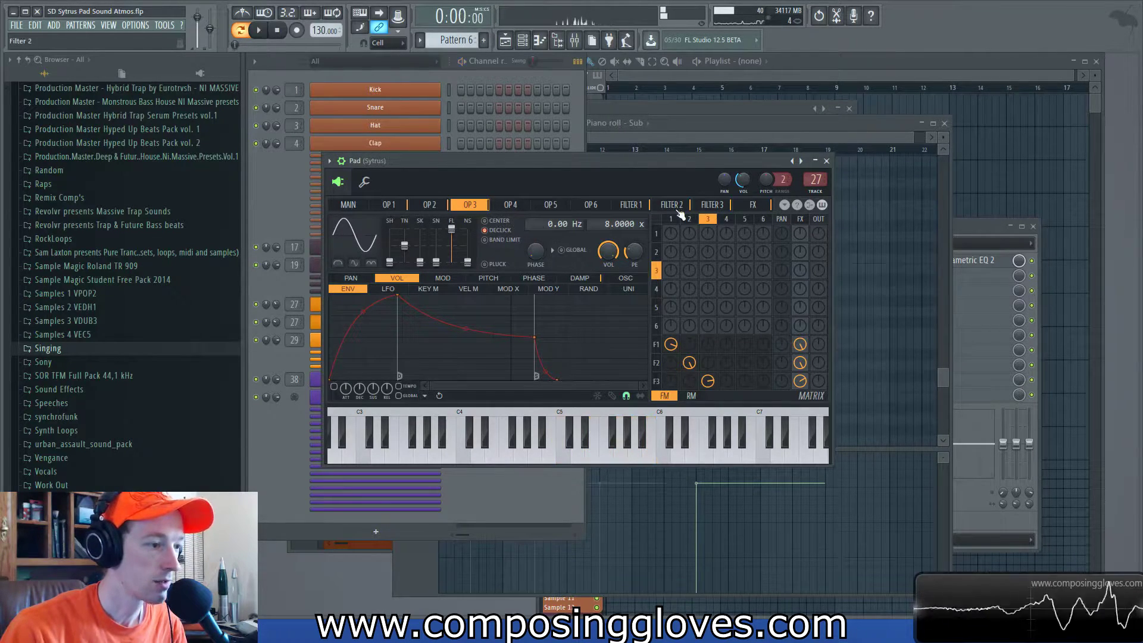
In the Sytrus track's Fruity parametric EQ 2, lower the mid and upper peaks and move the high shelf to about 6162 Hz, auditioning the chords.
{"action": "left_click", "coordinate": [826, 161]}
{"action": "left_click", "coordinate": [773, 125]}
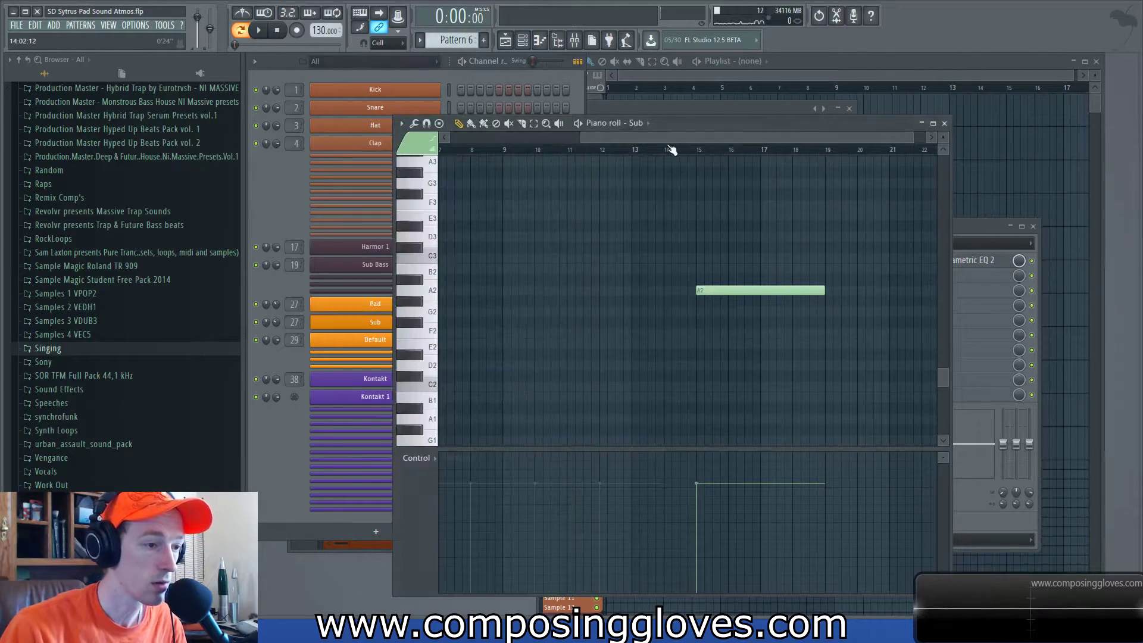
{"action": "left_click", "coordinate": [386, 305]}
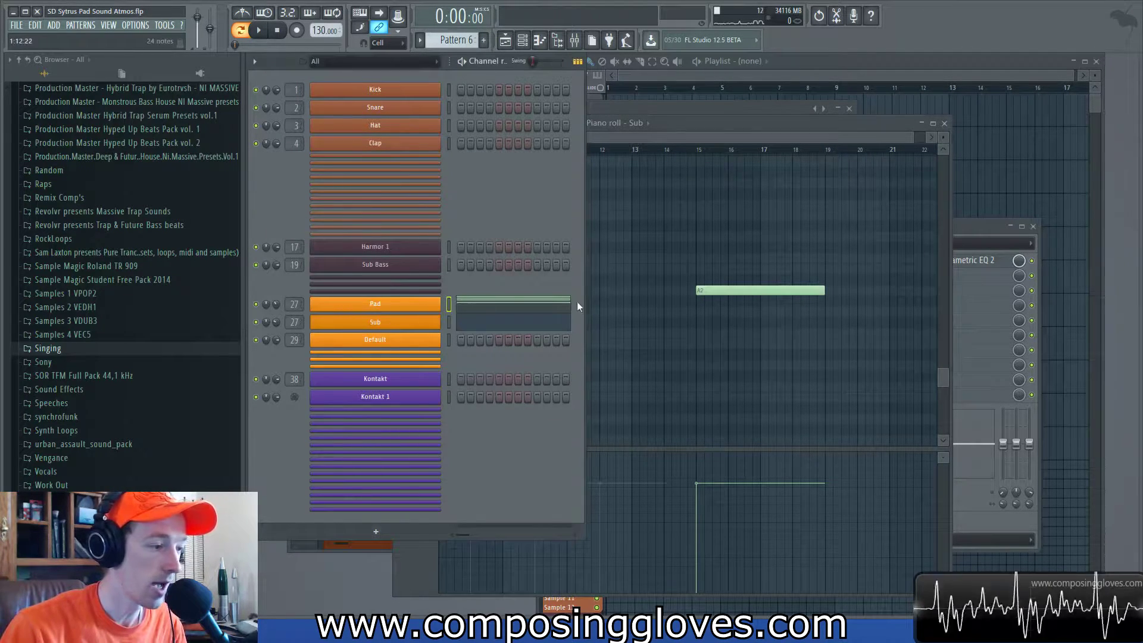
{"action": "left_click", "coordinate": [974, 260]}
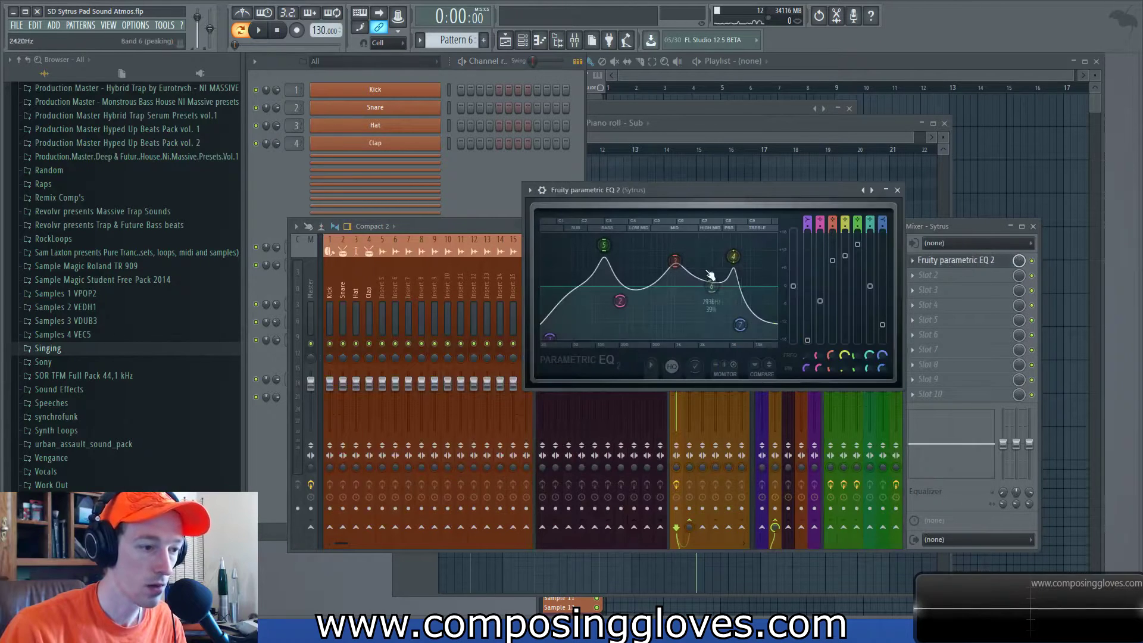
{"action": "left_click_drag", "start_coordinate": [734, 257], "coordinate": [682, 312]}
{"action": "left_click_drag", "start_coordinate": [695, 279], "coordinate": [741, 329]}
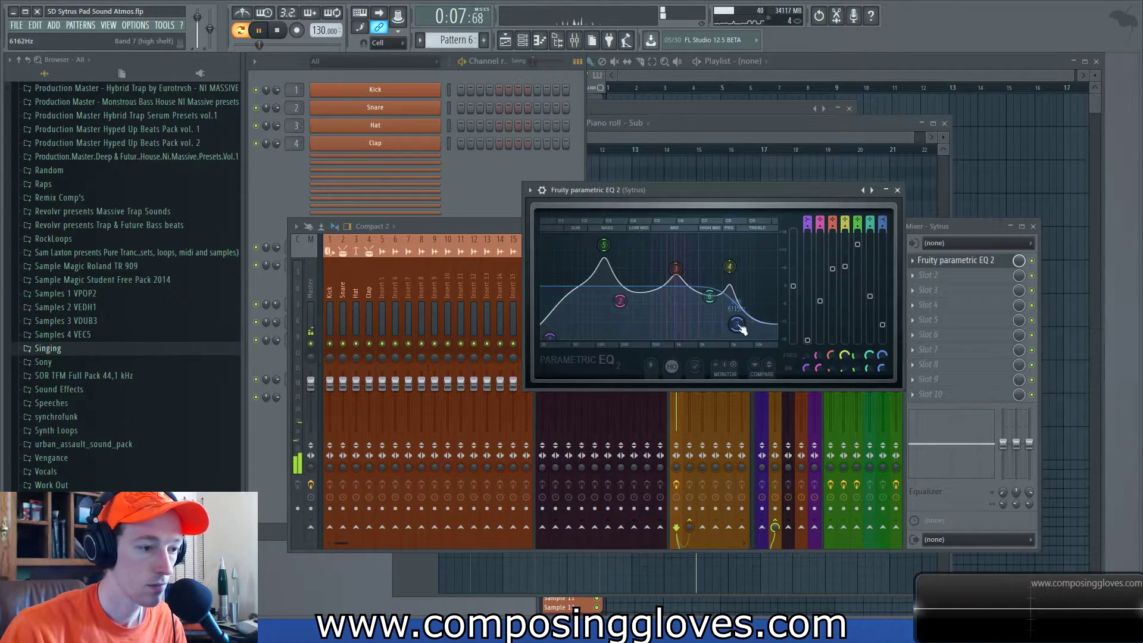
{"action": "key", "text": "space"}
{"action": "key", "text": "space"}
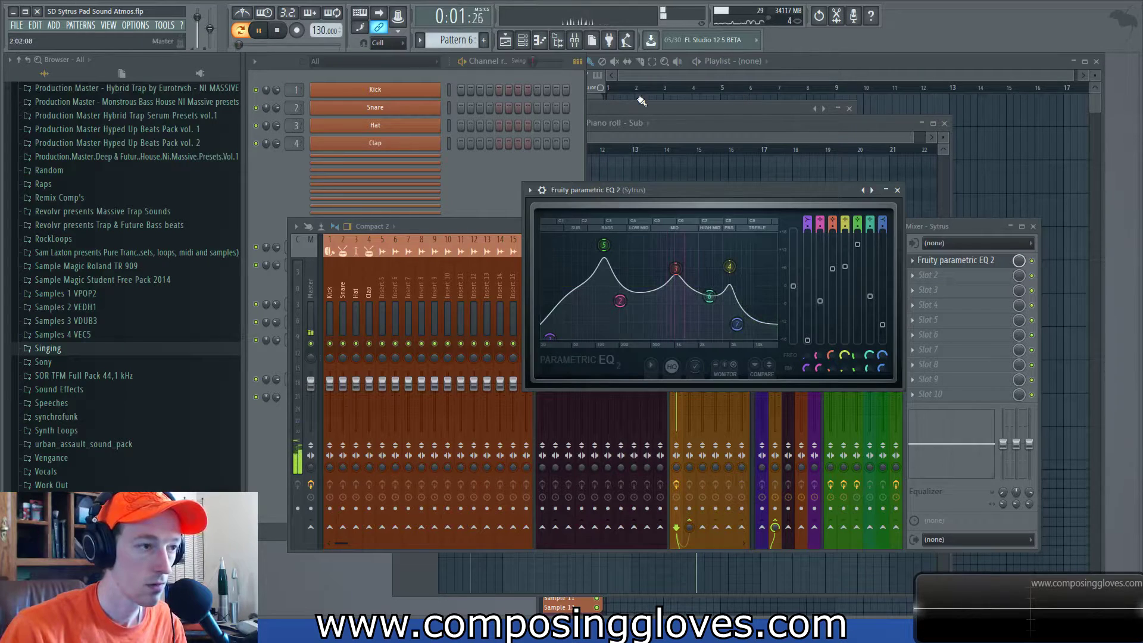
{"action": "left_click", "coordinate": [898, 190]}
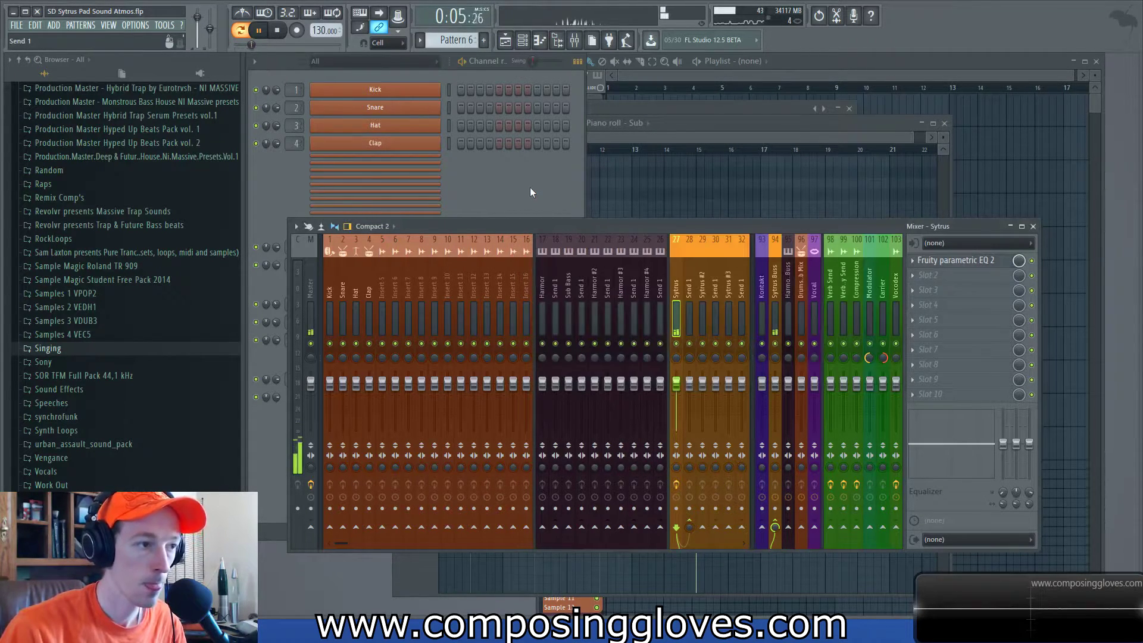
Add the RC 48 reverb after the EQ with the Large preset Giant Hall and a 24% dry/wet mix, and return to the piano roll.
{"action": "left_click", "coordinate": [942, 278]}
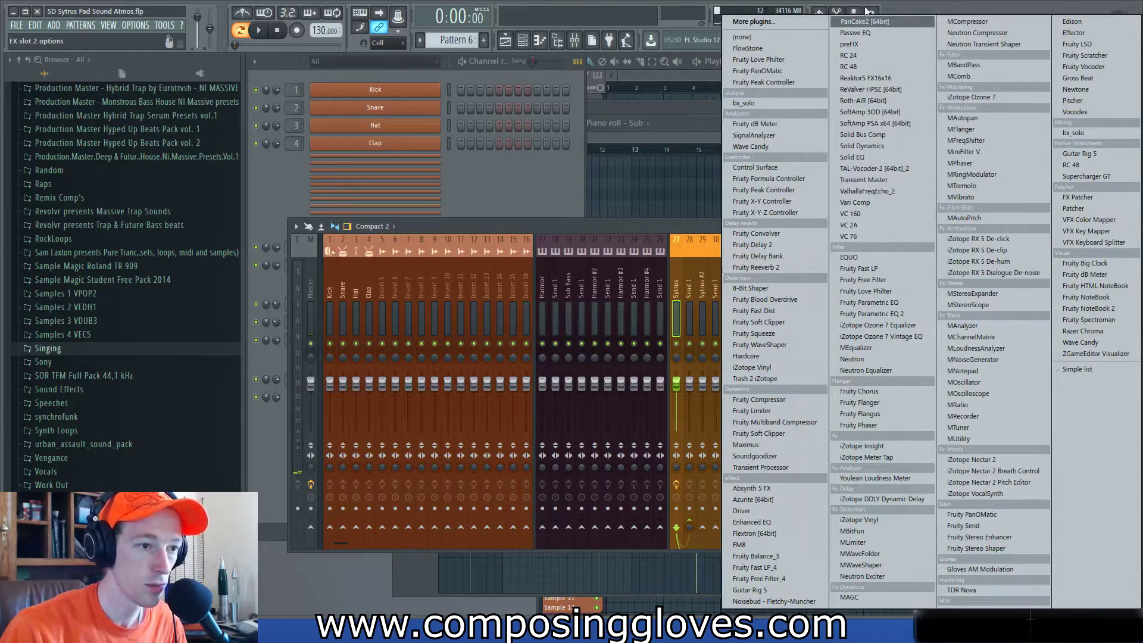
{"action": "left_click", "coordinate": [876, 64]}
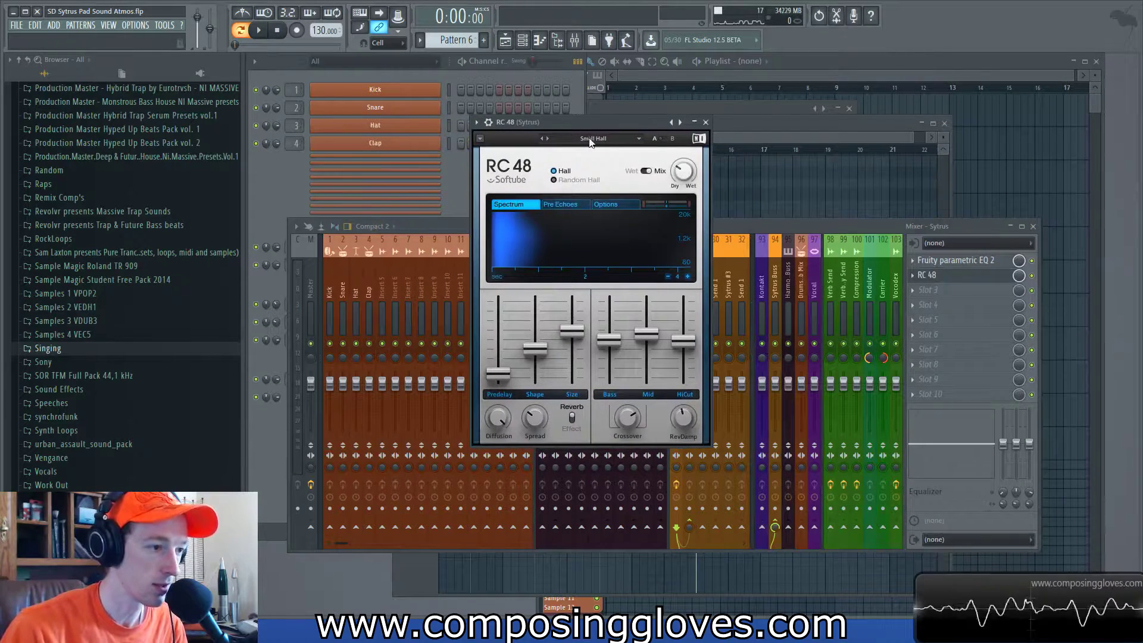
{"action": "left_click", "coordinate": [593, 138]}
{"action": "mouse_move", "coordinate": [591, 216]}
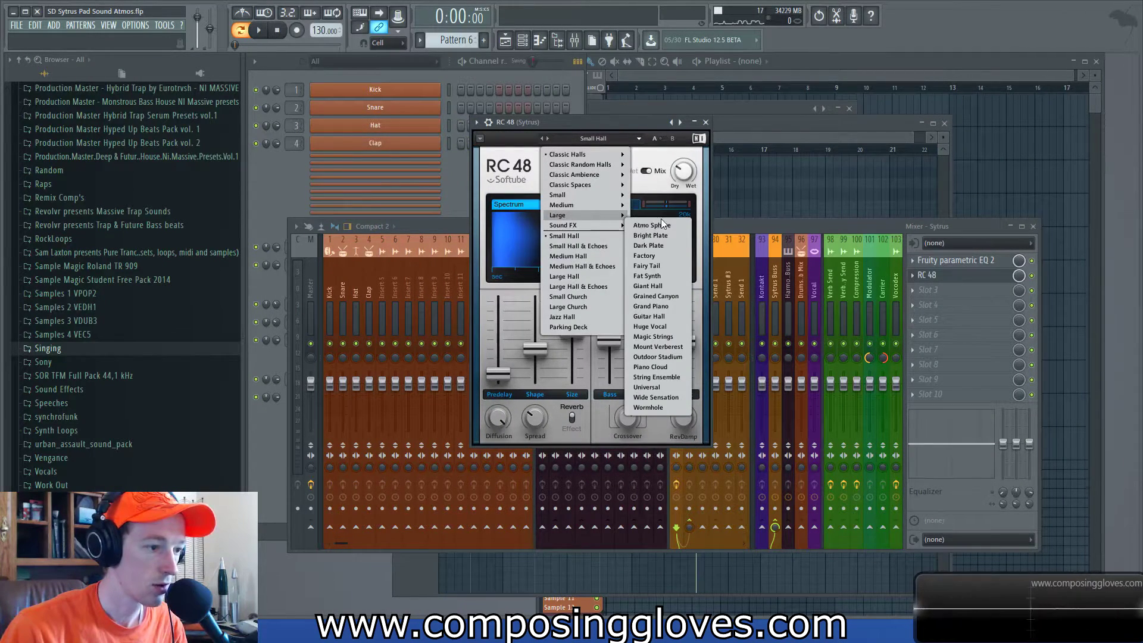
{"action": "left_click", "coordinate": [669, 285]}
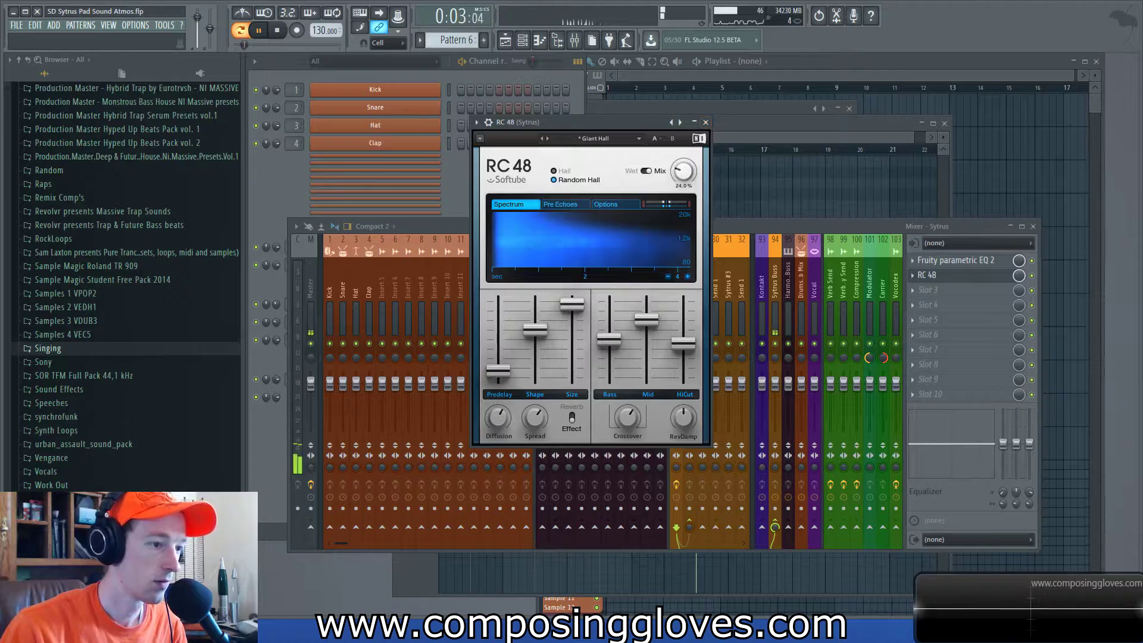
{"action": "left_click", "coordinate": [706, 123]}
{"action": "key", "text": "F7"}
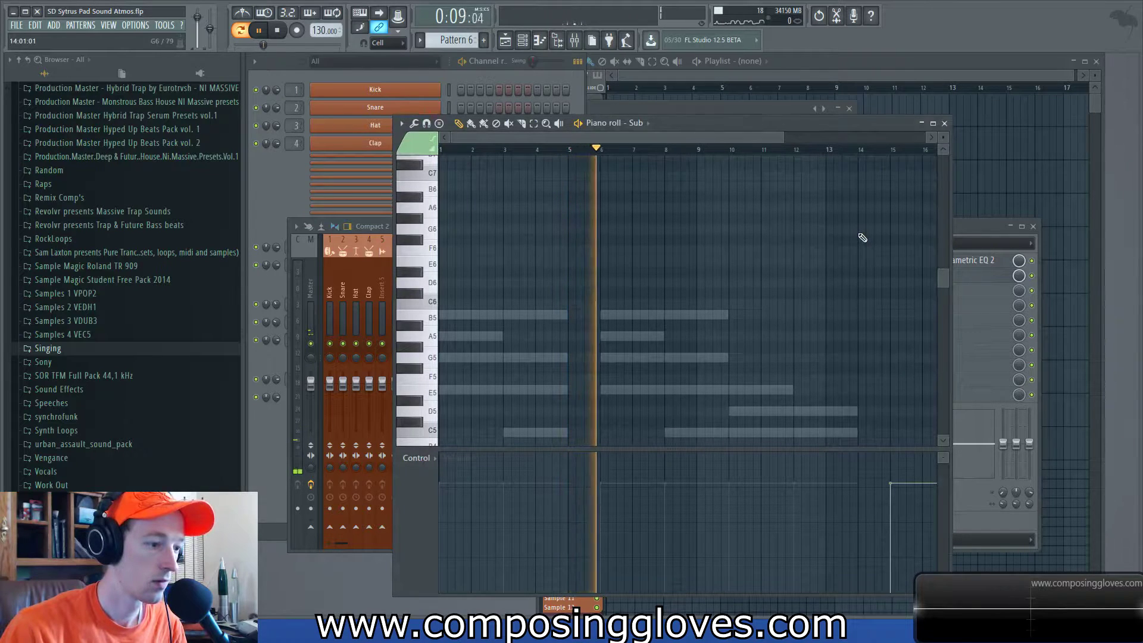
Open the Pad, compare the volume envelopes of operators 1 to 3, and audition the chords.
{"action": "key", "text": "space"}
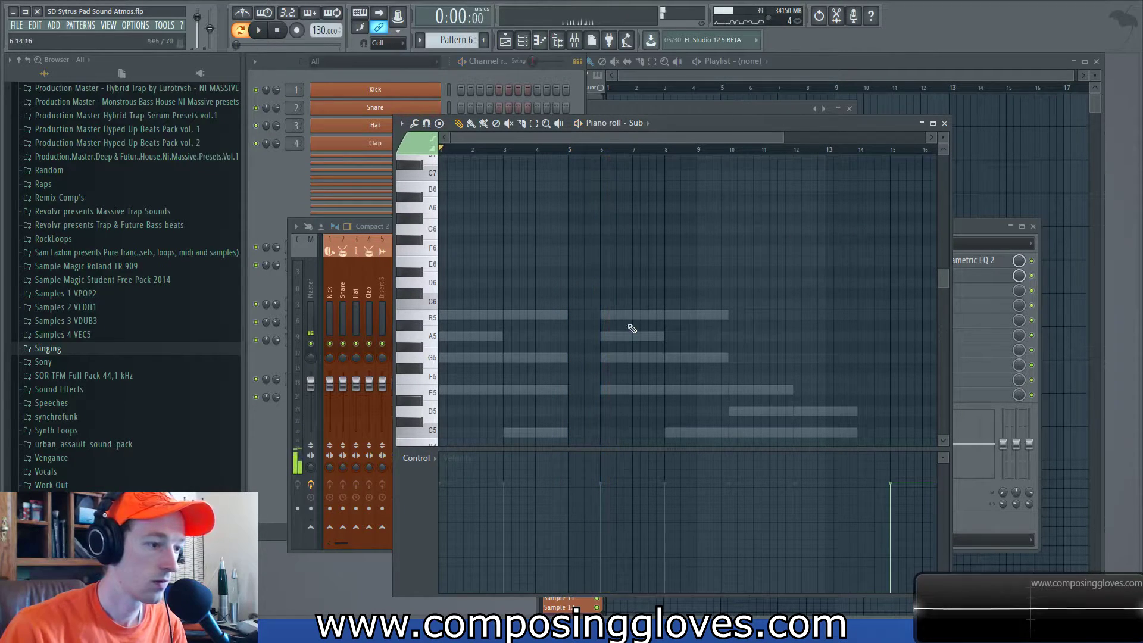
{"action": "left_click", "coordinate": [295, 178]}
{"action": "left_click", "coordinate": [401, 319]}
{"action": "left_click", "coordinate": [389, 205]}
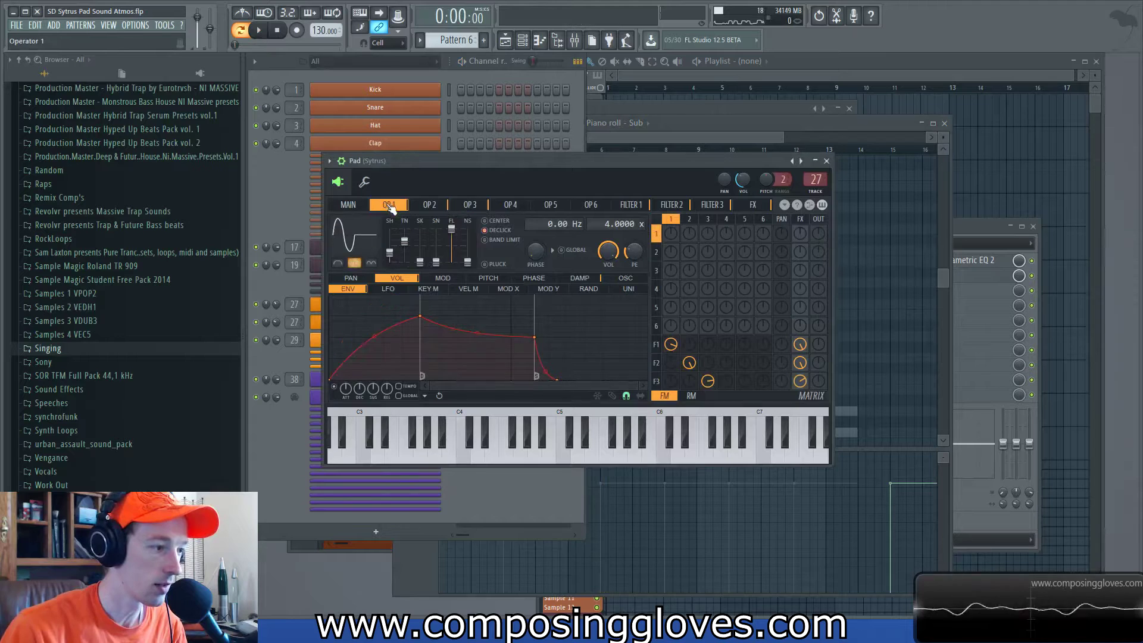
{"action": "left_click", "coordinate": [429, 205]}
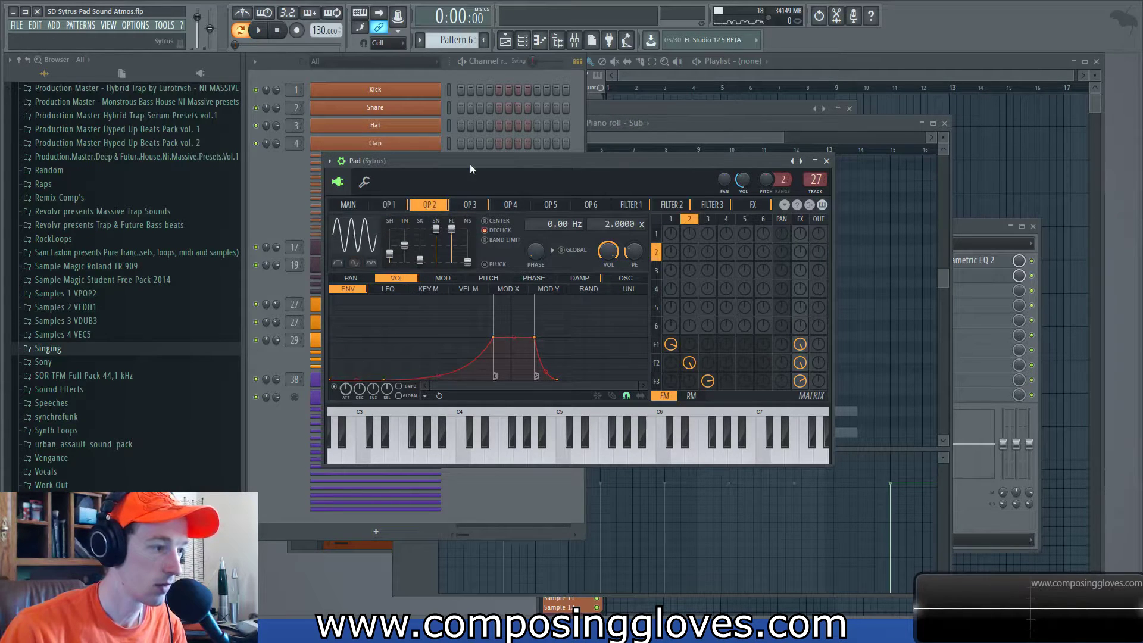
{"action": "left_click", "coordinate": [470, 205]}
{"action": "left_click", "coordinate": [389, 205]}
{"action": "key", "text": "space"}
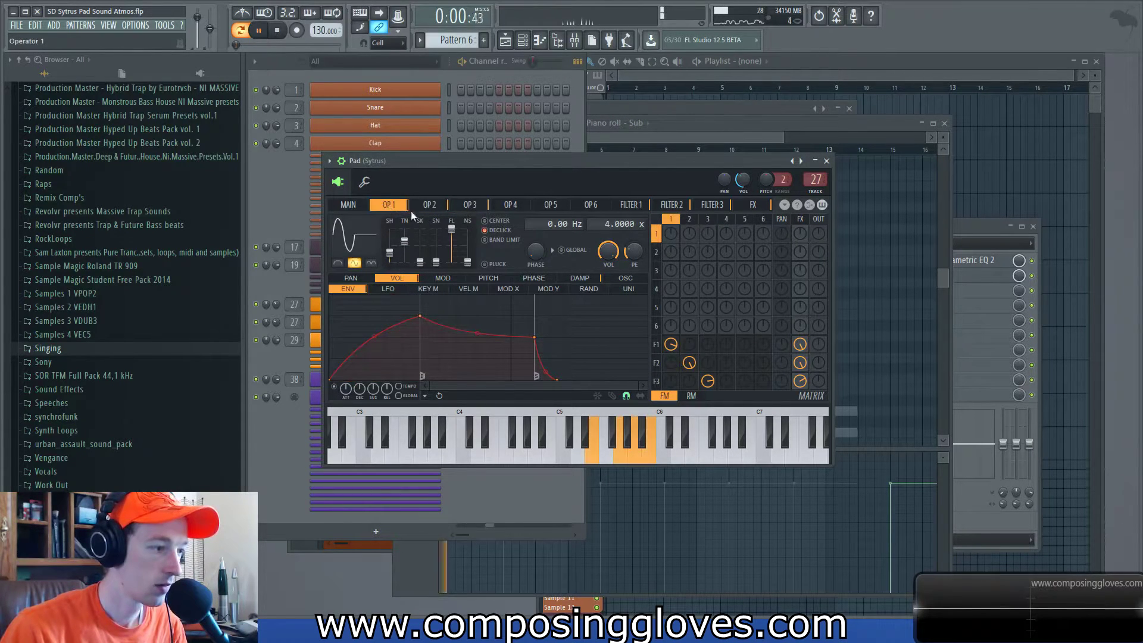
{"action": "key", "text": "space"}
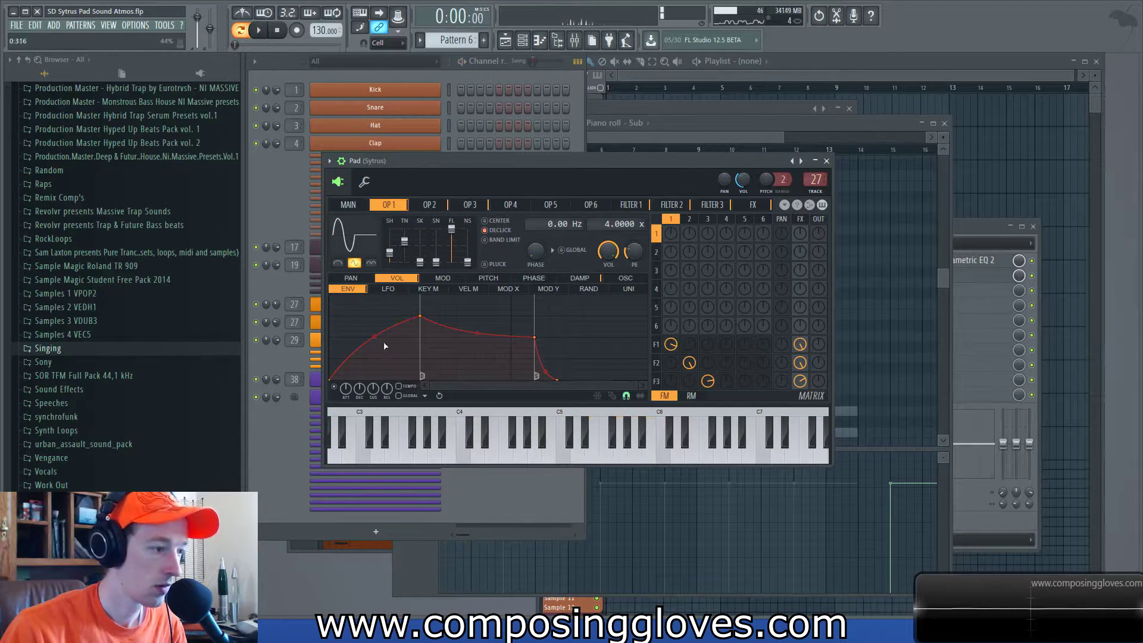
Bend the attack curve of operator 1's volume envelope downward for a slower rise and audition the chords.
{"action": "left_click_drag", "start_coordinate": [374, 337], "coordinate": [374, 360]}
{"action": "key", "text": "space"}
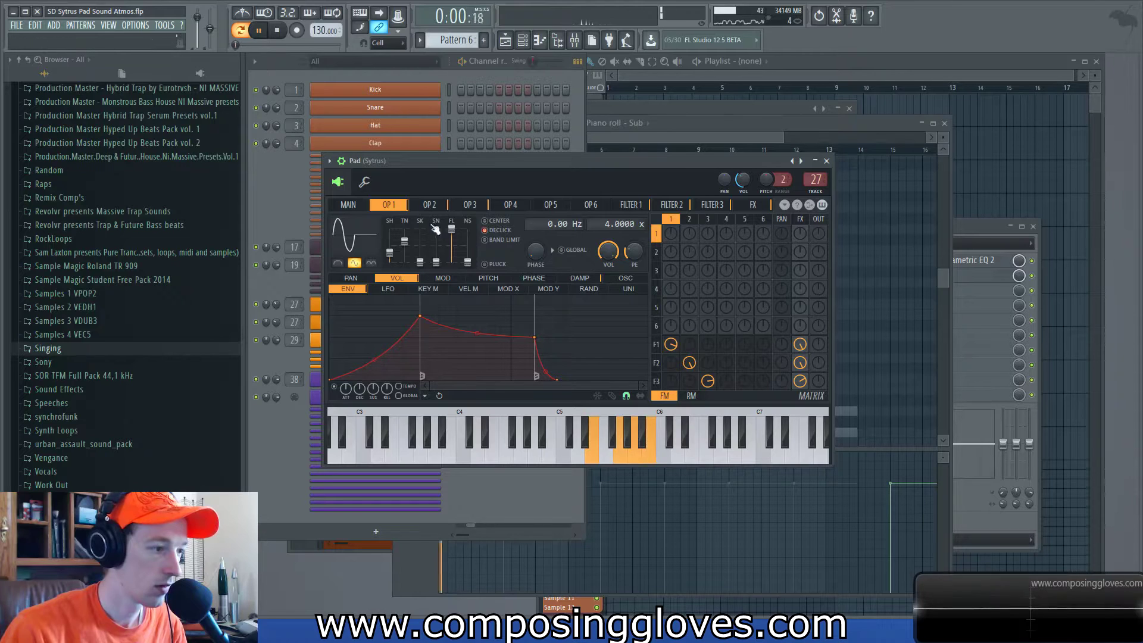
{"action": "key", "text": "space"}
Turn off the Filter 1 and Filter 2 sends to FX, open Filter 3's volume envelope, and replay the chords.
{"action": "left_click", "coordinate": [439, 209]}
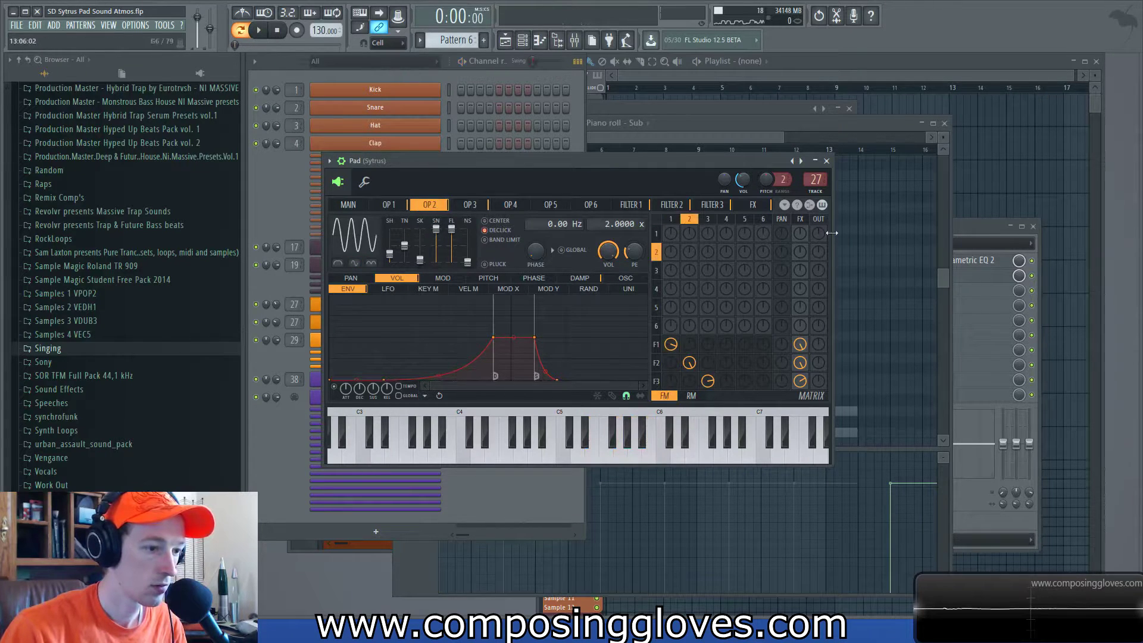
{"action": "key", "text": "space"}
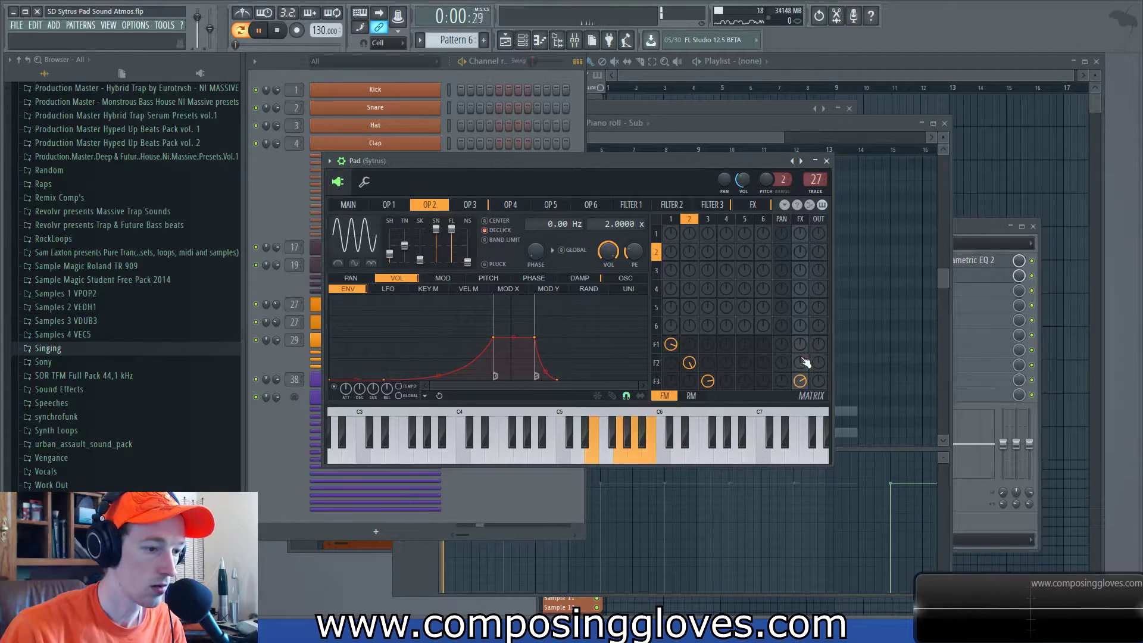
{"action": "key", "text": "space"}
{"action": "left_click", "coordinate": [659, 382]}
{"action": "key", "text": "space"}
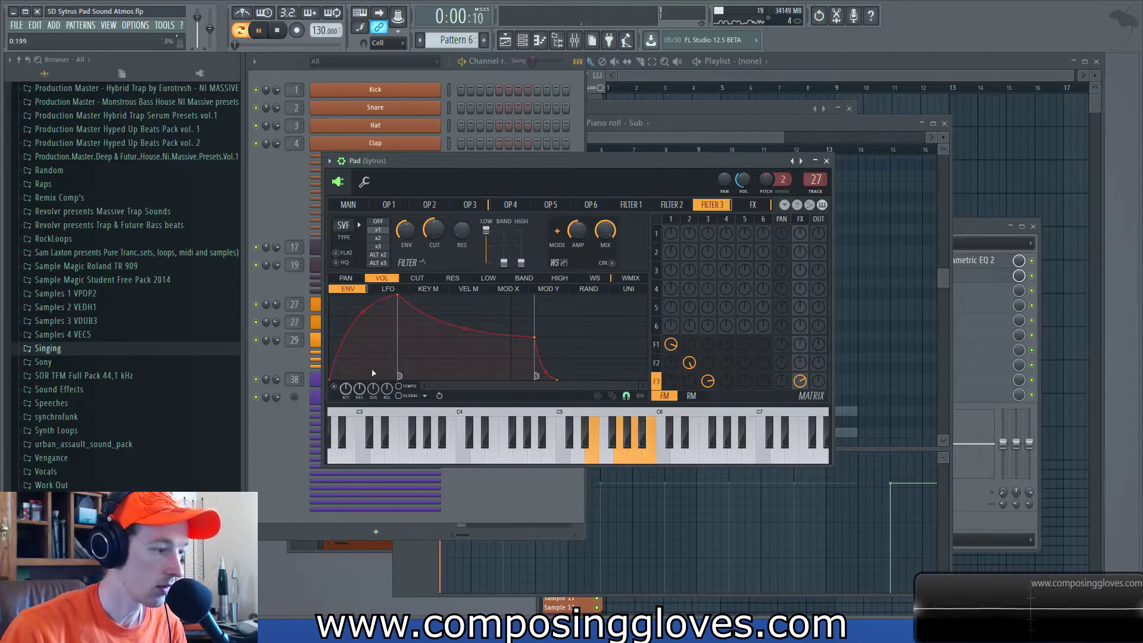
Reshape Filter 3's volume envelope with its decay point at about 0:800 and 50% and a concave attack, auditioning the changes.
{"action": "left_click_drag", "start_coordinate": [397, 296], "coordinate": [493, 305]}
{"action": "left_click_drag", "start_coordinate": [445, 337], "coordinate": [416, 357]}
{"action": "key", "text": "space"}
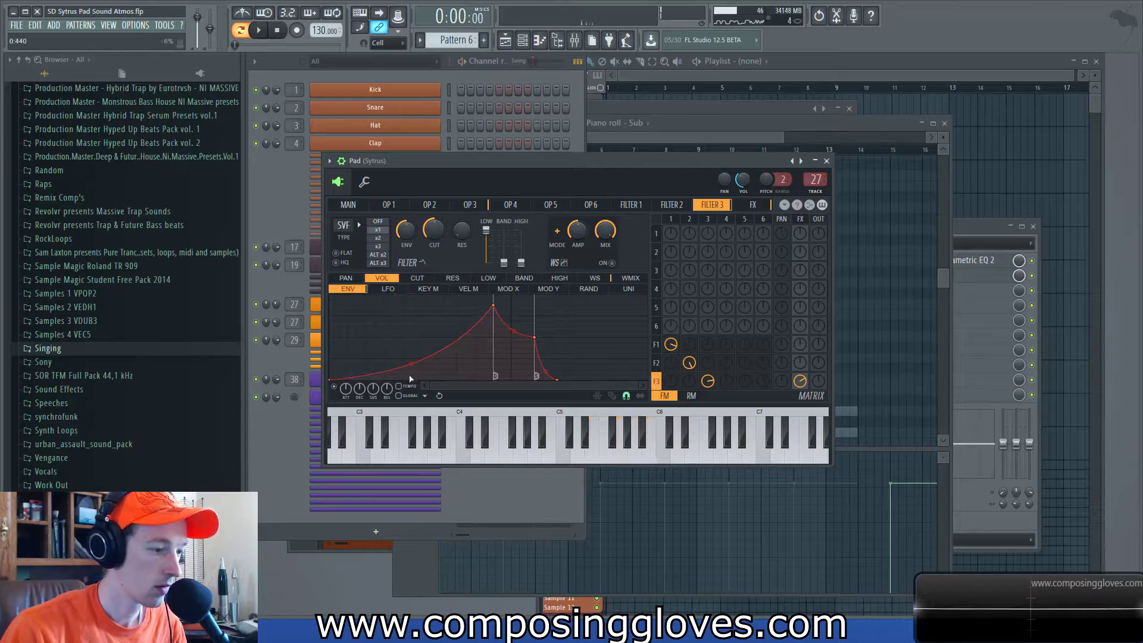
{"action": "left_click_drag", "start_coordinate": [499, 309], "coordinate": [485, 337]}
{"action": "key", "text": "space"}
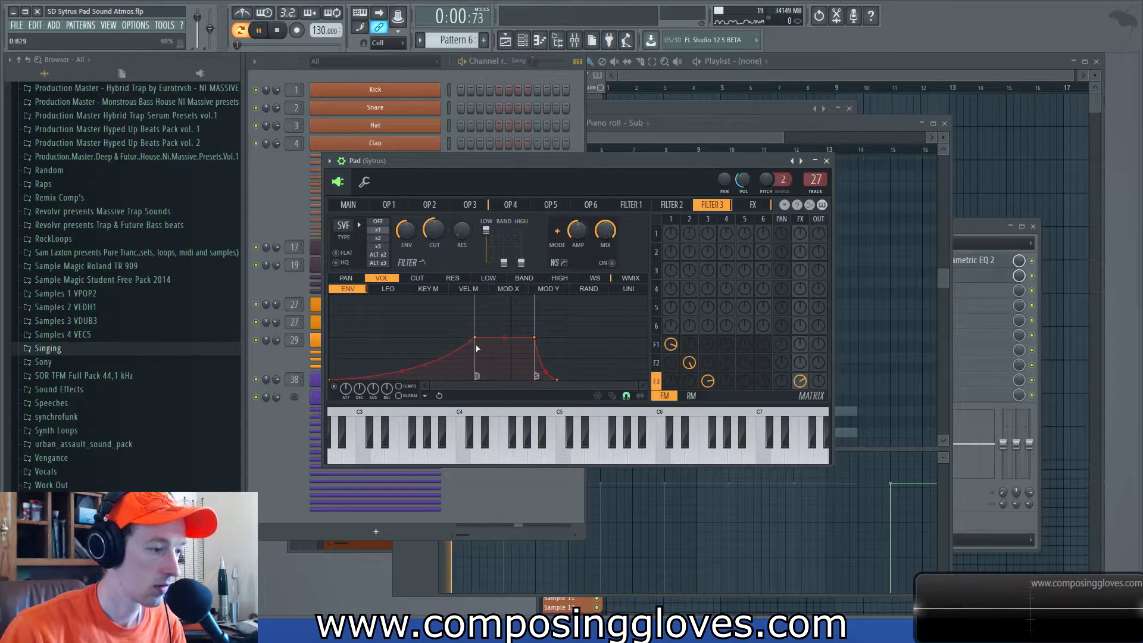
{"action": "key", "text": "space"}
{"action": "left_click_drag", "start_coordinate": [407, 373], "coordinate": [408, 366]}
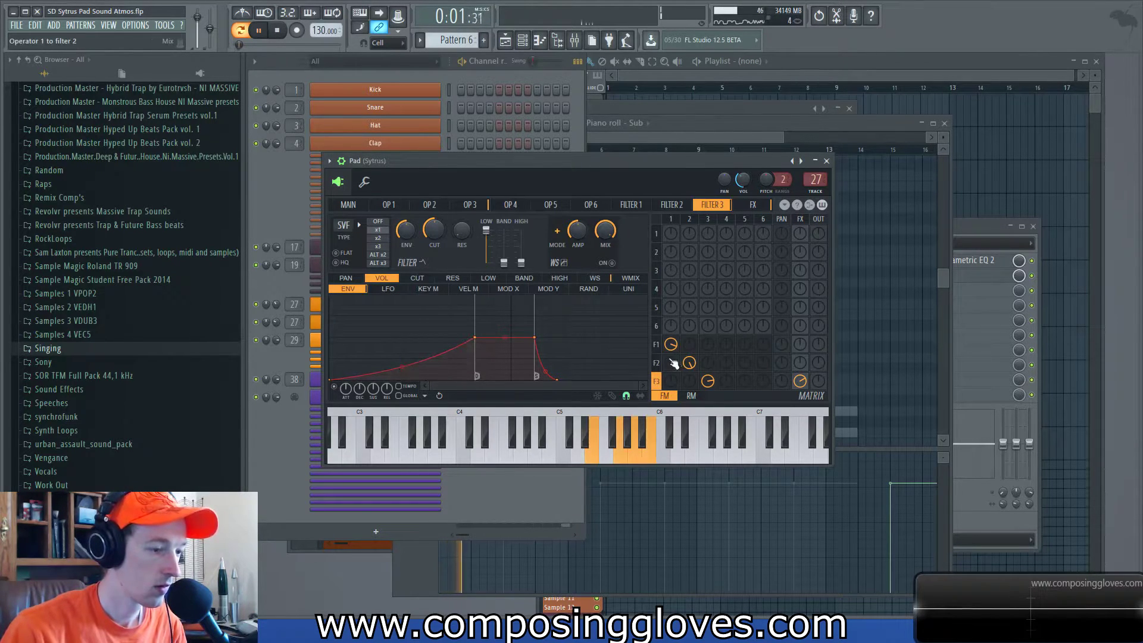
Restore the Filter 1 and Filter 2 sends to FX and straighten the attack of Filter 3's volume envelope during playback.
{"action": "key", "text": "space"}
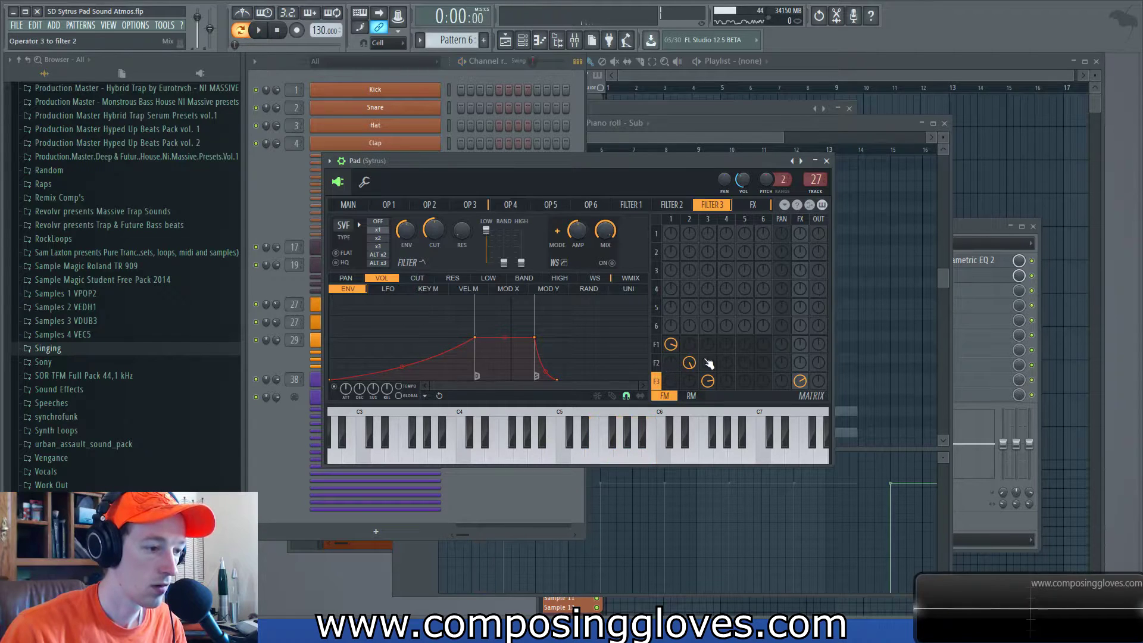
{"action": "key", "text": "space"}
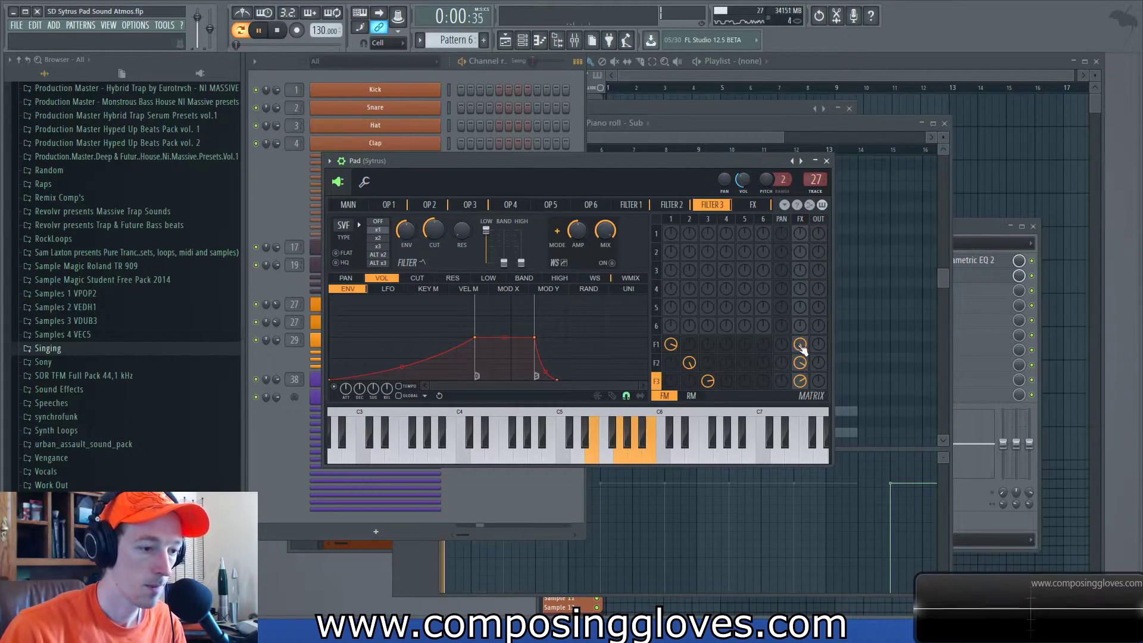
{"action": "left_click_drag", "start_coordinate": [402, 367], "coordinate": [401, 360]}
Add a slightly raised point at 1:000 in Filter 3's volume envelope, make the preceding point the loop start, and close the Pad.
{"action": "right_click", "coordinate": [511, 321]}
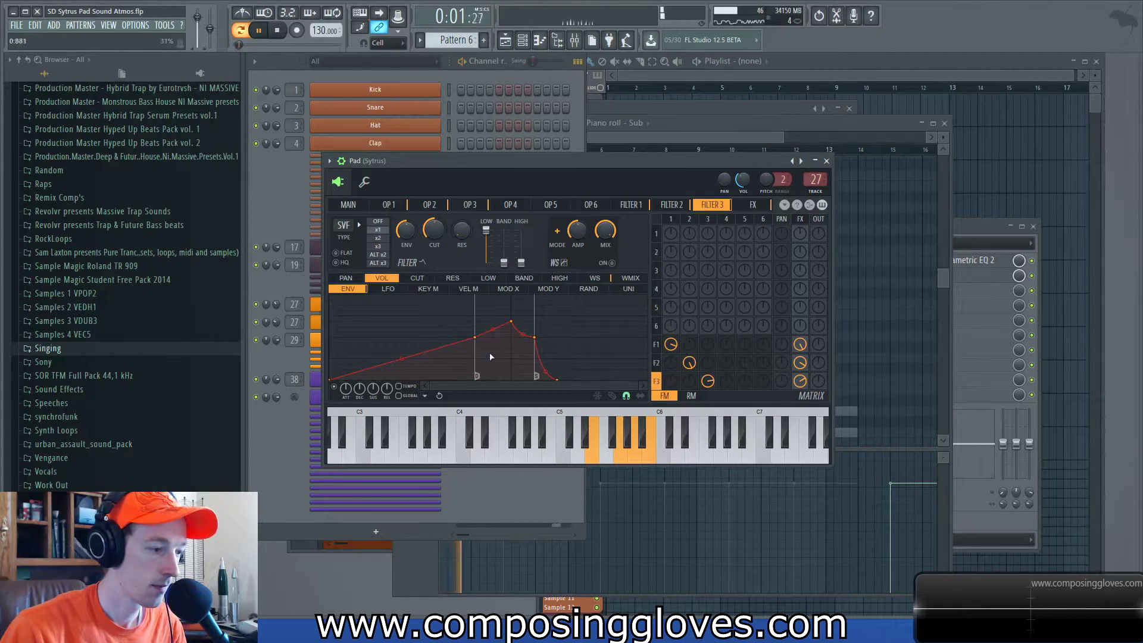
{"action": "right_click", "coordinate": [477, 340]}
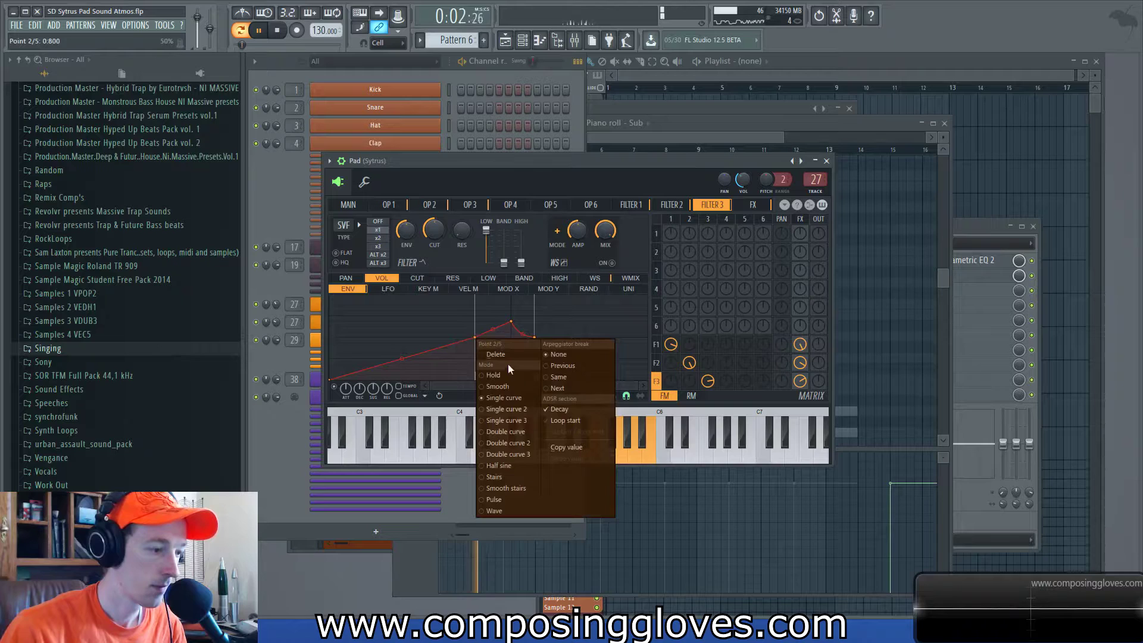
{"action": "left_click", "coordinate": [581, 420]}
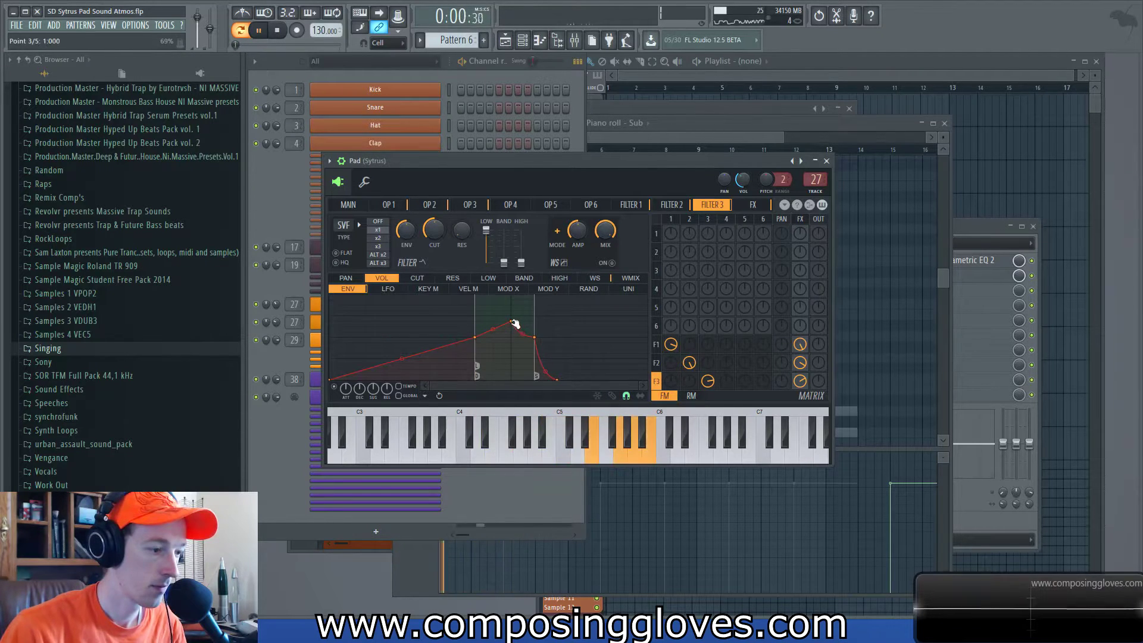
{"action": "left_click_drag", "start_coordinate": [513, 323], "coordinate": [513, 328]}
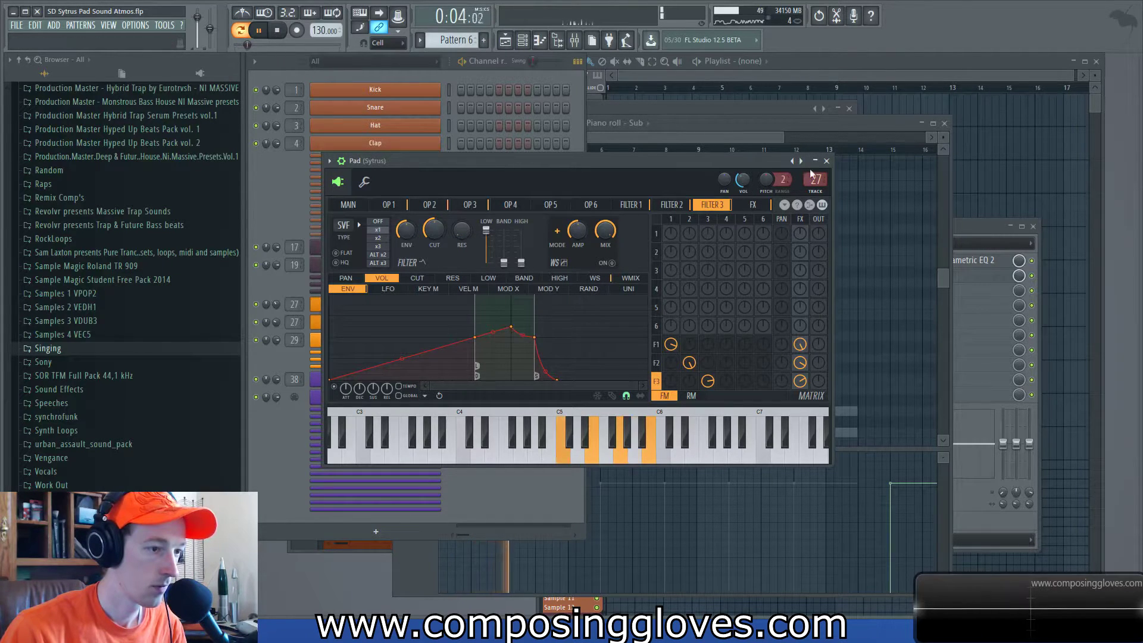
{"action": "left_click", "coordinate": [826, 161]}
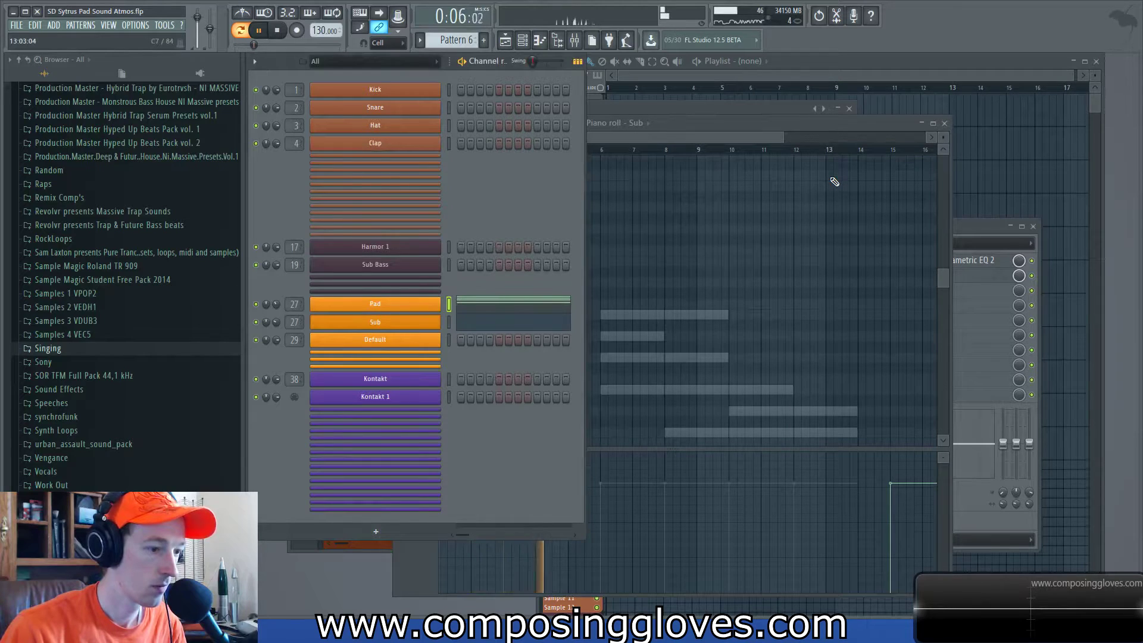
Place Pattern 6 at bar 1 of the first Playlist track and audition it in song mode.
{"action": "left_click", "coordinate": [742, 80]}
{"action": "left_click", "coordinate": [625, 115]}
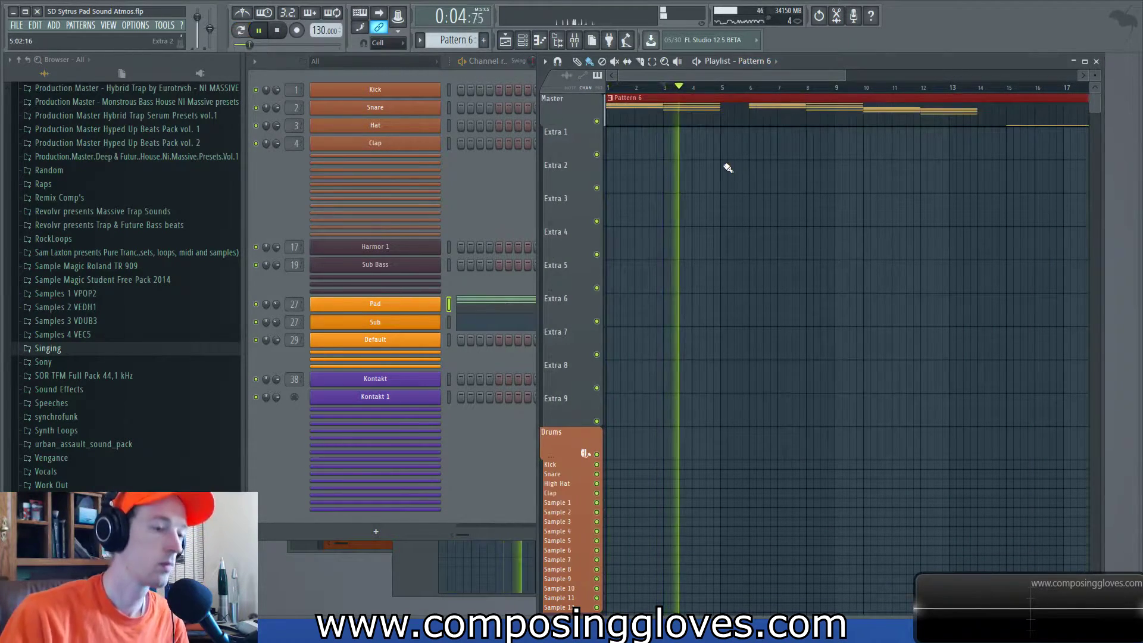
{"action": "scroll", "coordinate": [723, 167], "scroll_direction": "down", "scroll_amount": 2}
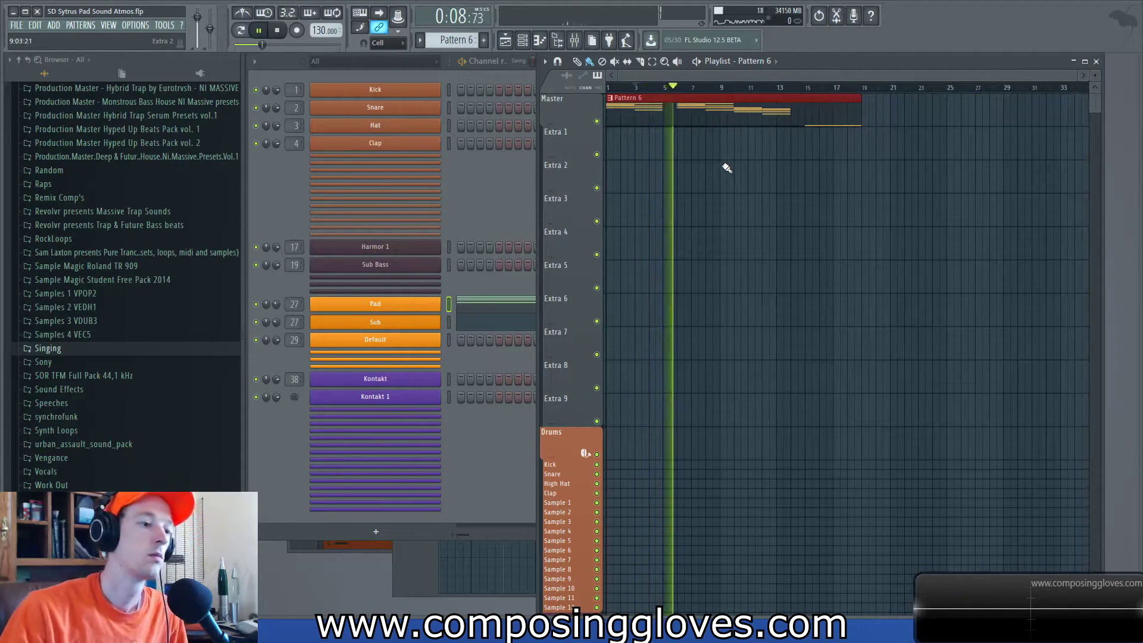
{"action": "key", "text": "space"}
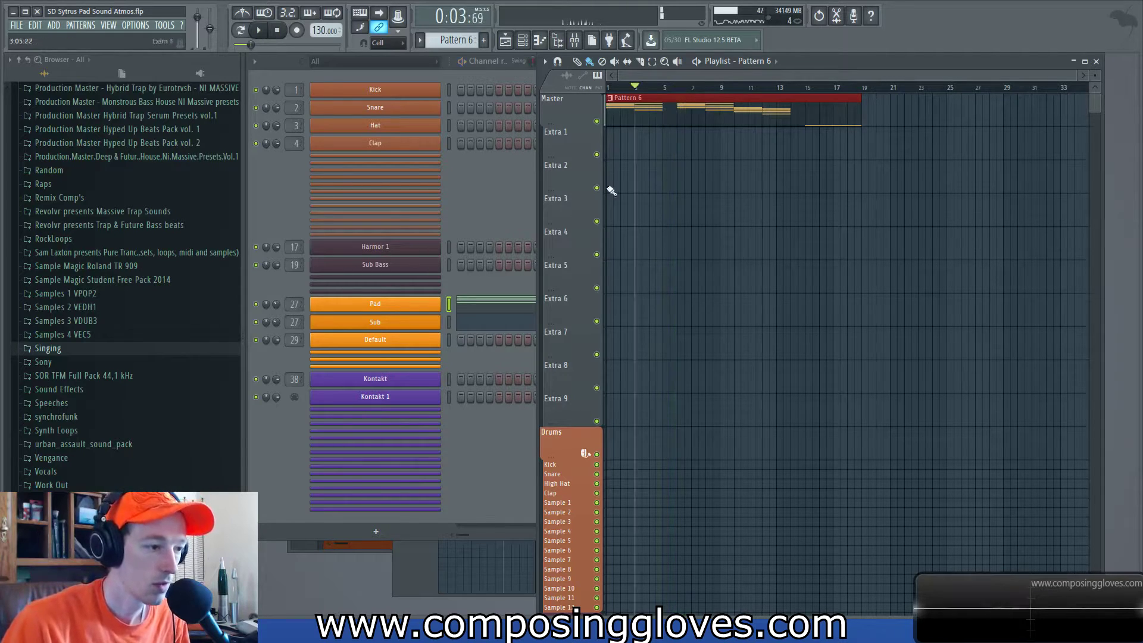
Reopen the Pad, review operators 2 and 3, and raise operator 4's noise amount to maximum.
{"action": "left_click", "coordinate": [483, 216]}
{"action": "left_click", "coordinate": [383, 306]}
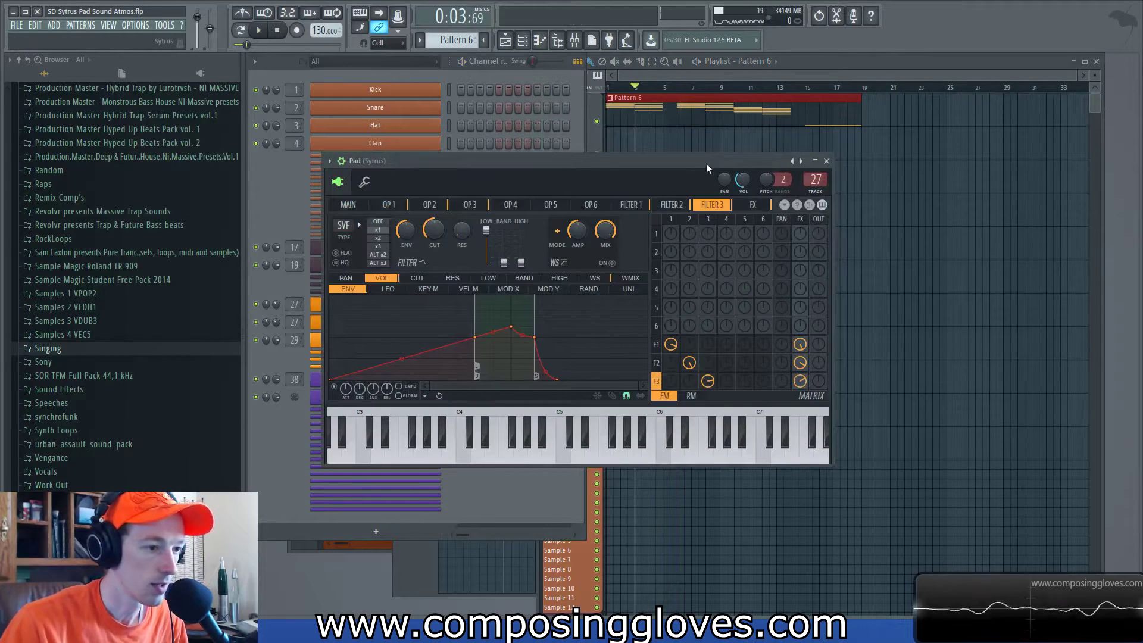
{"action": "left_click_drag", "start_coordinate": [706, 165], "coordinate": [758, 156]}
{"action": "left_click", "coordinate": [875, 153]}
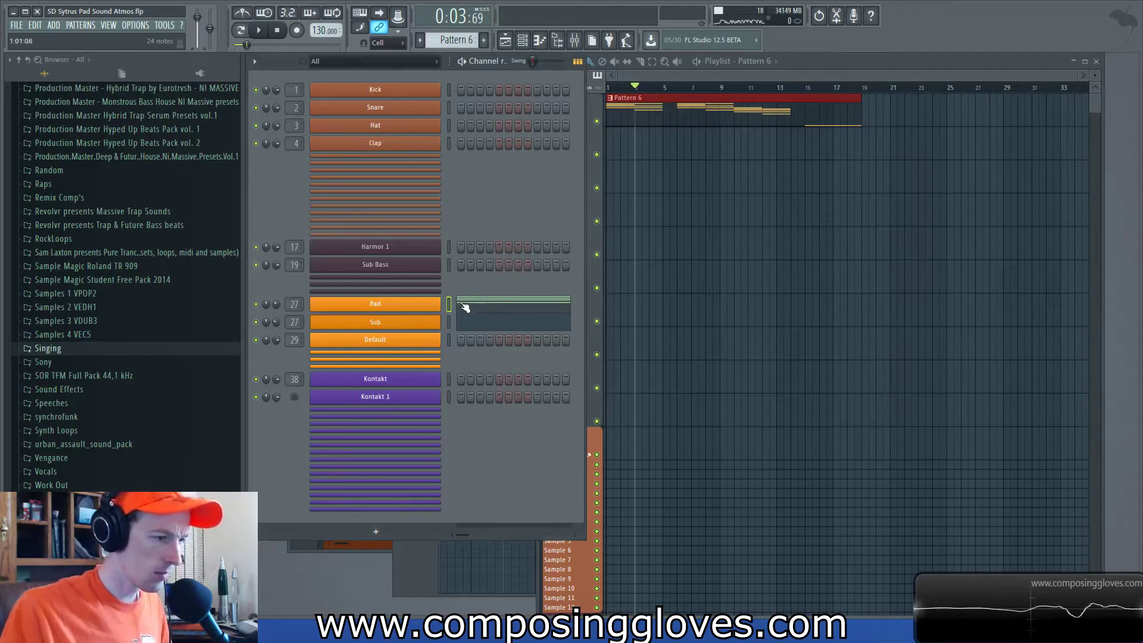
{"action": "left_click", "coordinate": [415, 309]}
{"action": "left_click", "coordinate": [478, 196]}
{"action": "left_click", "coordinate": [518, 196]}
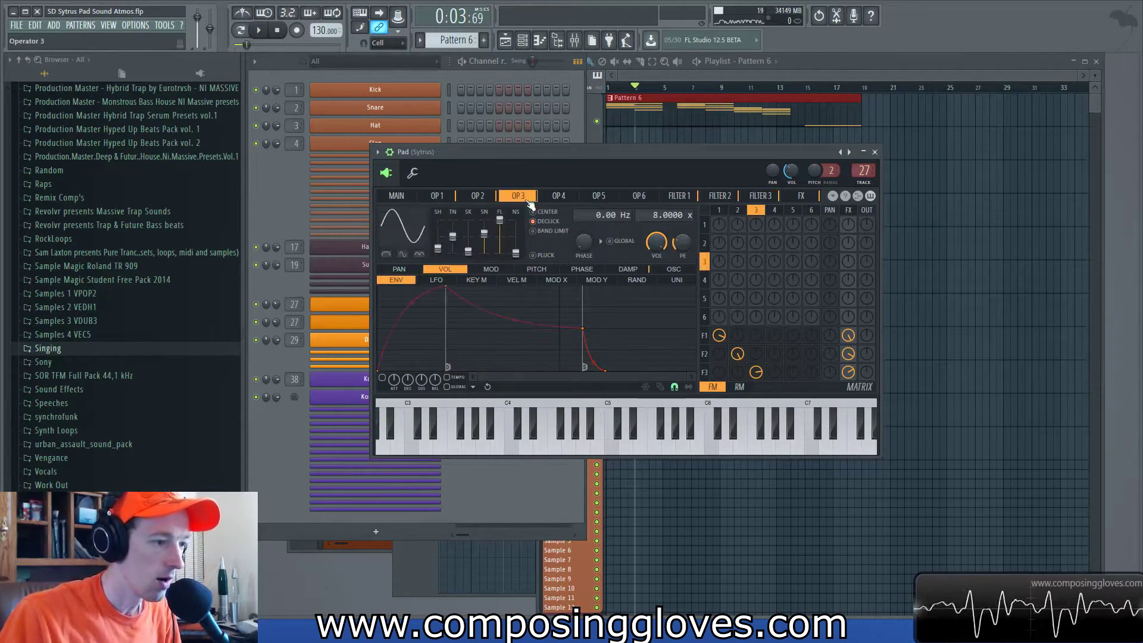
{"action": "left_click", "coordinate": [558, 196]}
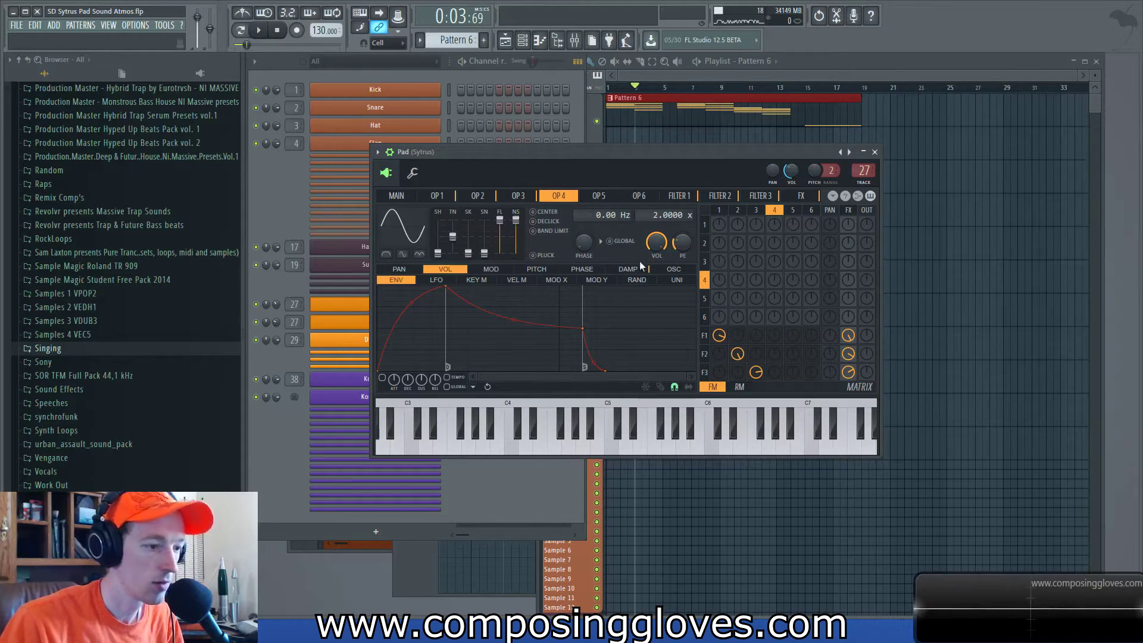
Route operator 4 into Filter 1 at about 5% while playing the arrangement from around bar 6.
{"action": "left_click", "coordinate": [705, 335]}
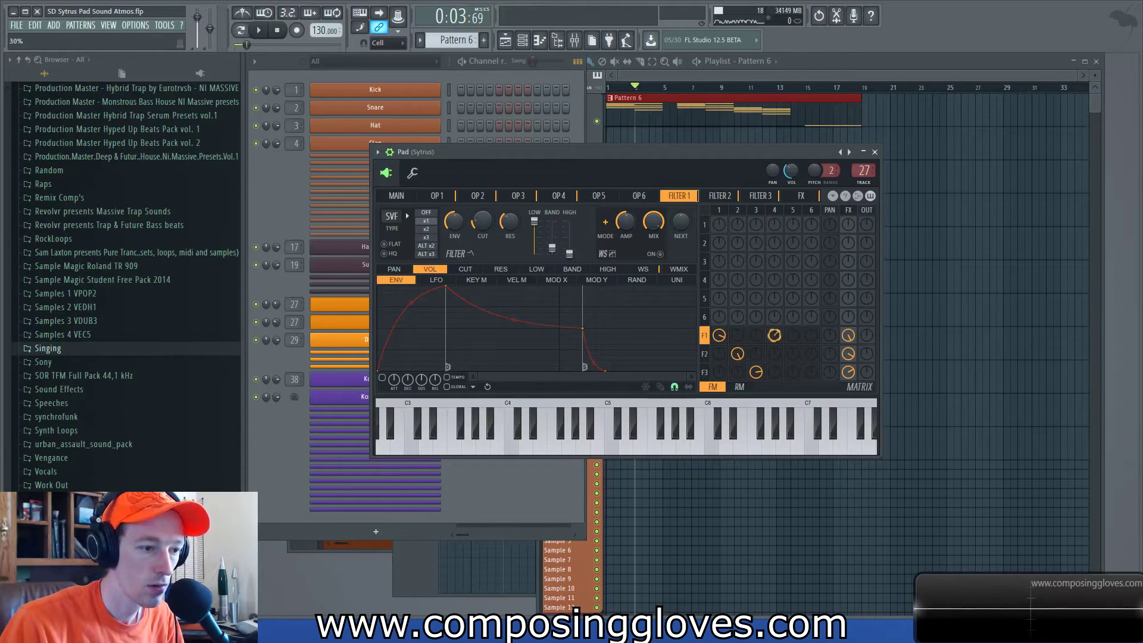
{"action": "key", "text": "space"}
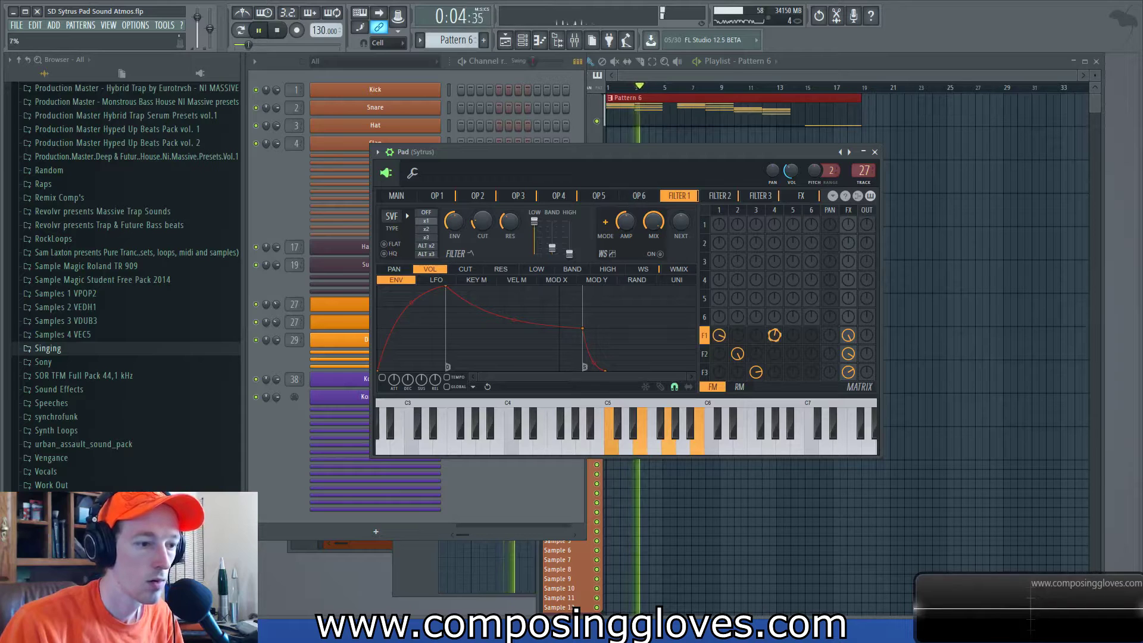
{"action": "left_click", "coordinate": [679, 88]}
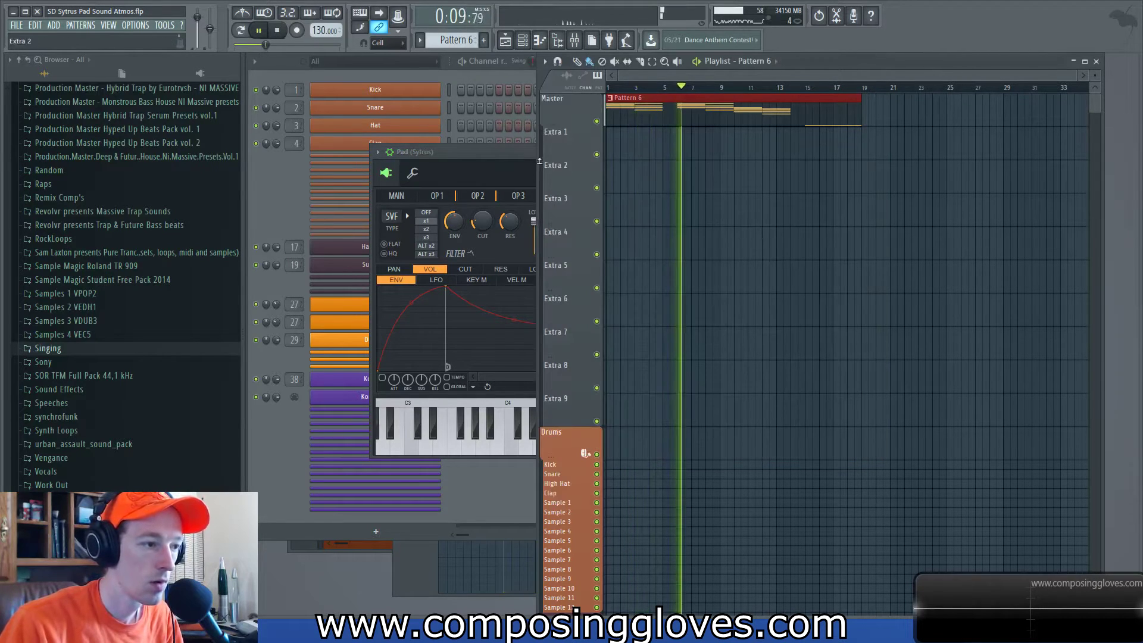
{"action": "left_click", "coordinate": [506, 153]}
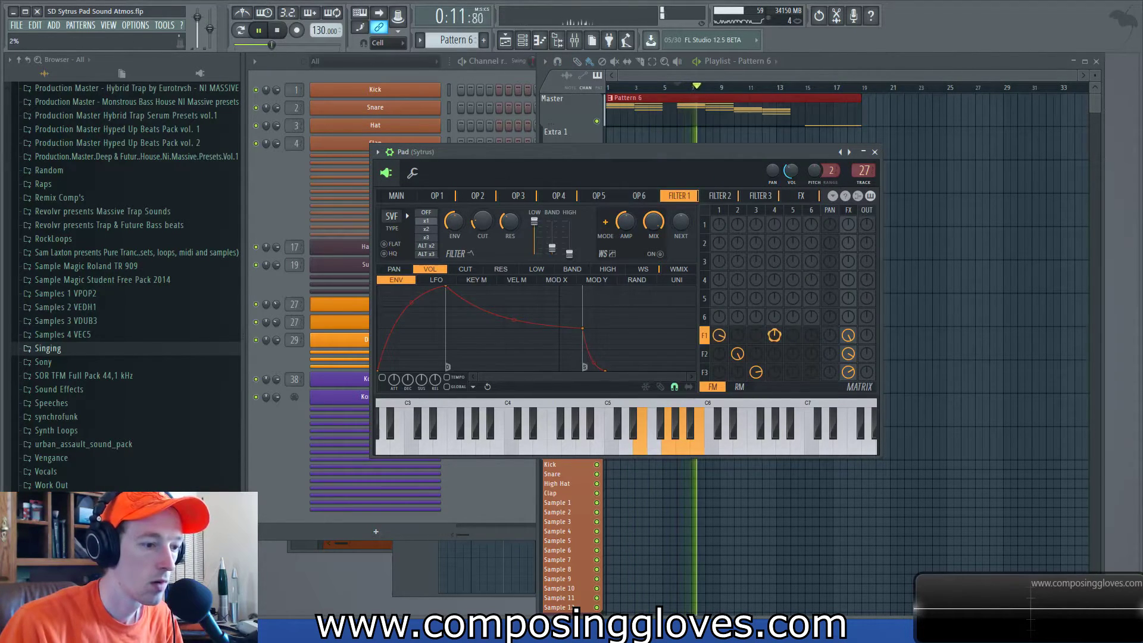
{"action": "left_click_drag", "start_coordinate": [774, 335], "coordinate": [774, 331]}
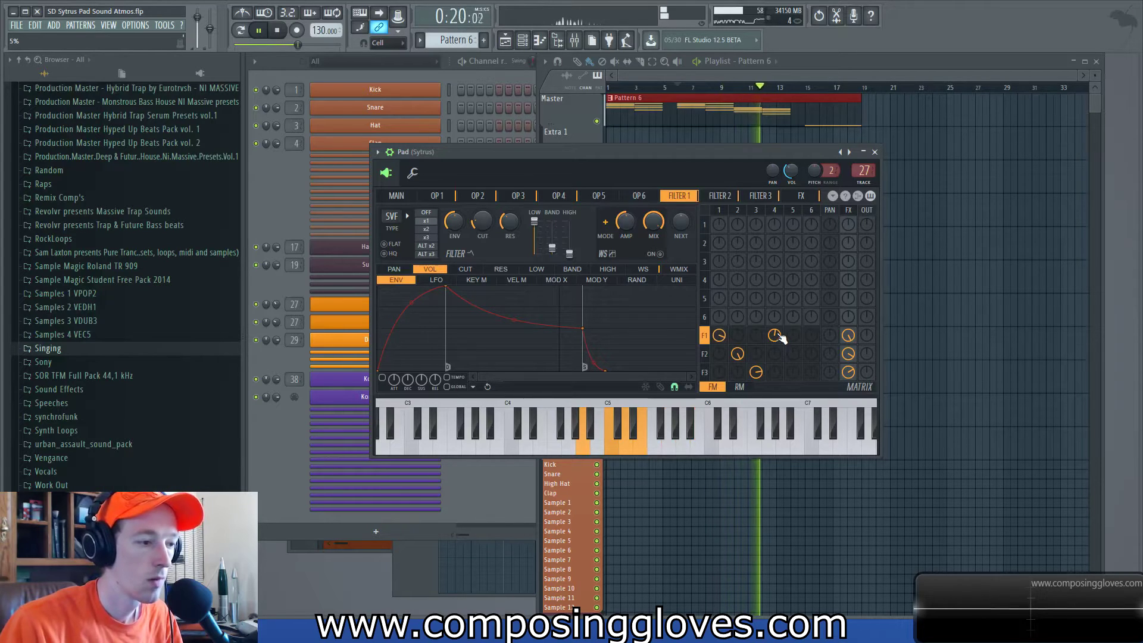
Review operator 4, close the Pad, stop playback, and return to the channel list.
{"action": "left_click", "coordinate": [560, 195]}
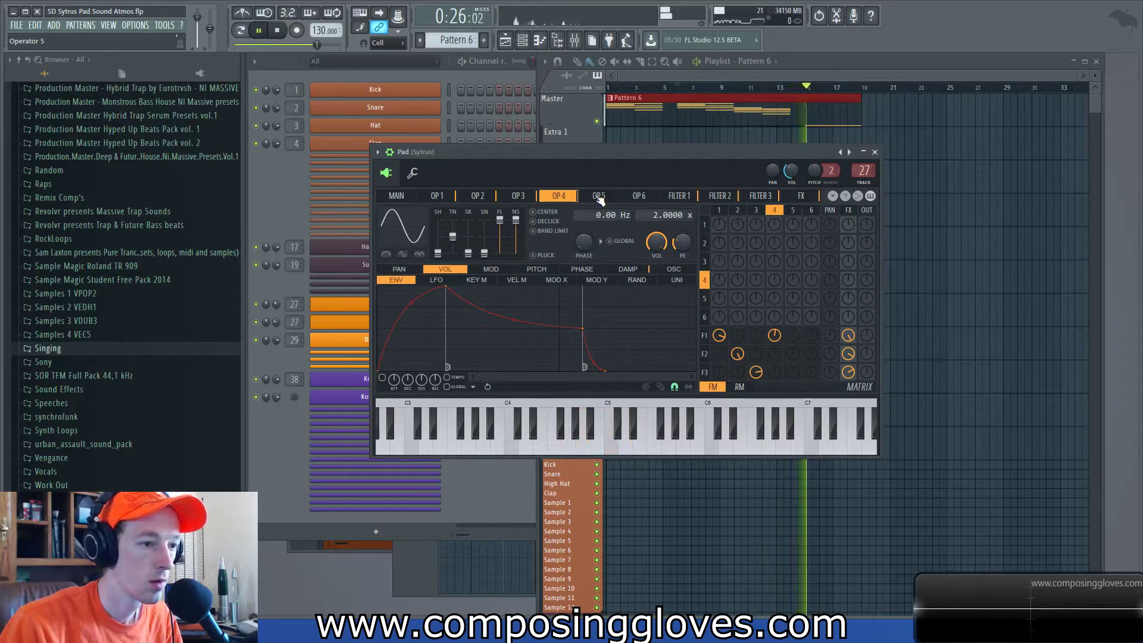
{"action": "left_click", "coordinate": [875, 152]}
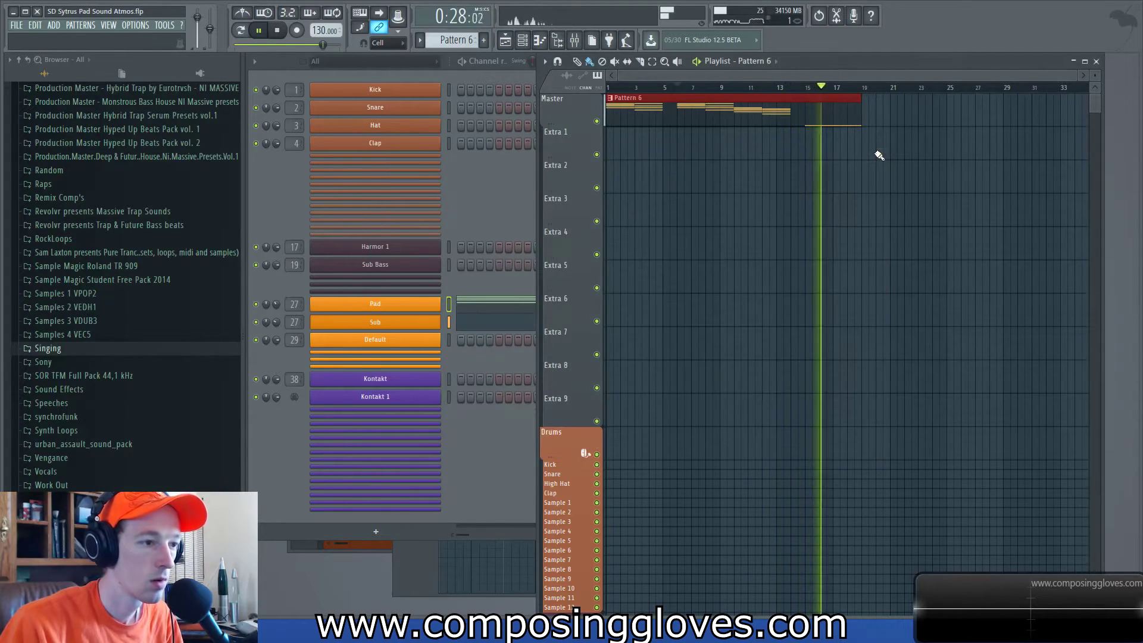
{"action": "key", "text": "space"}
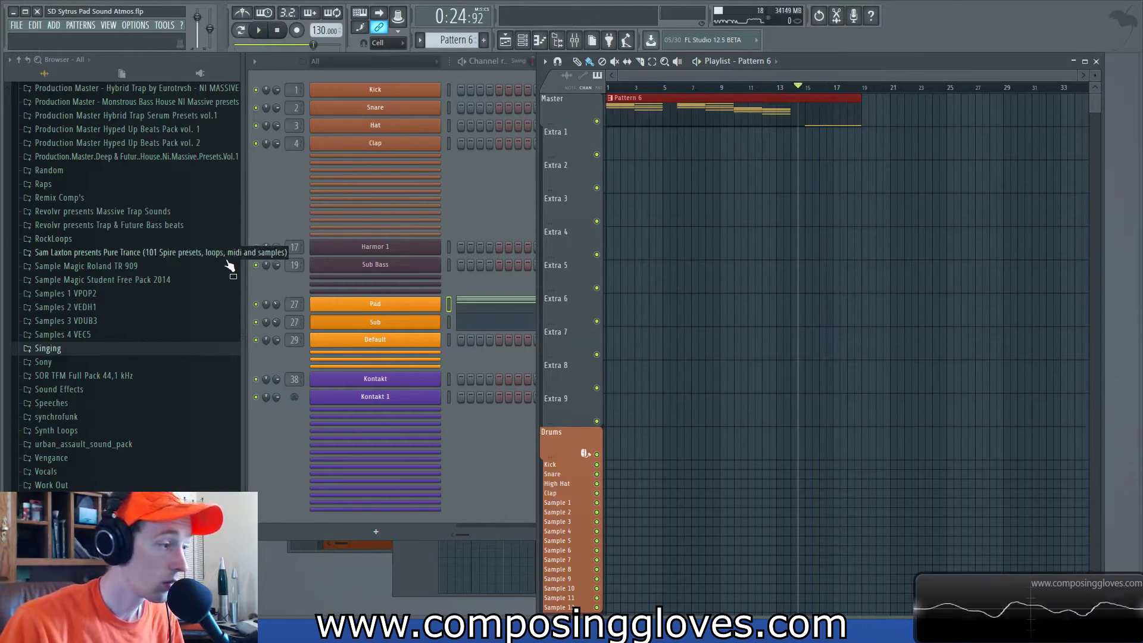
{"action": "left_click", "coordinate": [282, 194]}
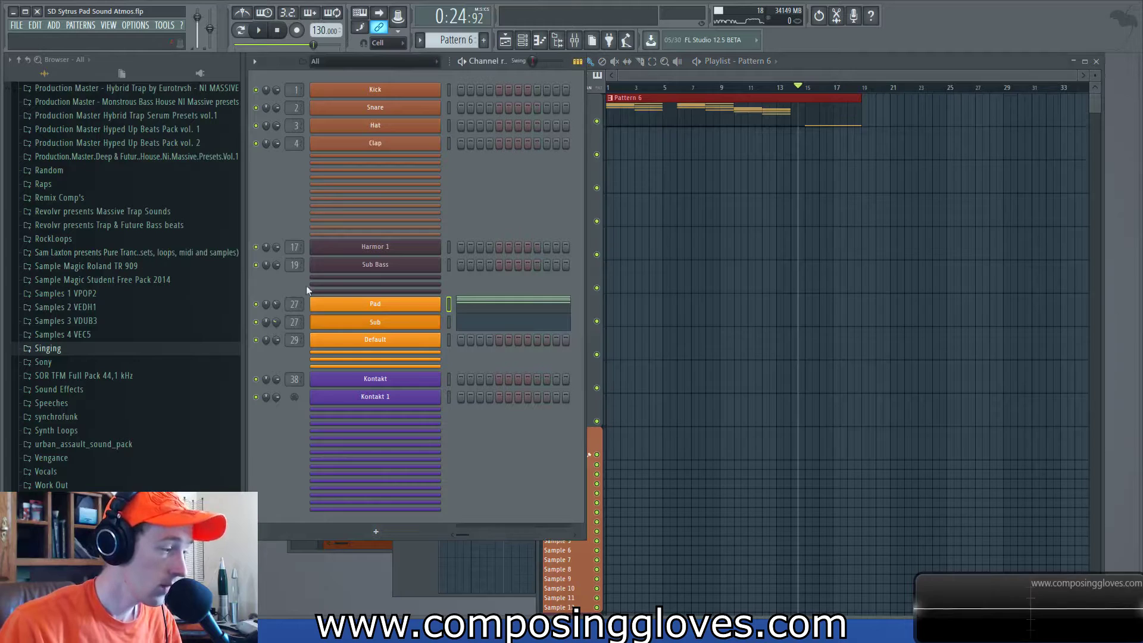
Browse the sample library to the hi-hat drums folder inside Black Octopus Sound - Leviathan.
{"action": "left_click", "coordinate": [105, 294]}
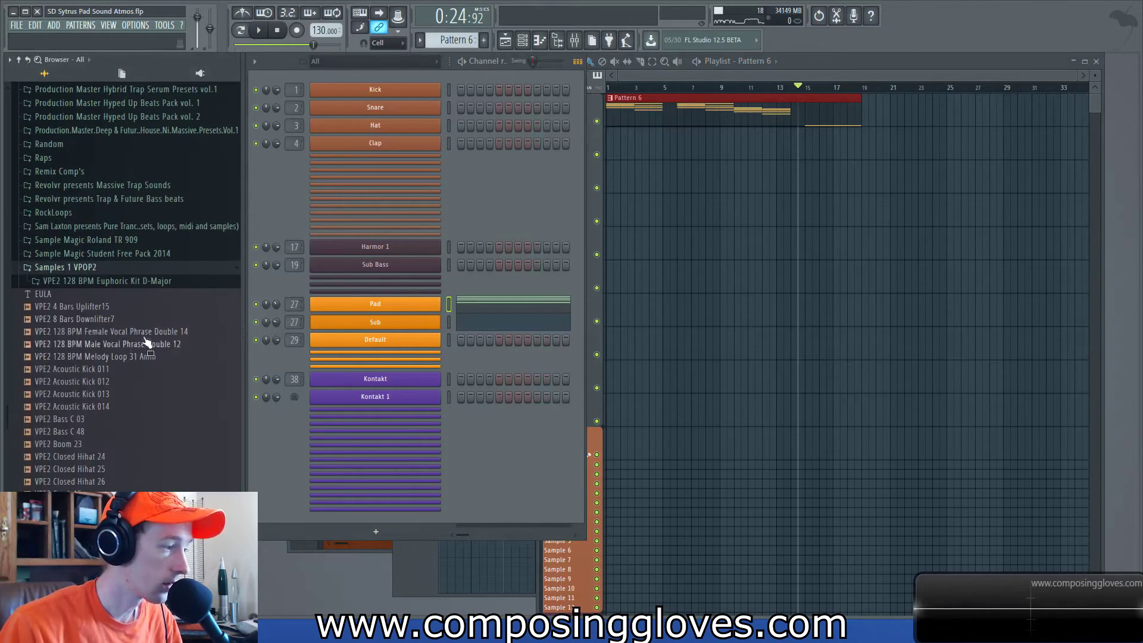
{"action": "left_click", "coordinate": [128, 268]}
{"action": "scroll", "coordinate": [129, 295], "scroll_direction": "up", "scroll_amount": 15}
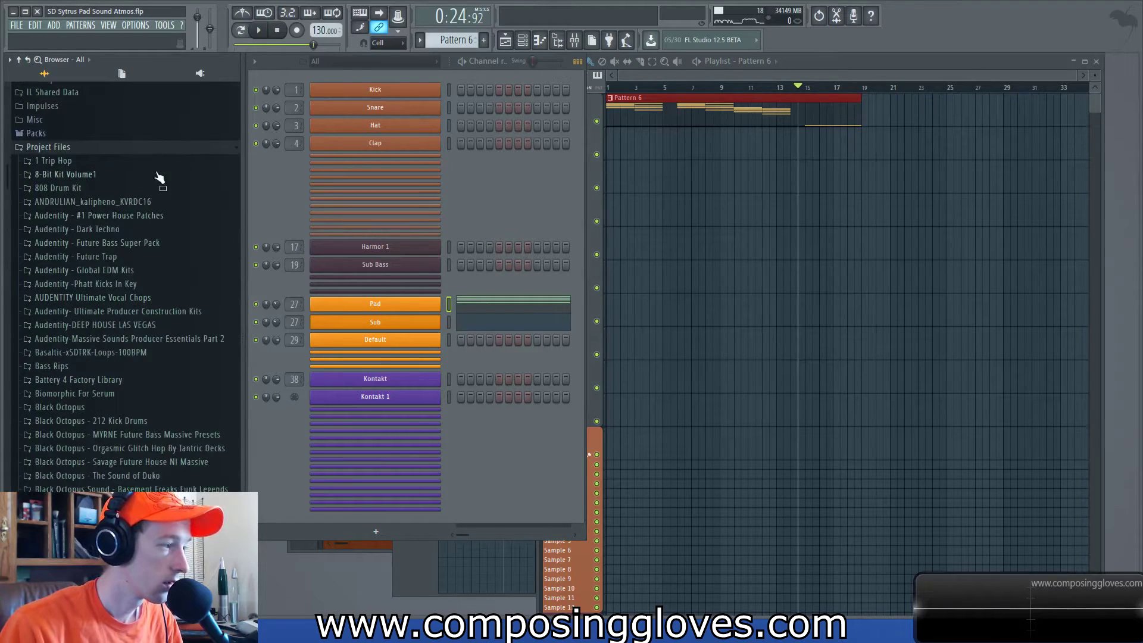
{"action": "scroll", "coordinate": [149, 316], "scroll_direction": "down", "scroll_amount": 9}
{"action": "scroll", "coordinate": [165, 294], "scroll_direction": "up", "scroll_amount": 5}
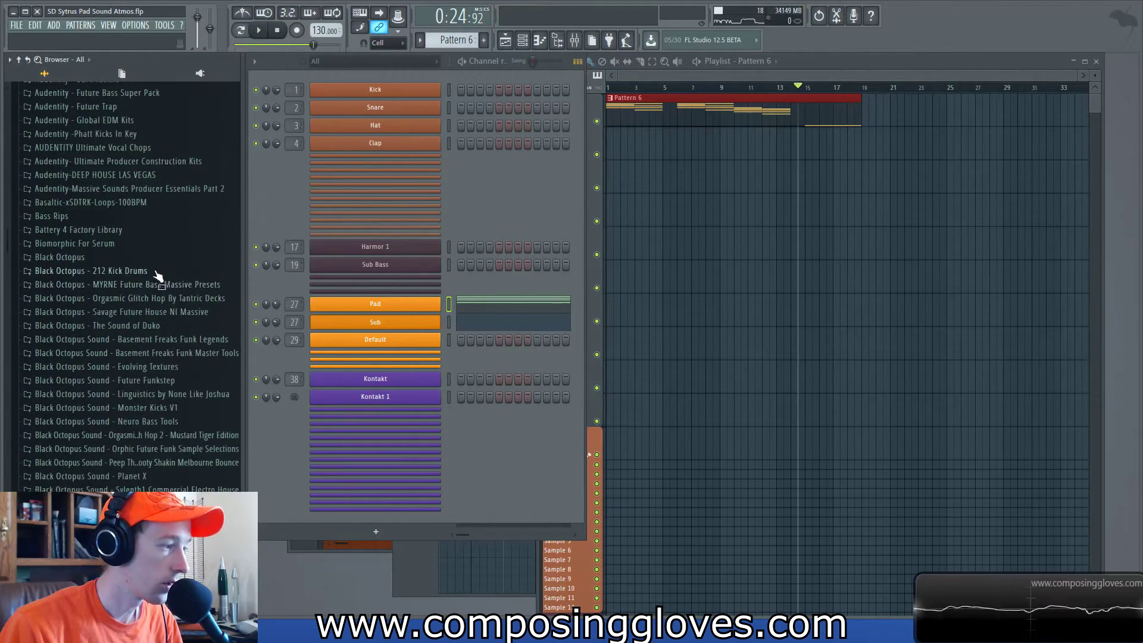
{"action": "left_click", "coordinate": [153, 257]}
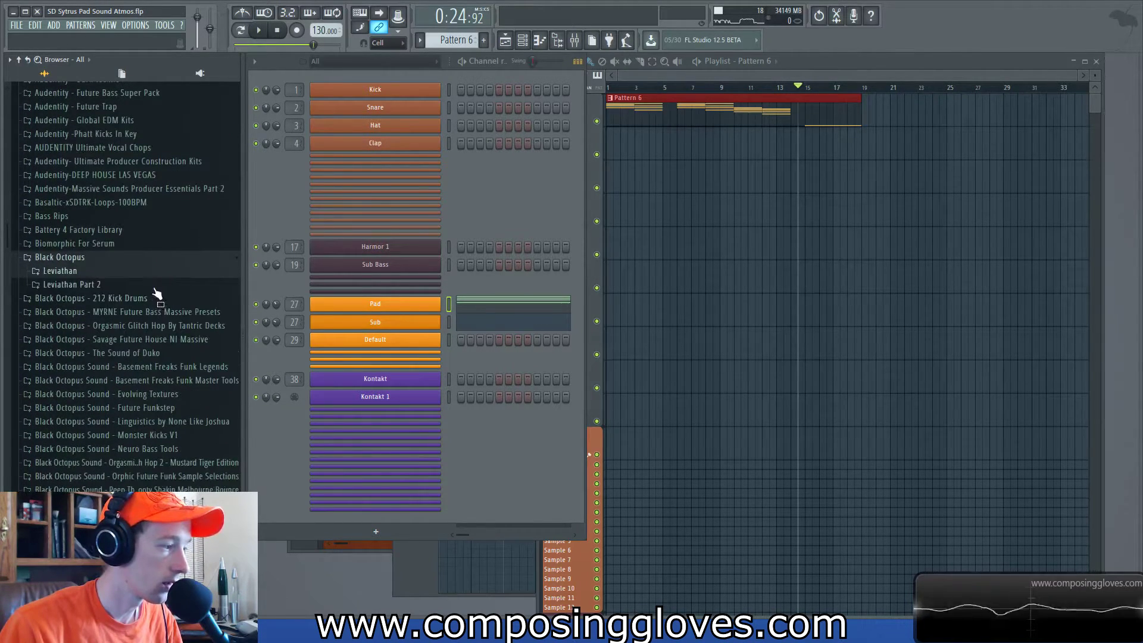
{"action": "left_click", "coordinate": [158, 285]}
{"action": "left_click", "coordinate": [153, 271]}
{"action": "left_click", "coordinate": [153, 284]}
{"action": "left_click", "coordinate": [153, 314]}
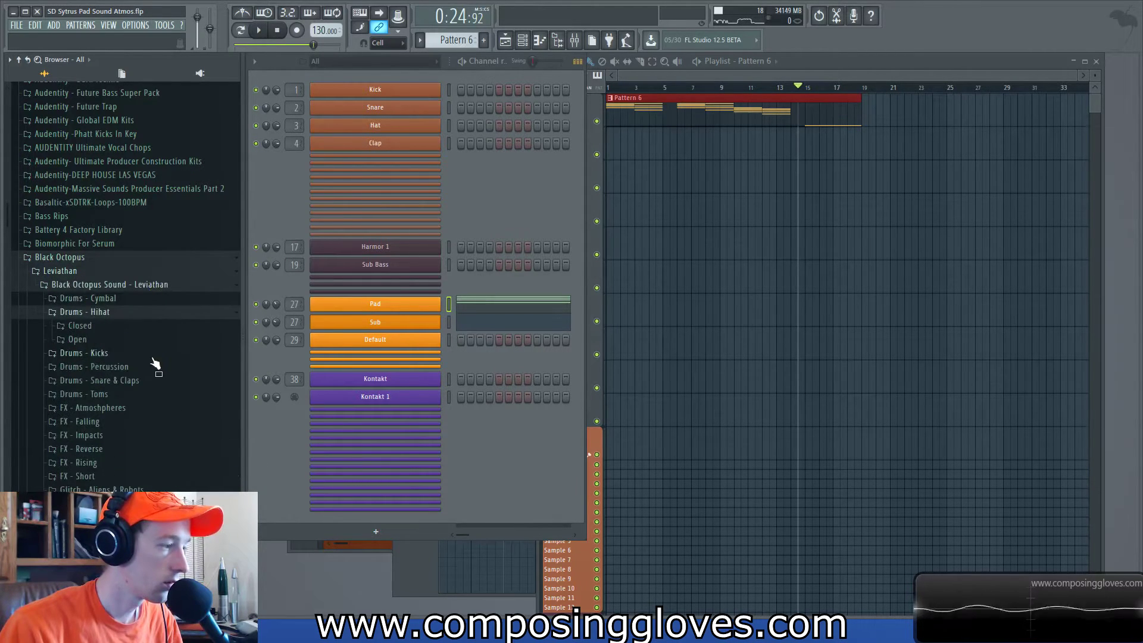
Audition the closed hi-hat samples and load Lev_Chh_027 into the Kick channel.
{"action": "left_click", "coordinate": [176, 327]}
{"action": "left_click", "coordinate": [110, 390]}
{"action": "left_click", "coordinate": [104, 427]}
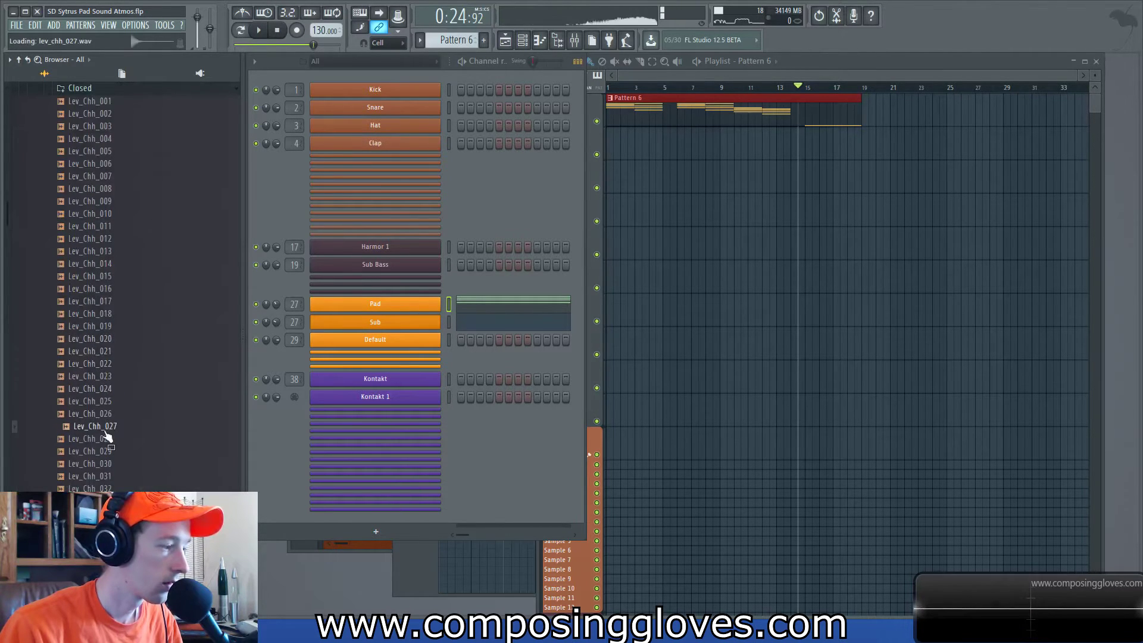
{"action": "left_click_drag", "start_coordinate": [105, 437], "coordinate": [395, 89]}
Switch to a new empty pattern, Pattern 1, and place a Lev_Chh_027 hit on its first step.
{"action": "left_click", "coordinate": [483, 40]}
{"action": "key", "text": "Return"}
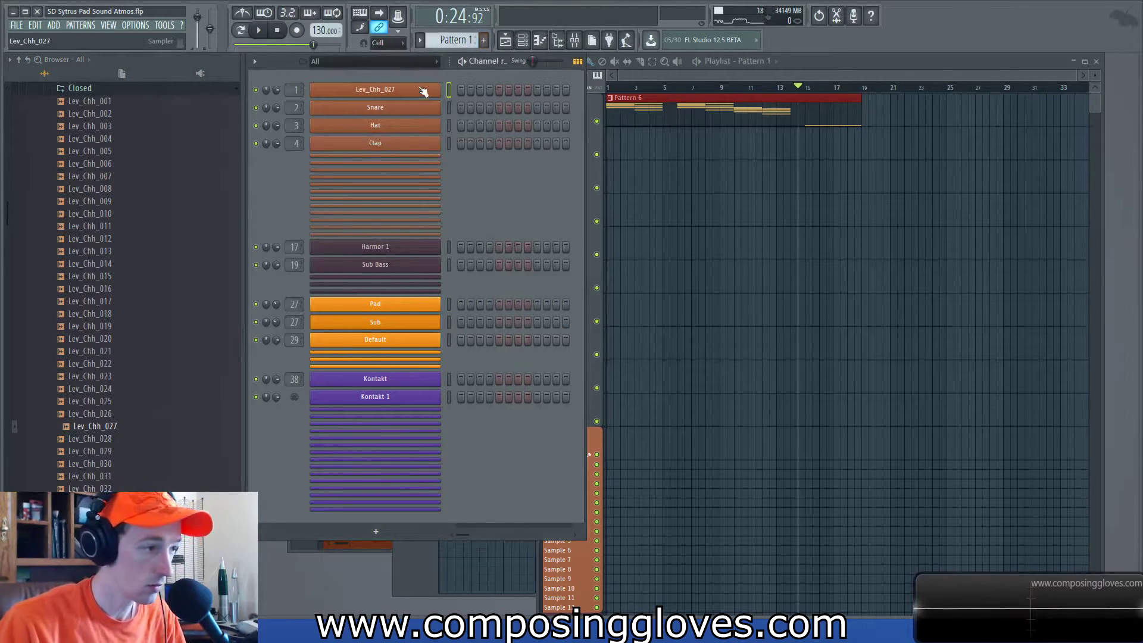
{"action": "left_click", "coordinate": [461, 89]}
{"action": "left_click", "coordinate": [462, 90]}
Add a slight fade-in and a maximum fade-out to the Lev_Chh_027 sample, auditioning the result.
{"action": "left_click", "coordinate": [410, 91]}
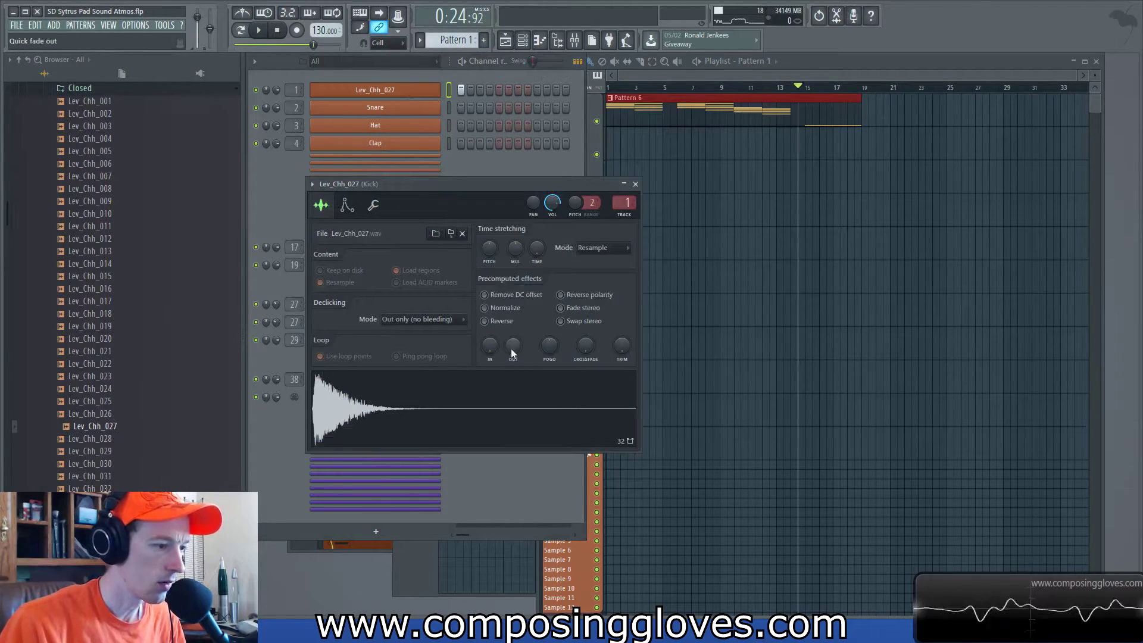
{"action": "left_click_drag", "start_coordinate": [490, 345], "coordinate": [513, 304]}
{"action": "left_click", "coordinate": [520, 383]}
{"action": "left_click_drag", "start_coordinate": [515, 346], "coordinate": [490, 349]}
{"action": "left_click", "coordinate": [500, 423]}
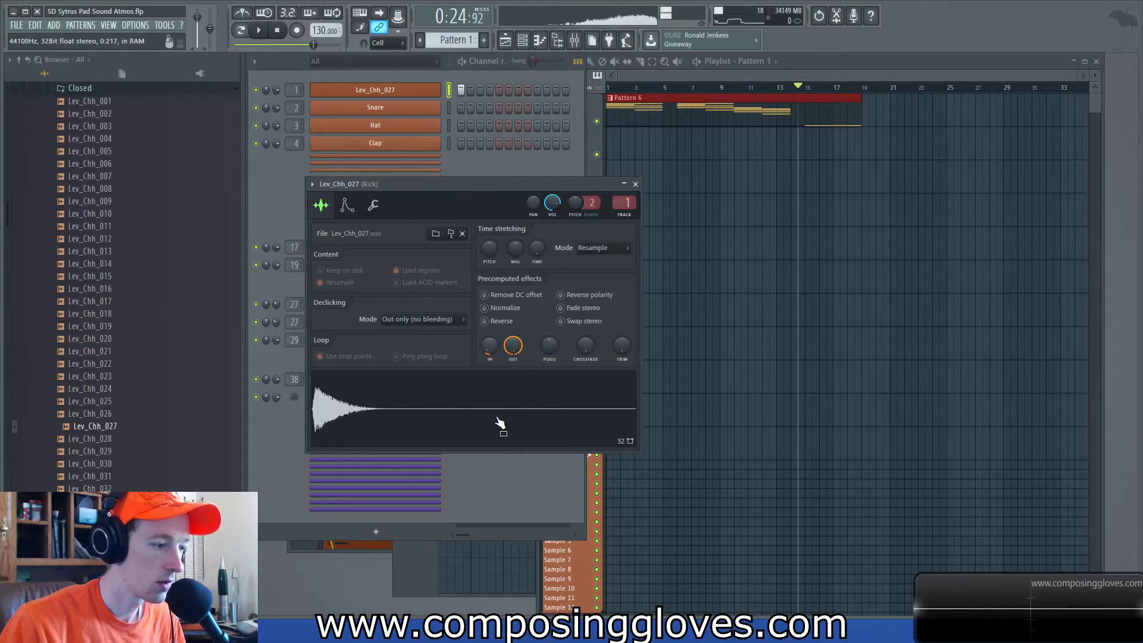
{"action": "left_click", "coordinate": [635, 184]}
Add Fruity Reeverb 2 in slot 2 and Fruity Delay 2 in slot 3 of the Kick mixer insert.
{"action": "left_click", "coordinate": [574, 39]}
{"action": "left_click", "coordinate": [976, 275]}
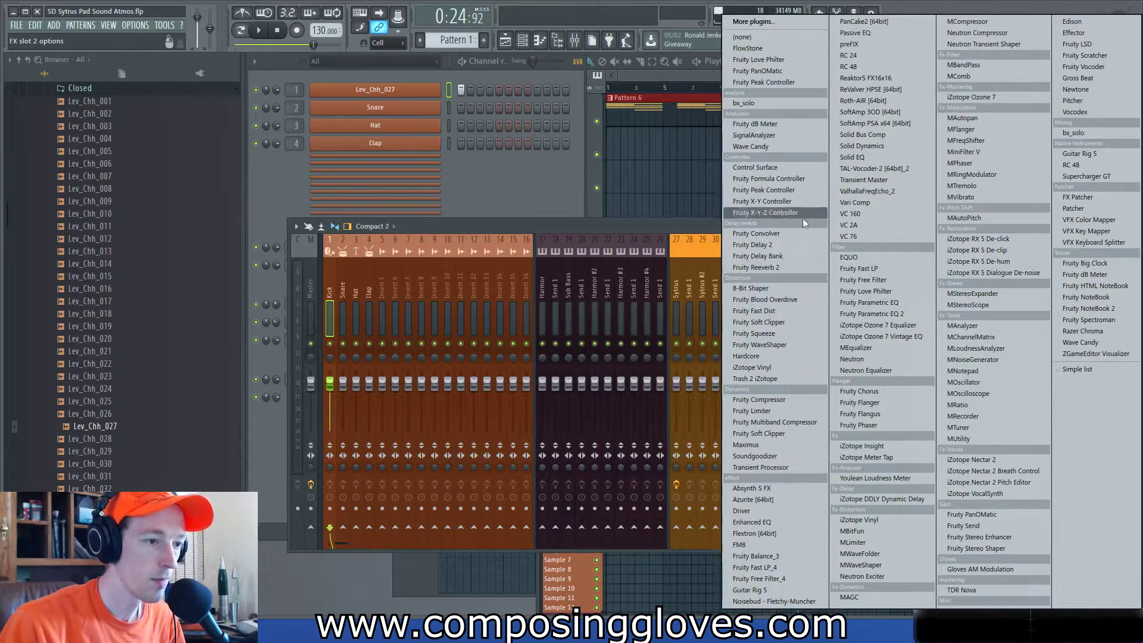
{"action": "left_click", "coordinate": [810, 269]}
{"action": "left_click", "coordinate": [610, 191]}
{"action": "left_click", "coordinate": [955, 289]}
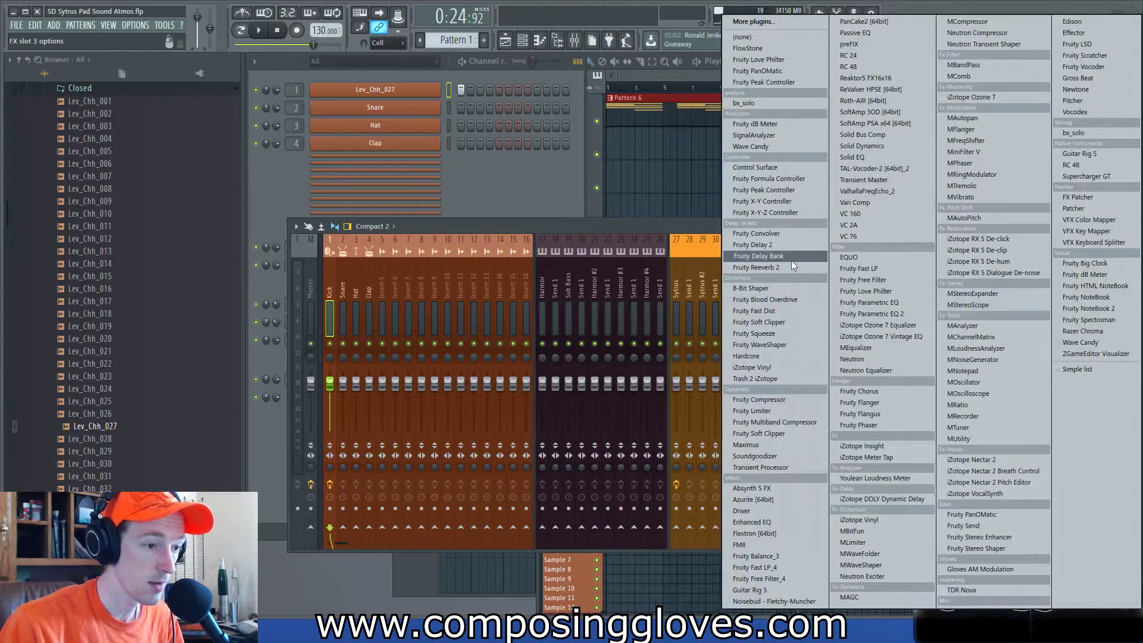
{"action": "left_click", "coordinate": [796, 244]}
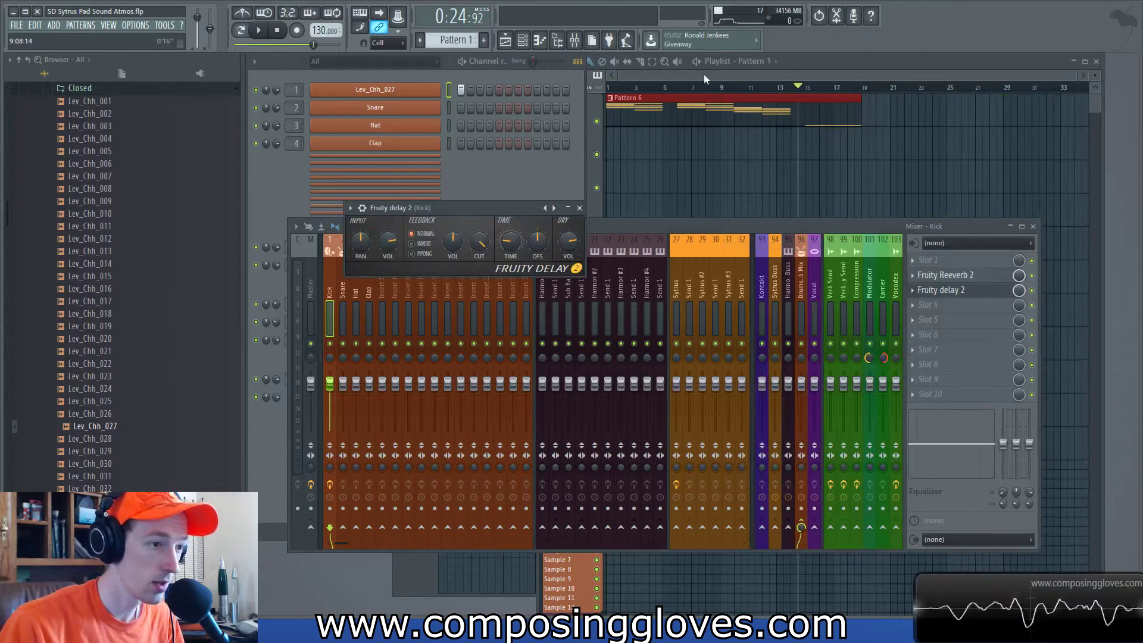
Place Pattern 1 at bar 15 on the Extra 1 Playlist track and audition it.
{"action": "left_click", "coordinate": [792, 149]}
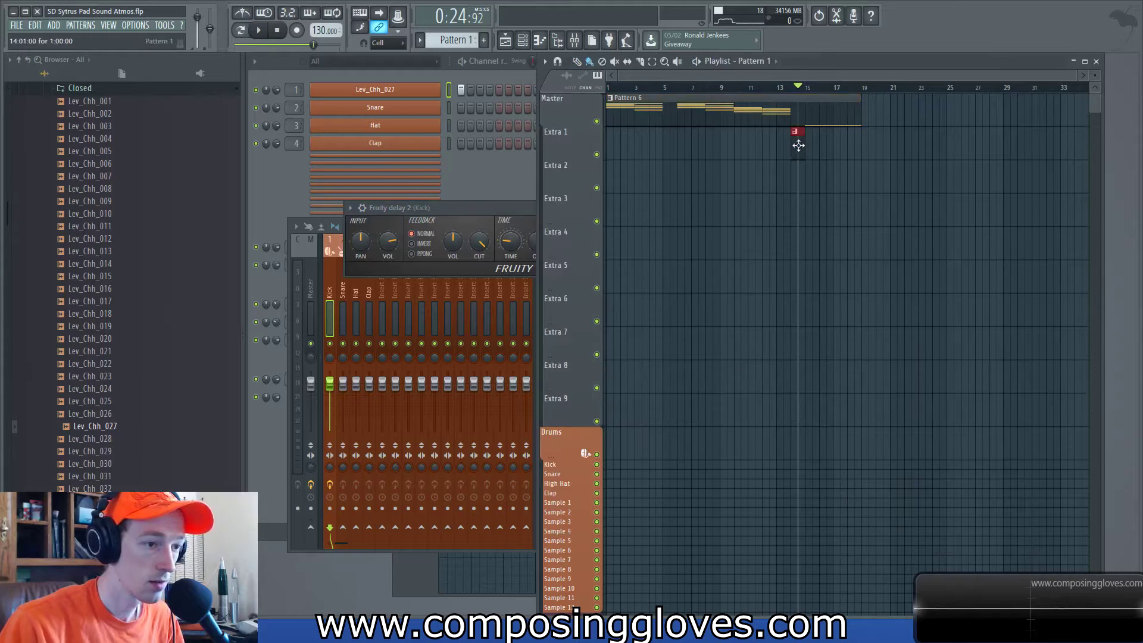
{"action": "key", "text": "space"}
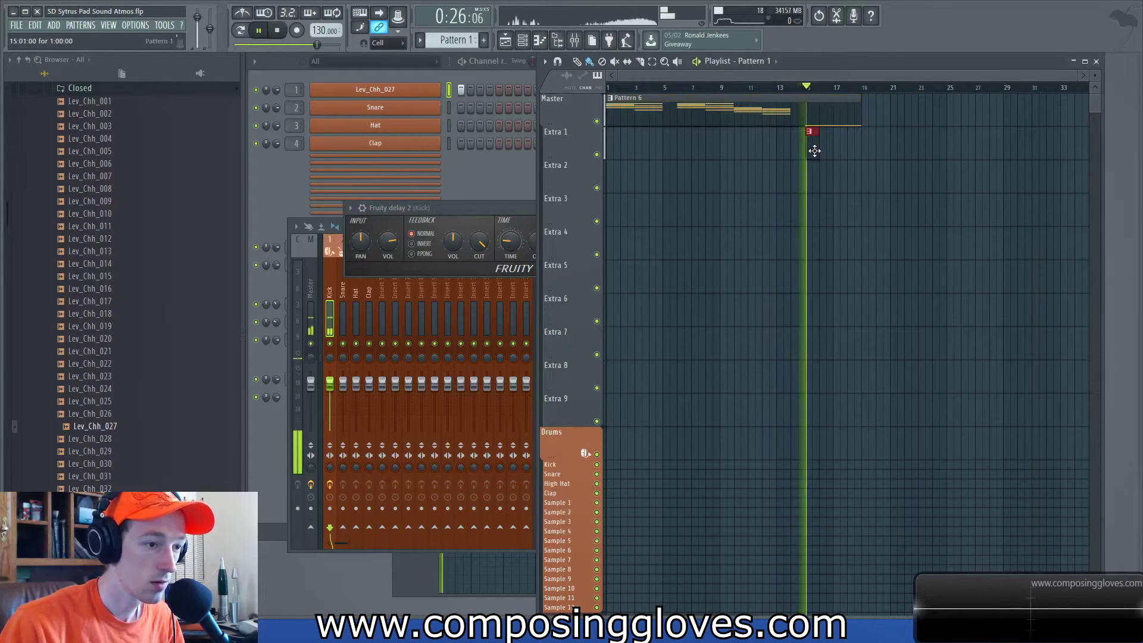
{"action": "key", "text": "space"}
Review the fade settings of the Lev_Chh_027 sampler while playing the arrangement.
{"action": "left_click", "coordinate": [517, 180]}
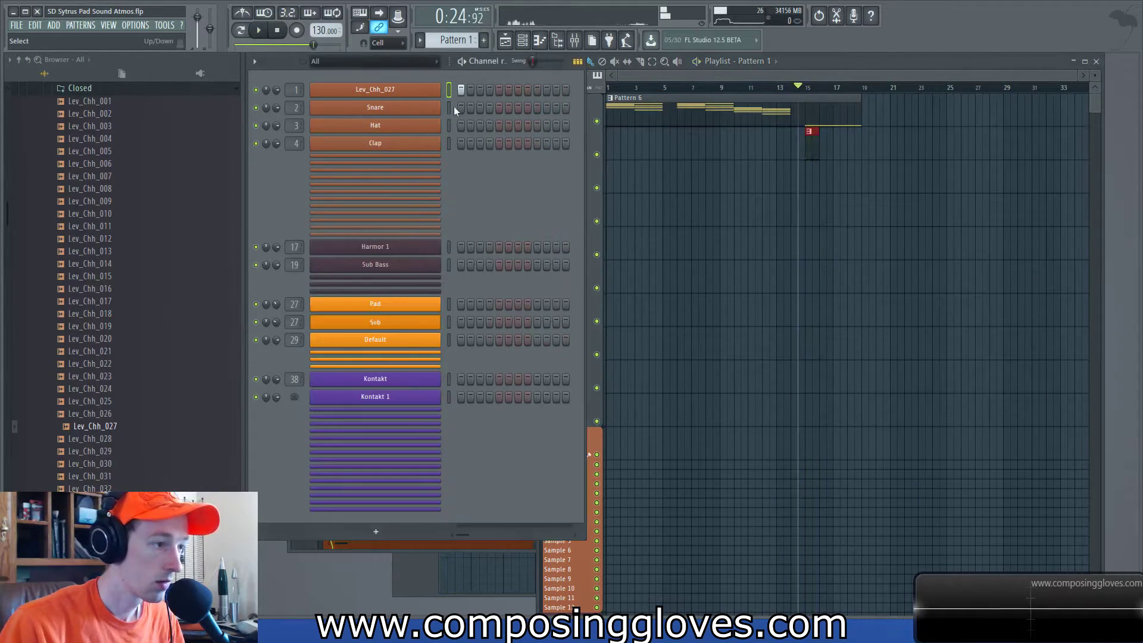
{"action": "left_click", "coordinate": [434, 93]}
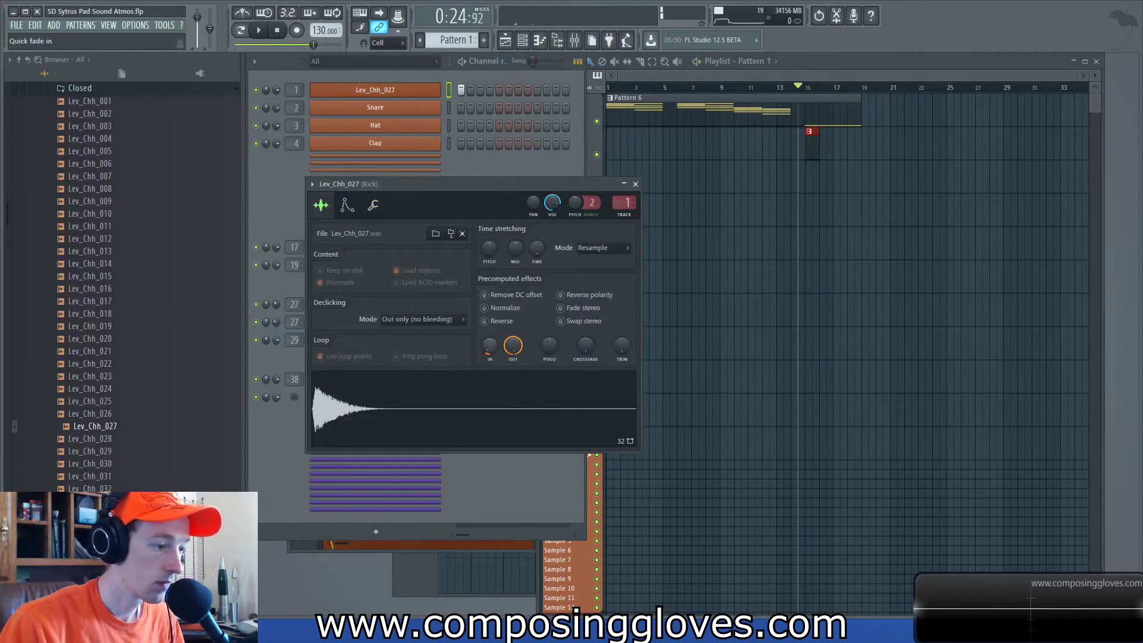
{"action": "key", "text": "space"}
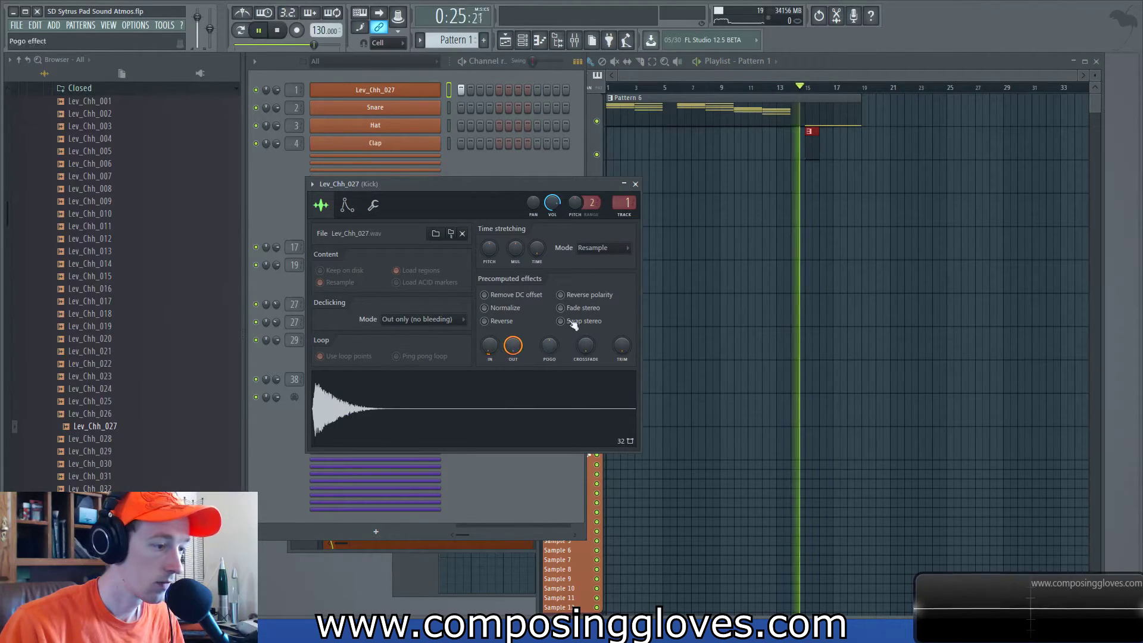
{"action": "left_click", "coordinate": [635, 184]}
Try a Fruity Parametric EQ 2 in slot 4 of the Kick insert, cutting the lows steeply during playback.
{"action": "left_click", "coordinate": [574, 39]}
{"action": "key", "text": "space"}
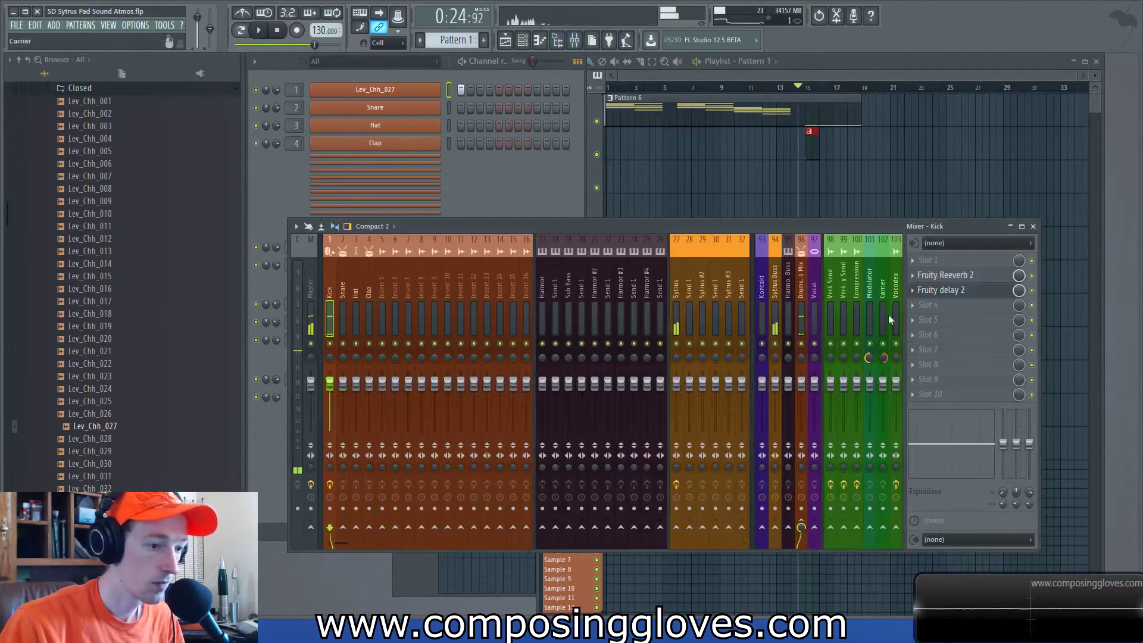
{"action": "left_click", "coordinate": [928, 305]}
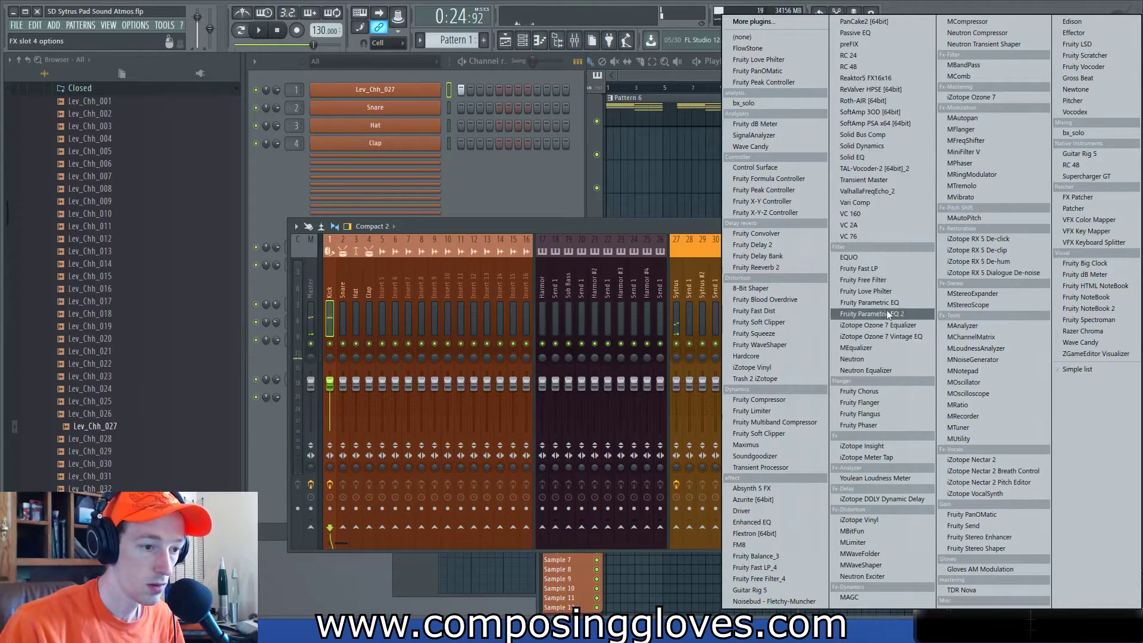
{"action": "left_click", "coordinate": [920, 315]}
{"action": "key", "text": "space"}
{"action": "left_click_drag", "start_coordinate": [530, 369], "coordinate": [520, 371]}
{"action": "left_click_drag", "start_coordinate": [416, 319], "coordinate": [542, 324]}
{"action": "key", "text": "space"}
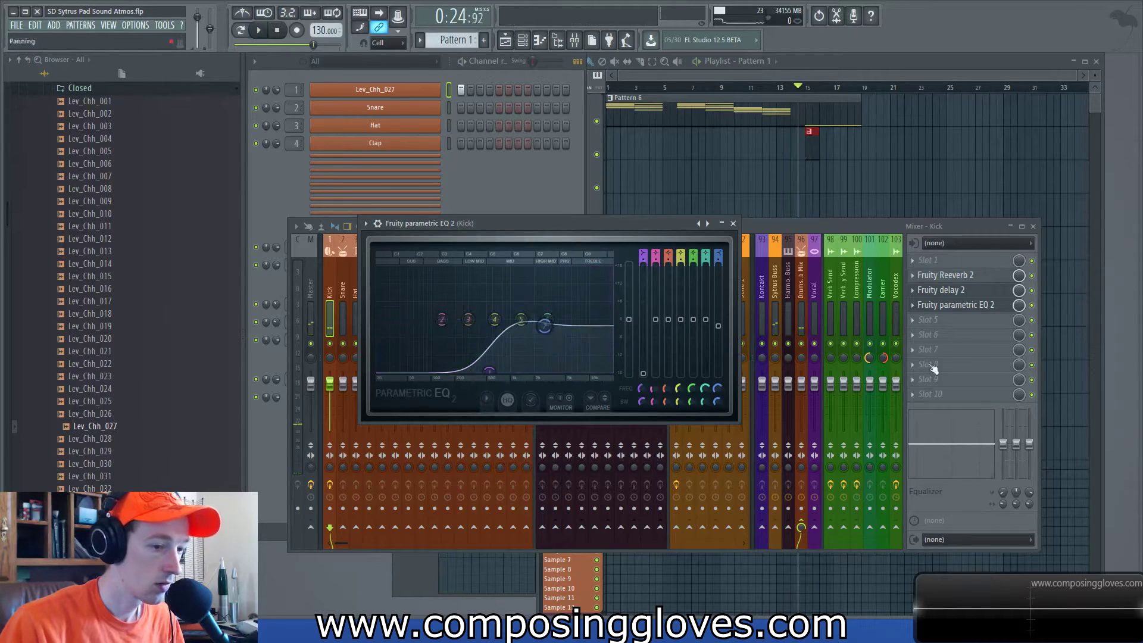
{"action": "key", "text": "space"}
{"action": "key", "text": "space"}
Replace the EQ in slot 4 of the Kick insert with Fruity Love Philter and load its blank preset.
{"action": "left_click", "coordinate": [896, 297]}
{"action": "left_click", "coordinate": [913, 305]}
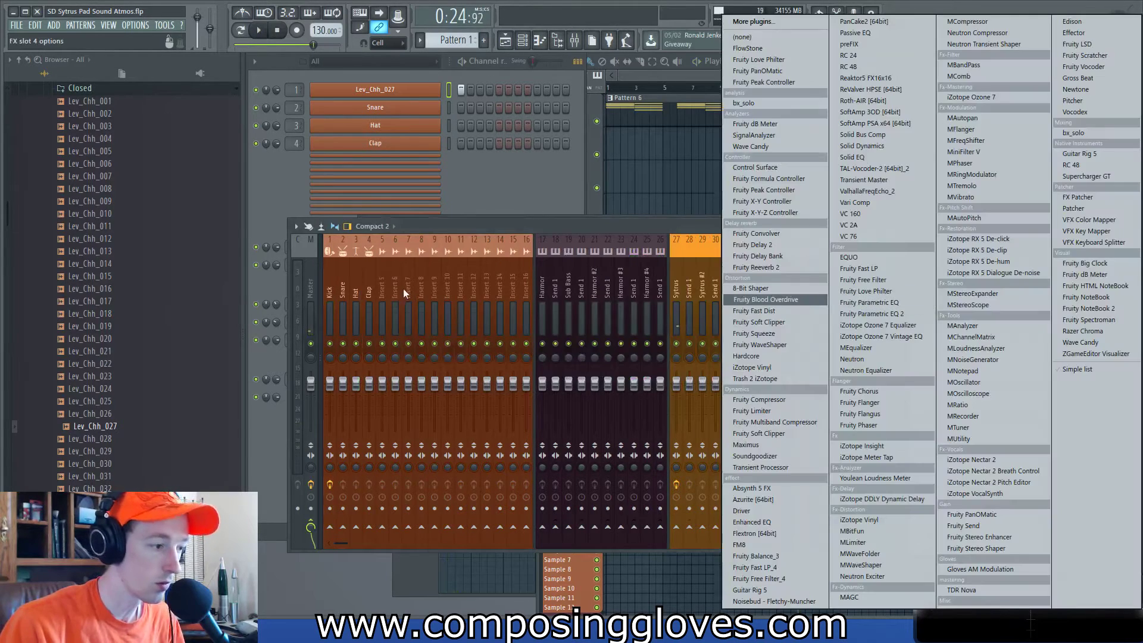
{"action": "left_click", "coordinate": [355, 291]}
{"action": "left_click", "coordinate": [332, 291]}
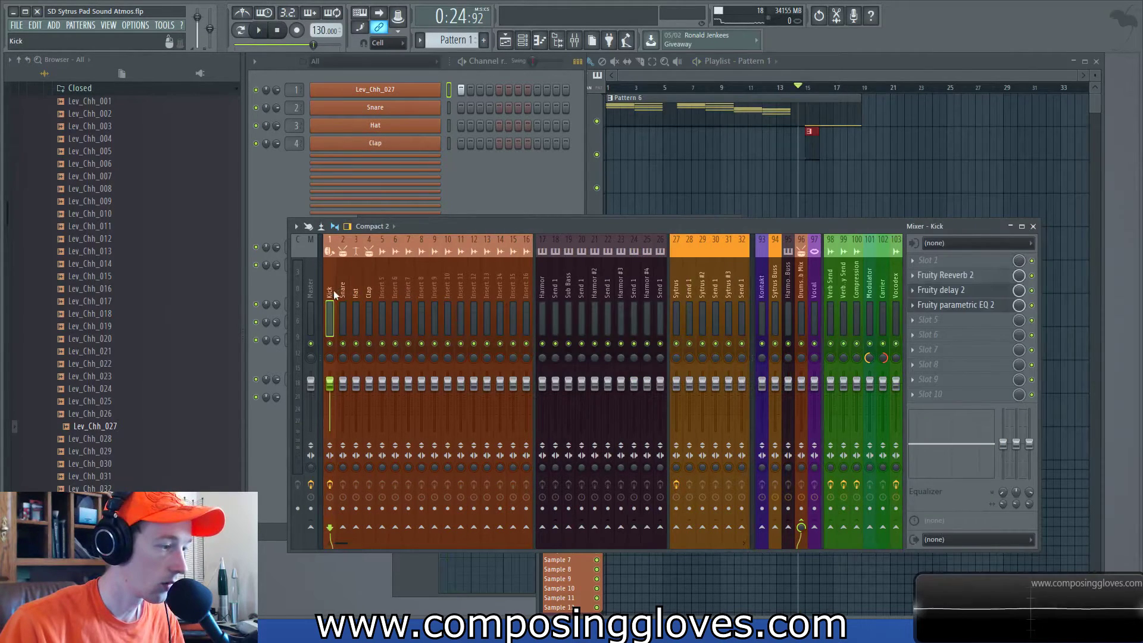
{"action": "left_click", "coordinate": [913, 308]}
{"action": "mouse_move", "coordinate": [949, 322]}
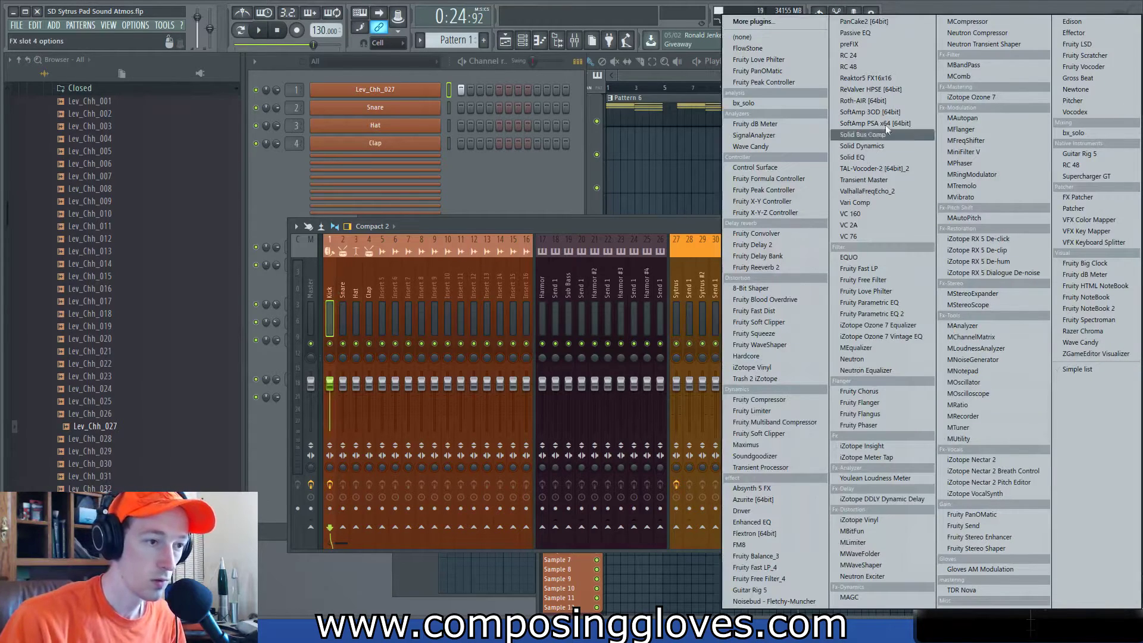
{"action": "left_click", "coordinate": [786, 57]}
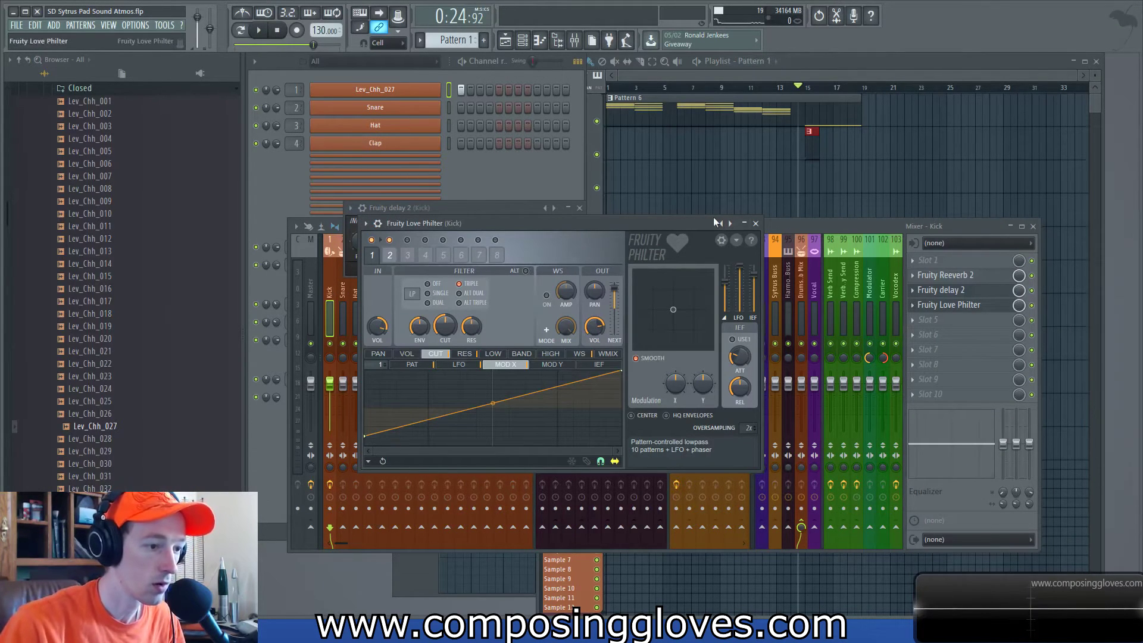
{"action": "right_click", "coordinate": [730, 224]}
{"action": "left_click", "coordinate": [762, 288]}
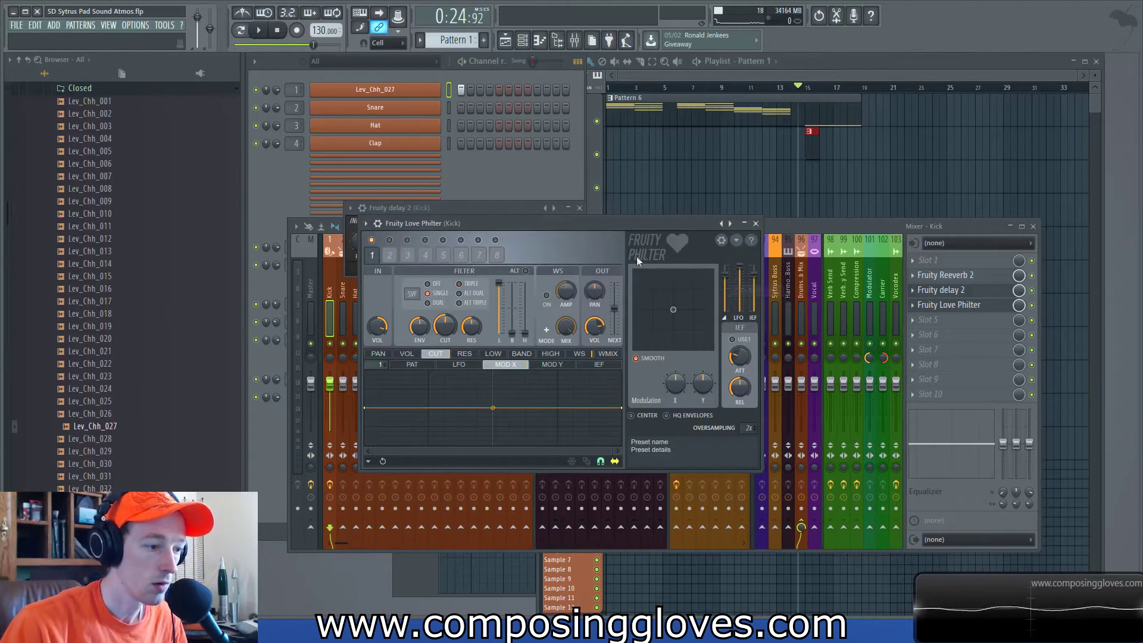
Set the Love Philter to Vanilla high pass and raise its cutoff while the arrangement plays.
{"action": "left_click", "coordinate": [411, 293]}
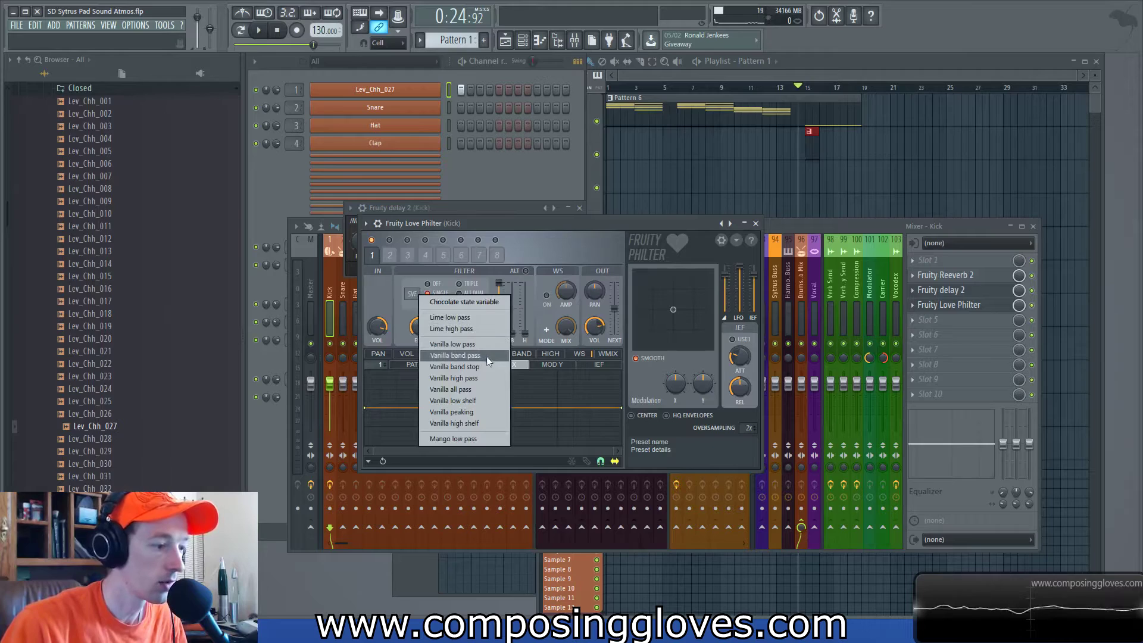
{"action": "left_click", "coordinate": [485, 381]}
{"action": "key", "text": "space"}
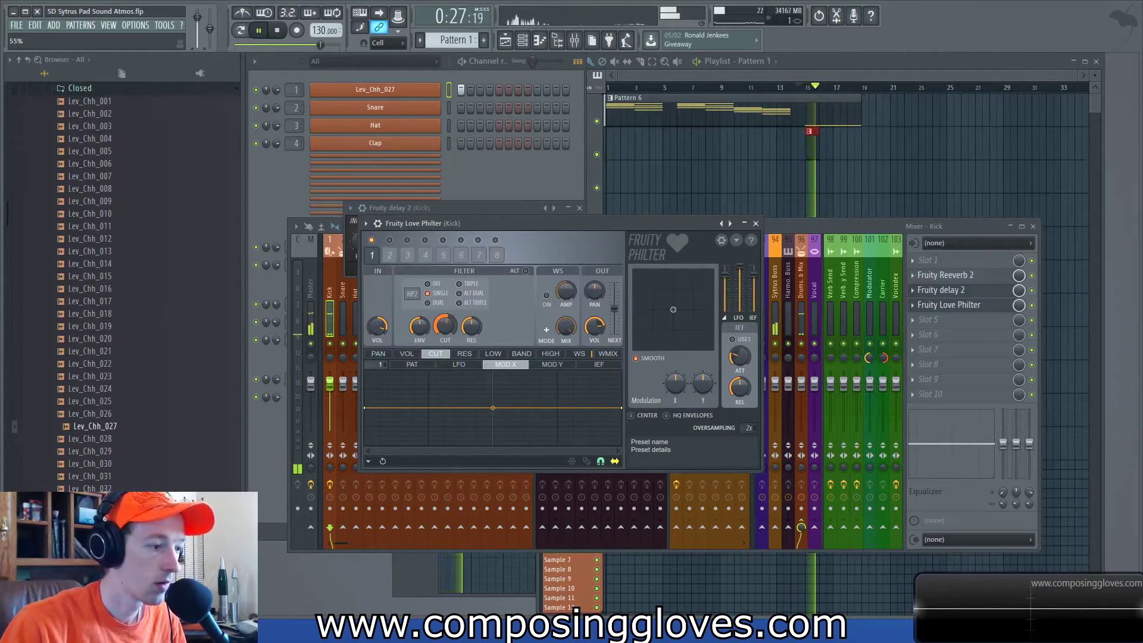
{"action": "left_click_drag", "start_coordinate": [471, 327], "coordinate": [447, 311]}
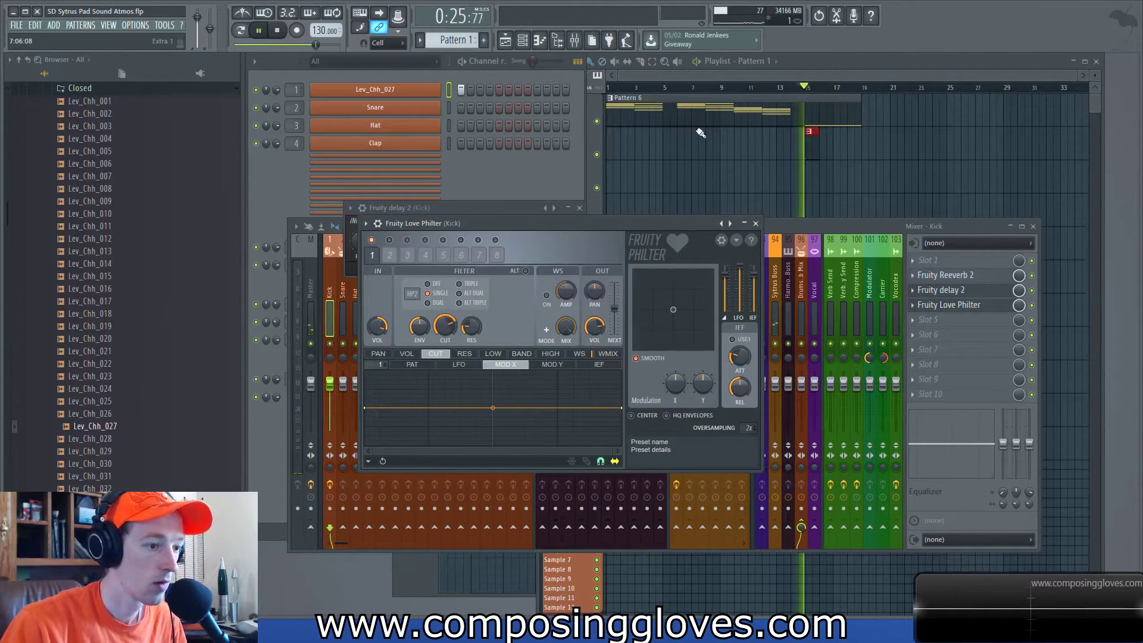
{"action": "left_click", "coordinate": [754, 225]}
Add more Pattern 1 clips at bars 17, 19 and 21 on the Extra 1 track.
{"action": "left_click", "coordinate": [836, 132]}
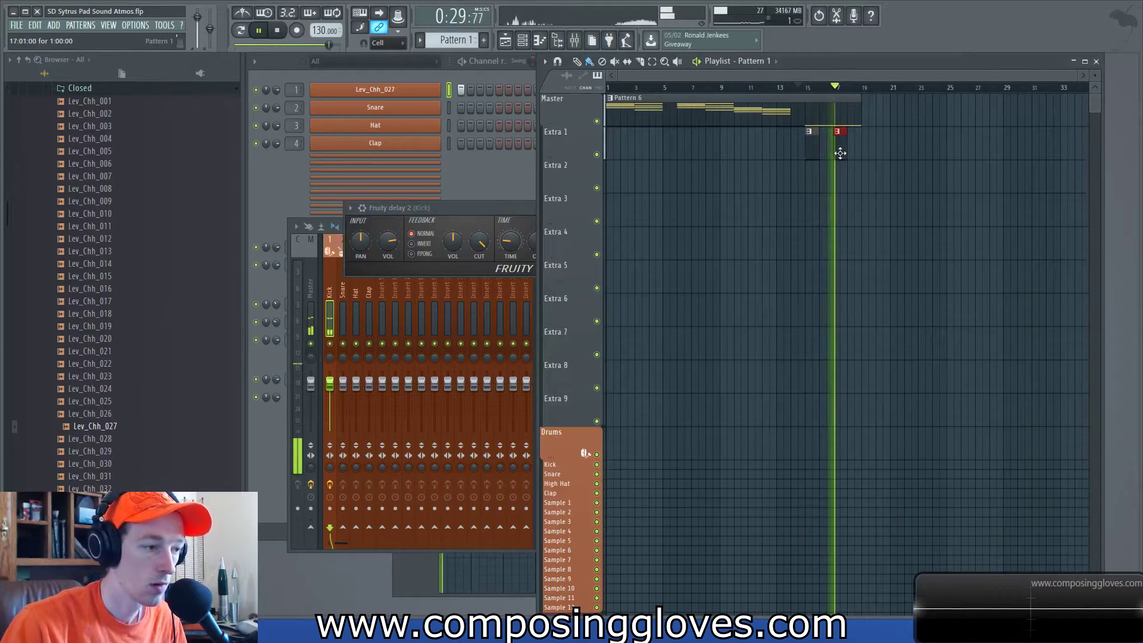
{"action": "left_click_drag", "start_coordinate": [812, 143], "coordinate": [899, 148]}
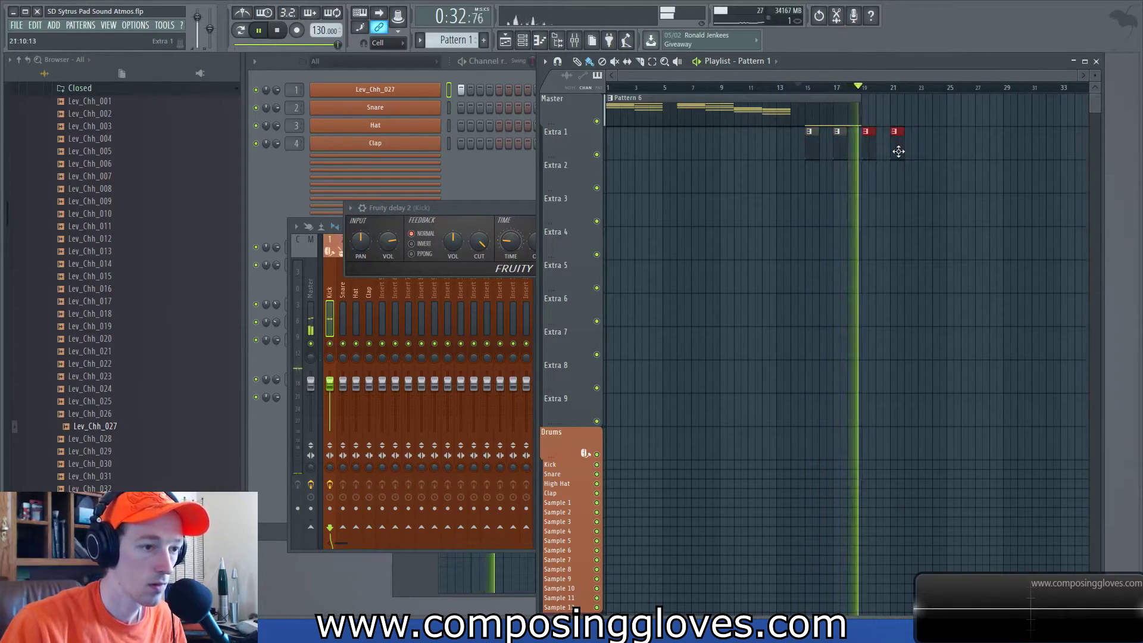
Open Pattern 6's notes and extend the Sub's A2 note to bar 25.
{"action": "double_click", "coordinate": [833, 108]}
{"action": "key", "text": "space"}
{"action": "scroll", "coordinate": [706, 347], "scroll_direction": "down", "scroll_amount": 6}
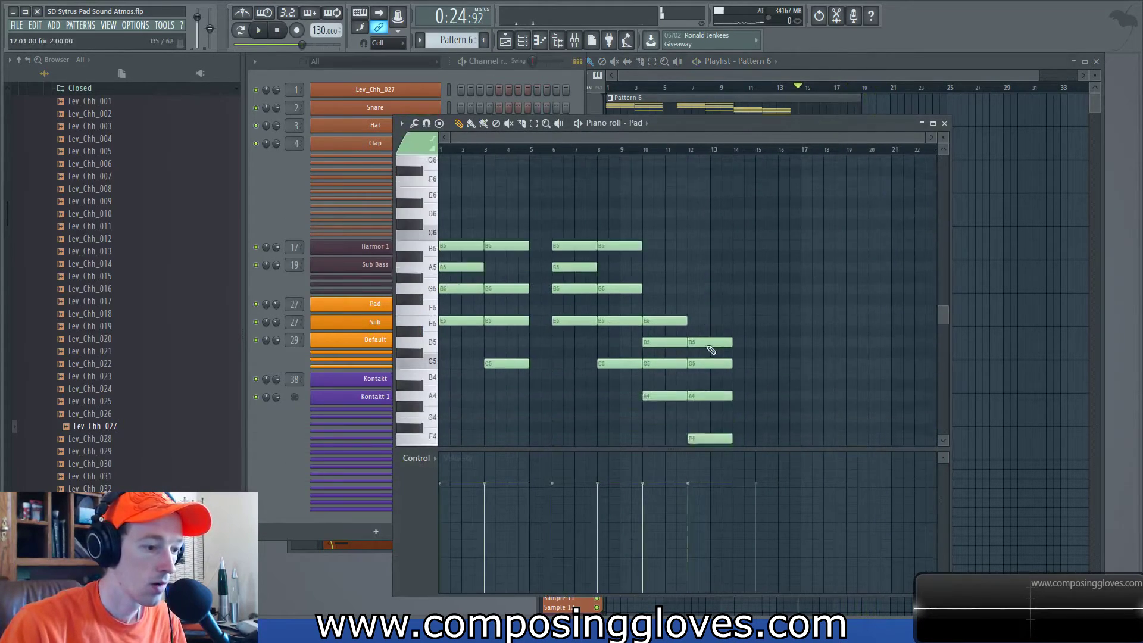
{"action": "left_click_drag", "start_coordinate": [810, 403], "coordinate": [835, 330]}
{"action": "right_click", "coordinate": [661, 331]}
{"action": "right_click", "coordinate": [661, 331]}
{"action": "key", "text": "space"}
{"action": "key", "text": "space"}
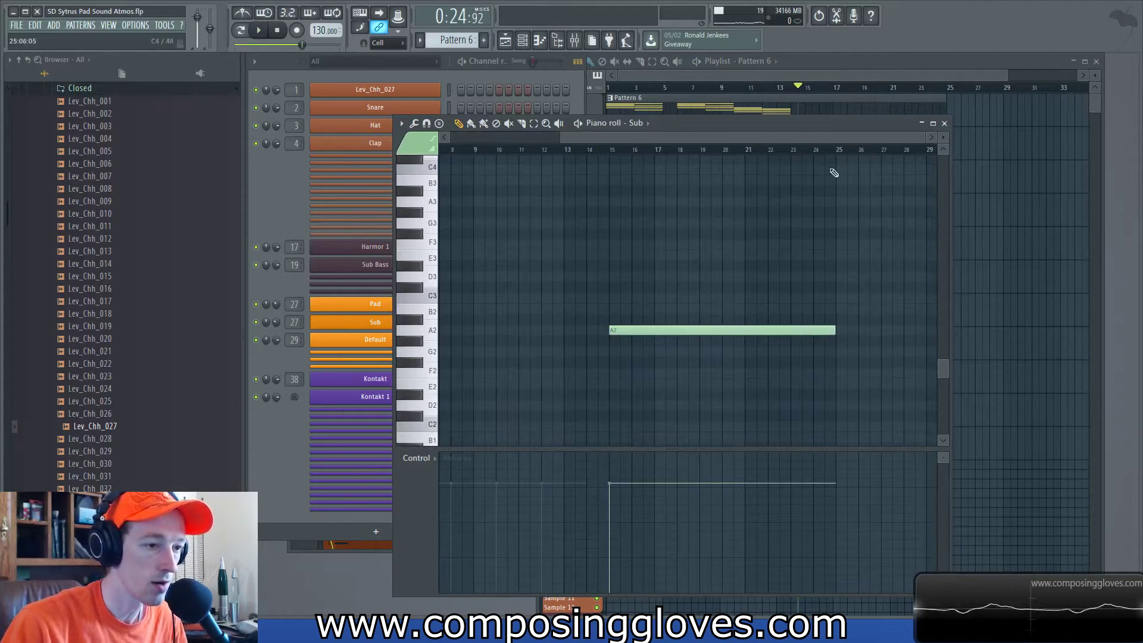
Play the arrangement from bar 15, close the Piano roll and return to the channel list.
{"action": "left_click", "coordinate": [812, 75]}
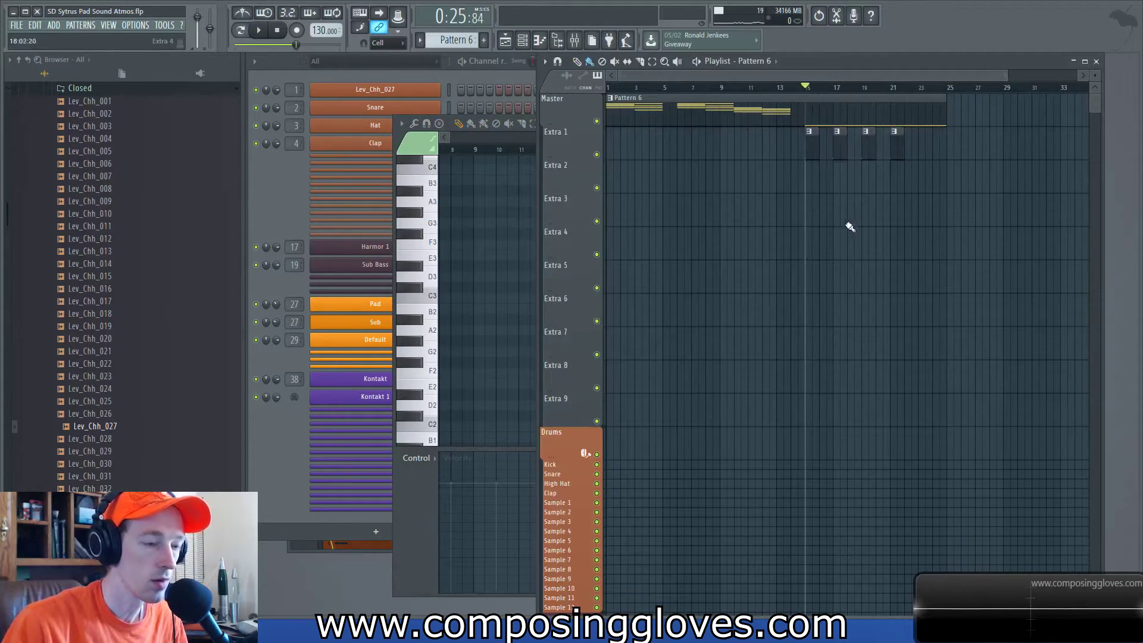
{"action": "scroll", "coordinate": [849, 235], "scroll_direction": "up", "scroll_amount": 5}
{"action": "key", "text": "space"}
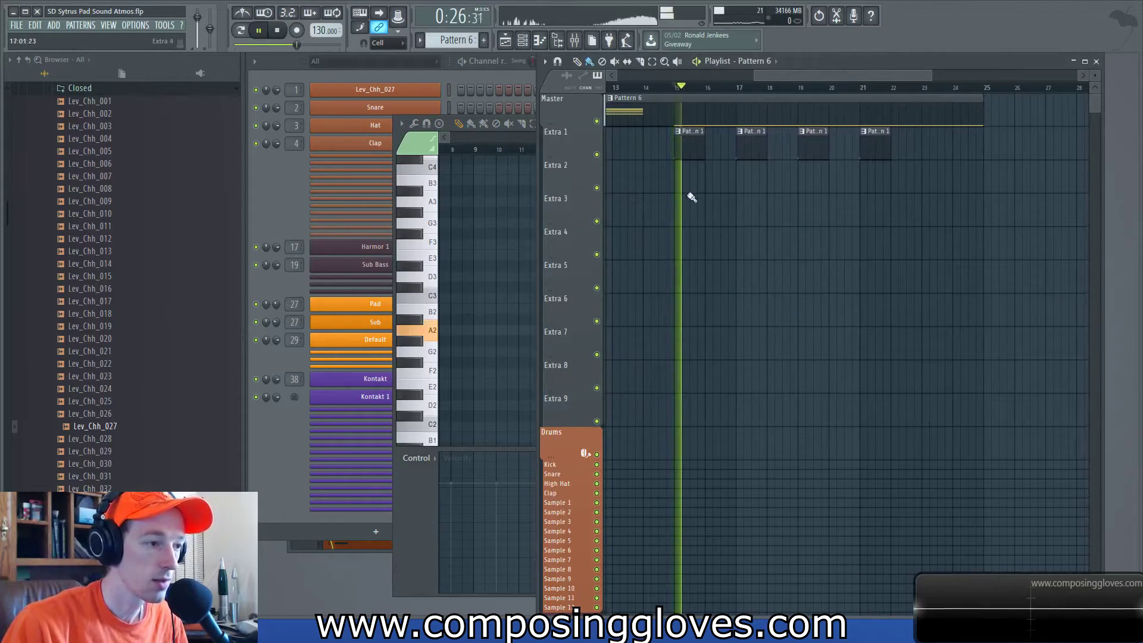
{"action": "left_click", "coordinate": [494, 139]}
{"action": "left_click", "coordinate": [944, 123]}
{"action": "left_click", "coordinate": [482, 208]}
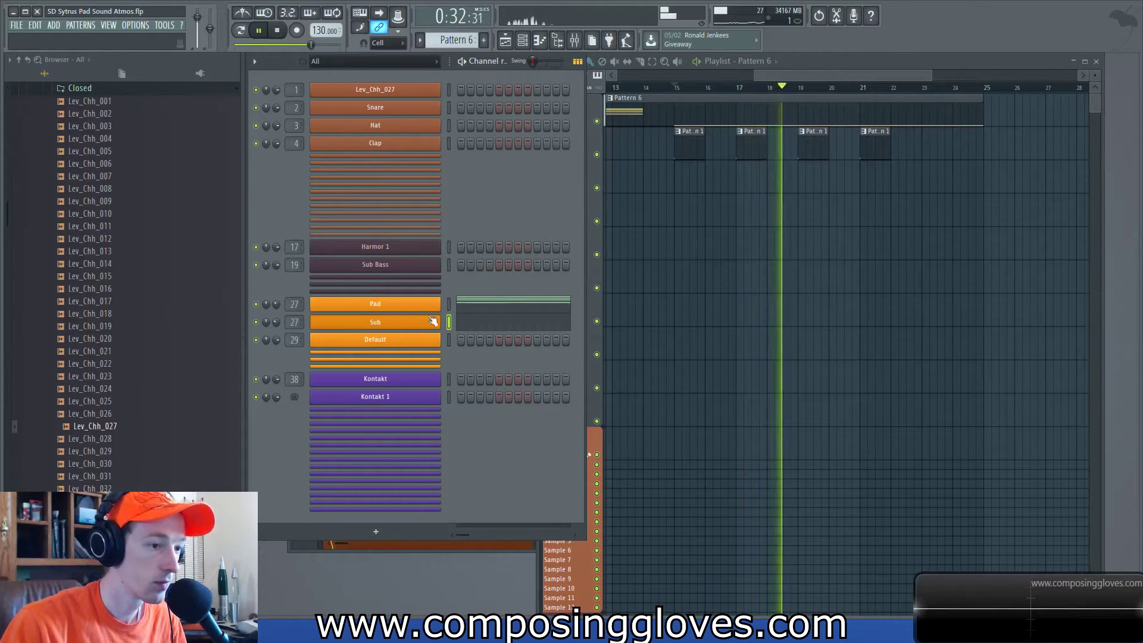
Stop playback, open the Pad channel's Sytrus and audition several notes and chords with it.
{"action": "key", "text": "space"}
{"action": "scroll", "coordinate": [713, 155], "scroll_direction": "down", "scroll_amount": 3}
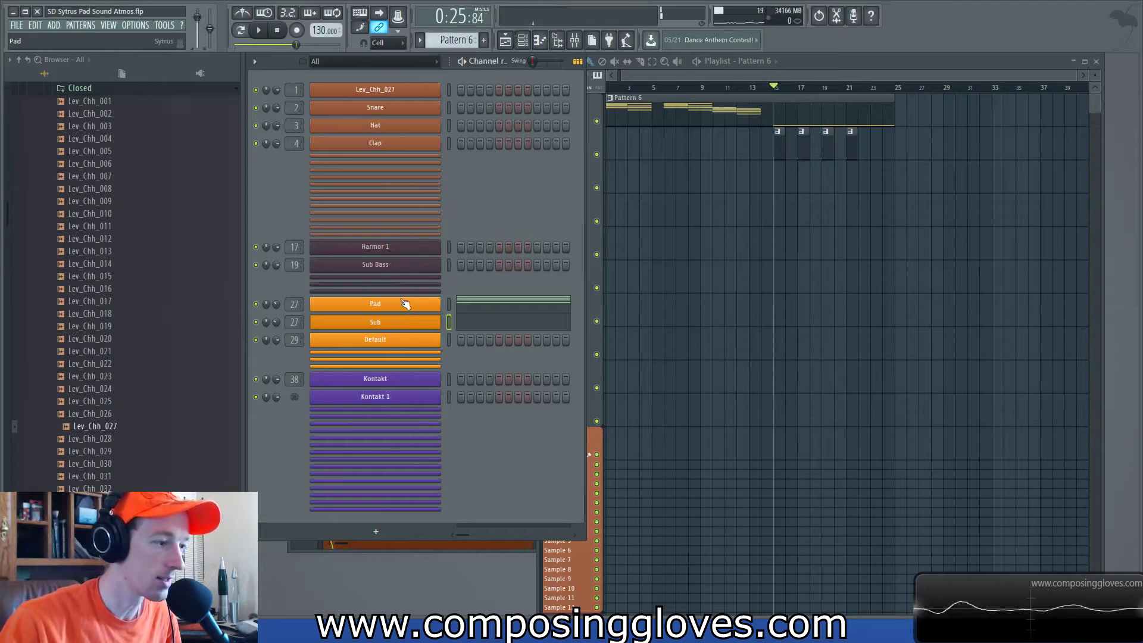
{"action": "left_click", "coordinate": [400, 304]}
{"action": "key", "text": "x"}
{"action": "key", "text": "v"}
{"action": "key", "text": "n"}
{"action": "key", "text": "b"}
{"action": "key", "text": "m"}
{"action": "key", "text": "e"}
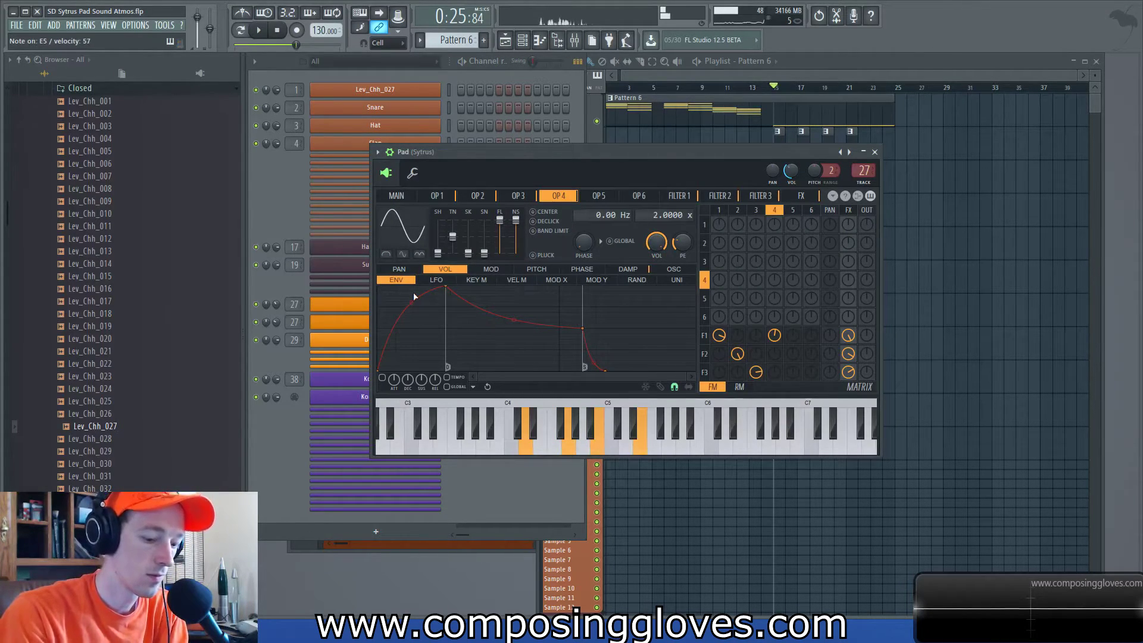
{"action": "key", "text": "v"}
{"action": "key", "text": "w"}
{"action": "key", "text": "r"}
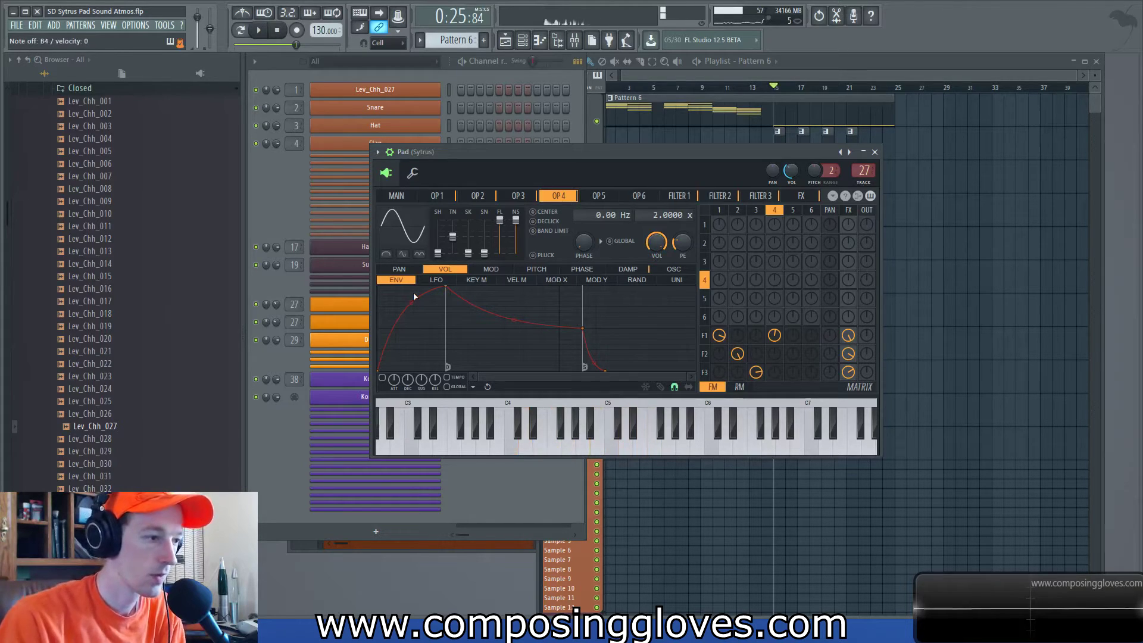
Try the Pad's arpeggiator in up-down mode while playing low-to-high notes, switch it off and close the plugin.
{"action": "left_click", "coordinate": [412, 173]}
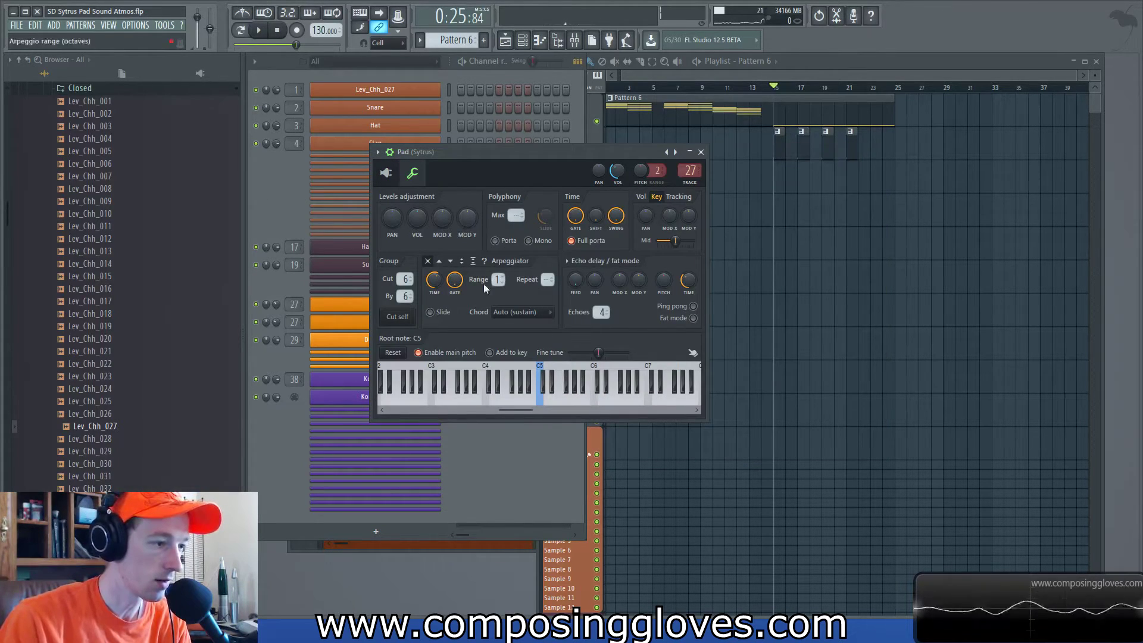
{"action": "key", "text": "z"}
{"action": "key", "text": "b"}
{"action": "key", "text": "q"}
{"action": "key", "text": "e"}
{"action": "key", "text": "y"}
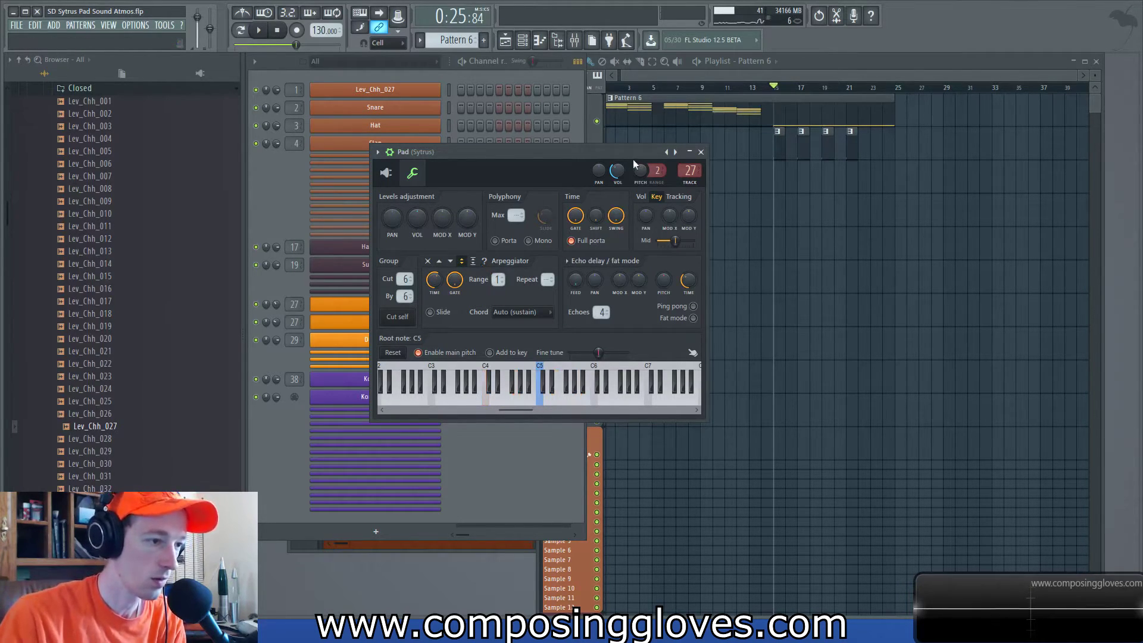
{"action": "key", "text": "z"}
{"action": "key", "text": "b"}
{"action": "key", "text": "q"}
{"action": "key", "text": "e"}
{"action": "key", "text": "y"}
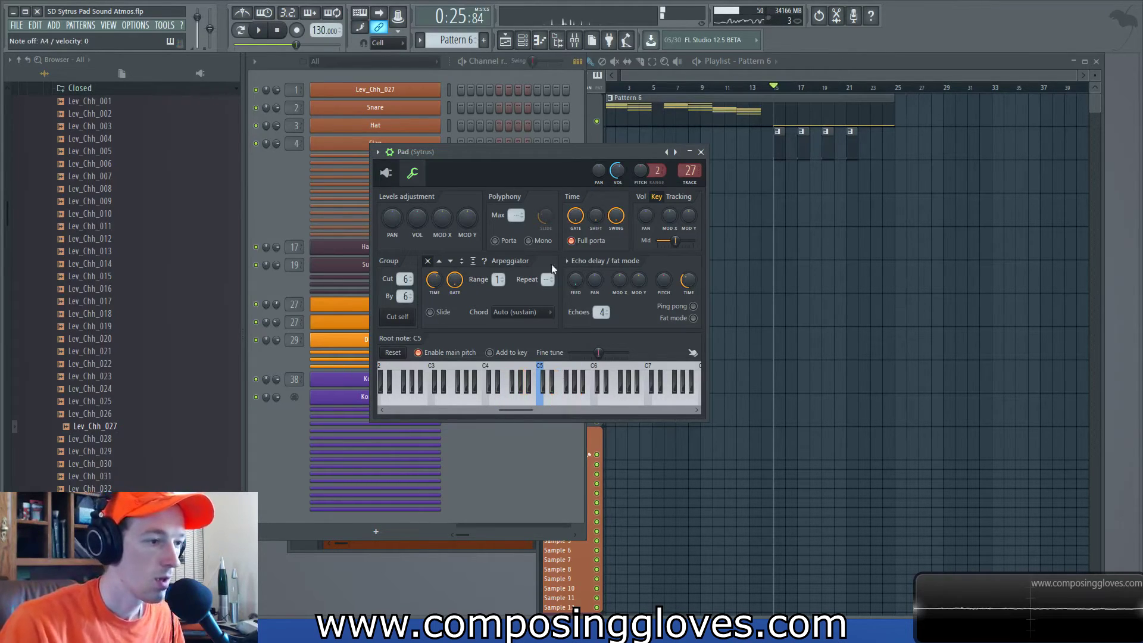
{"action": "left_click", "coordinate": [700, 152]}
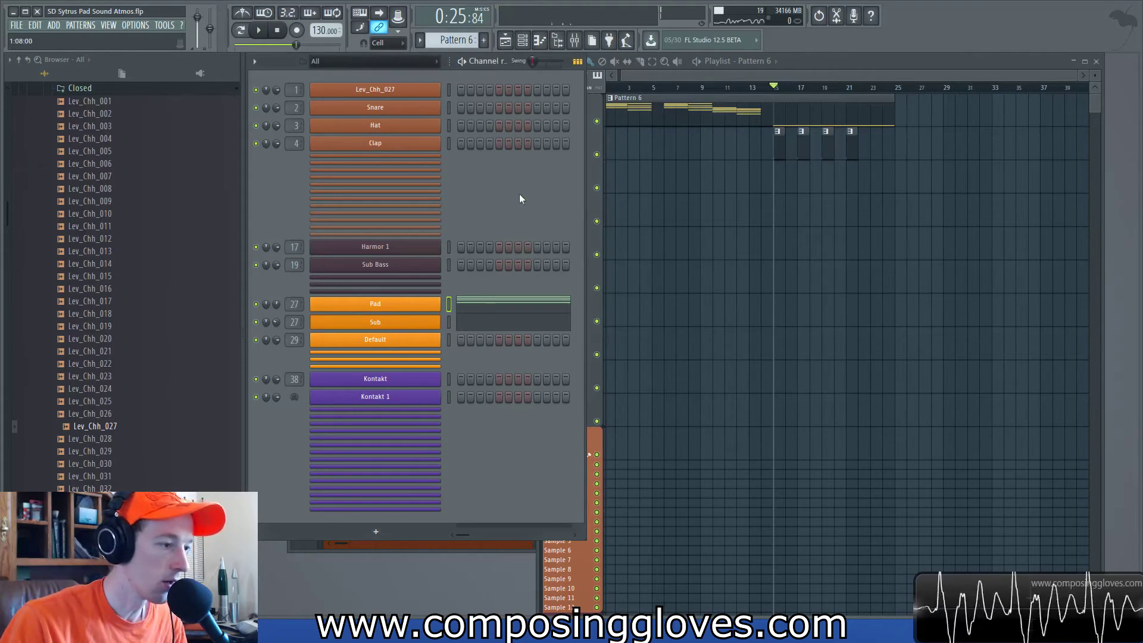
Reopen the Pad's Sytrus and review the waveforms and volume envelopes of operators 1 to 4.
{"action": "left_click", "coordinate": [402, 309]}
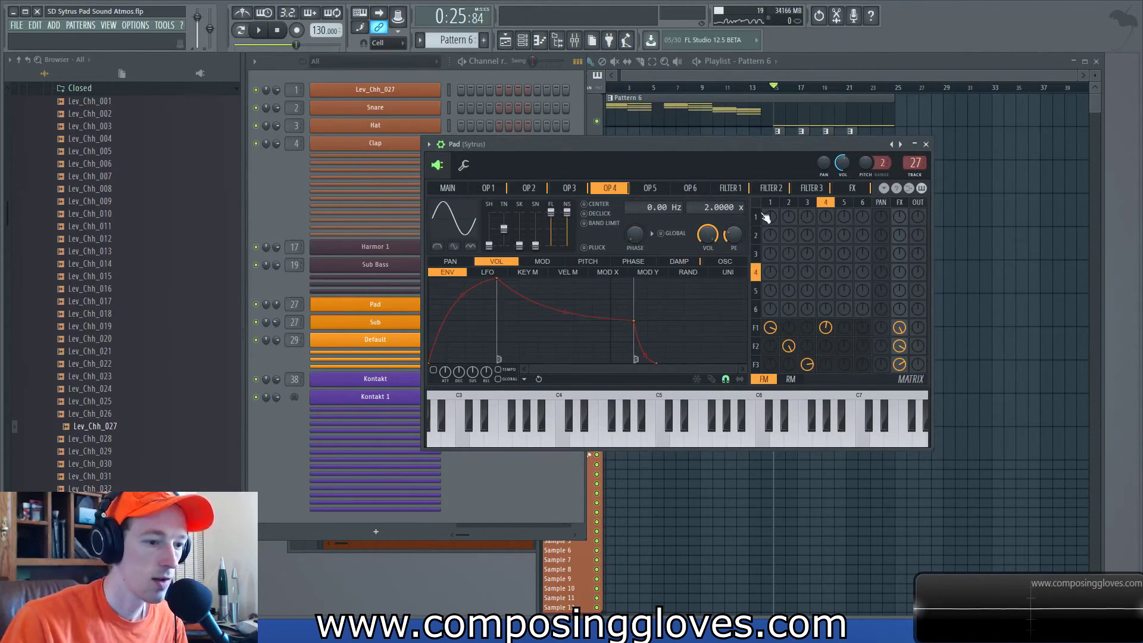
{"action": "left_click_drag", "start_coordinate": [714, 150], "coordinate": [632, 123]}
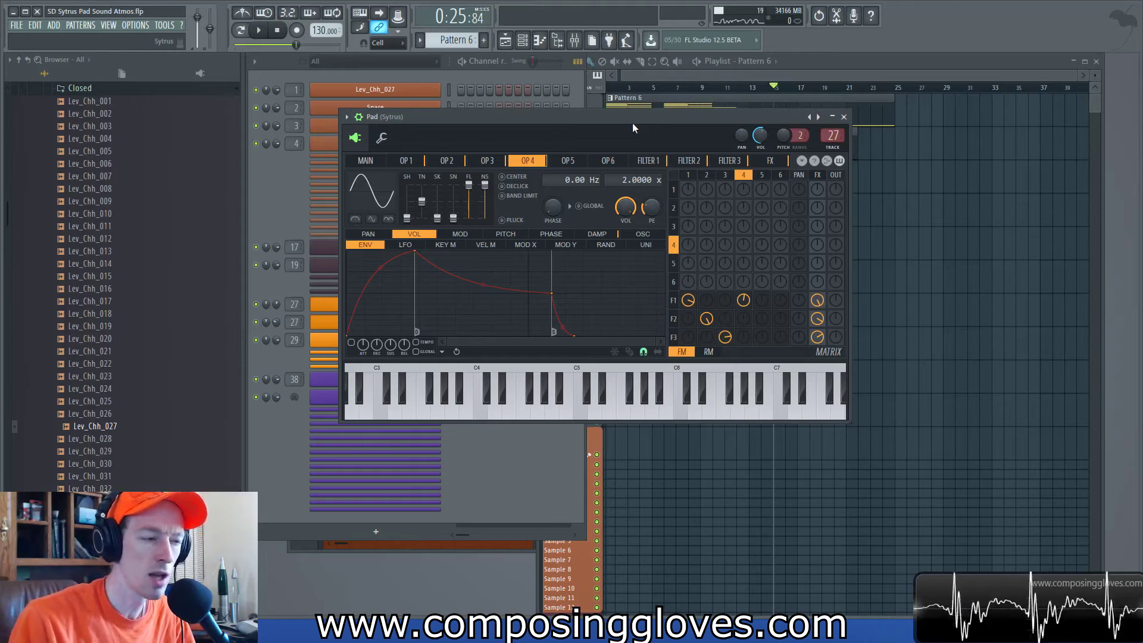
{"action": "left_click", "coordinate": [688, 175]}
{"action": "left_click", "coordinate": [707, 175]}
{"action": "left_click", "coordinate": [688, 174]}
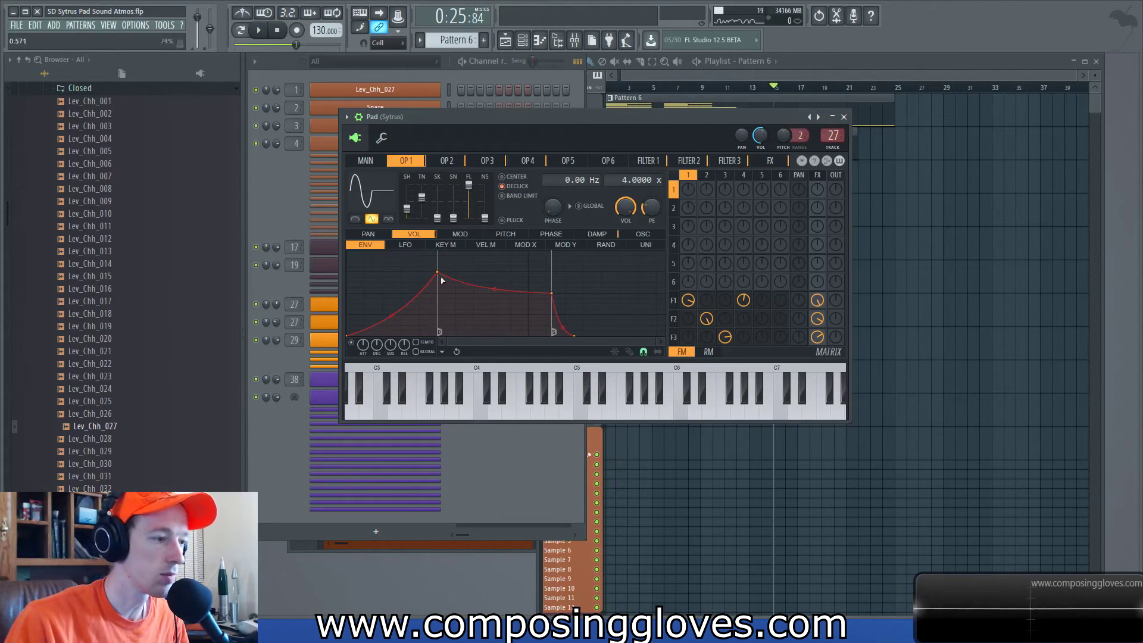
{"action": "left_click", "coordinate": [711, 176]}
{"action": "left_click", "coordinate": [726, 175]}
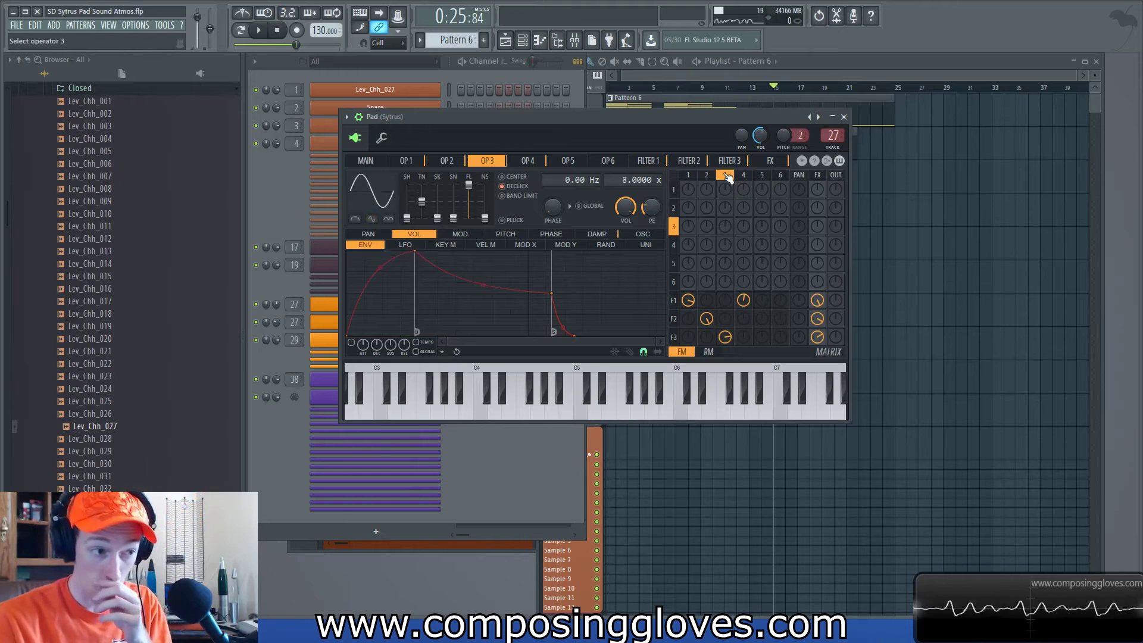
{"action": "left_click", "coordinate": [446, 161]}
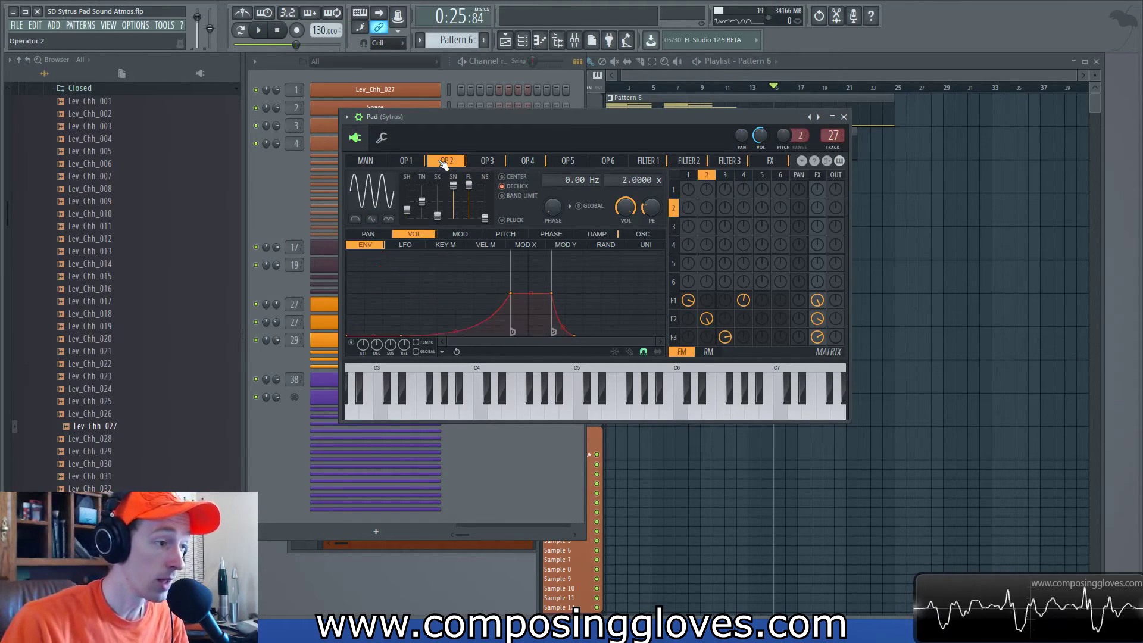
{"action": "left_click", "coordinate": [405, 161]}
{"action": "left_click", "coordinate": [446, 160]}
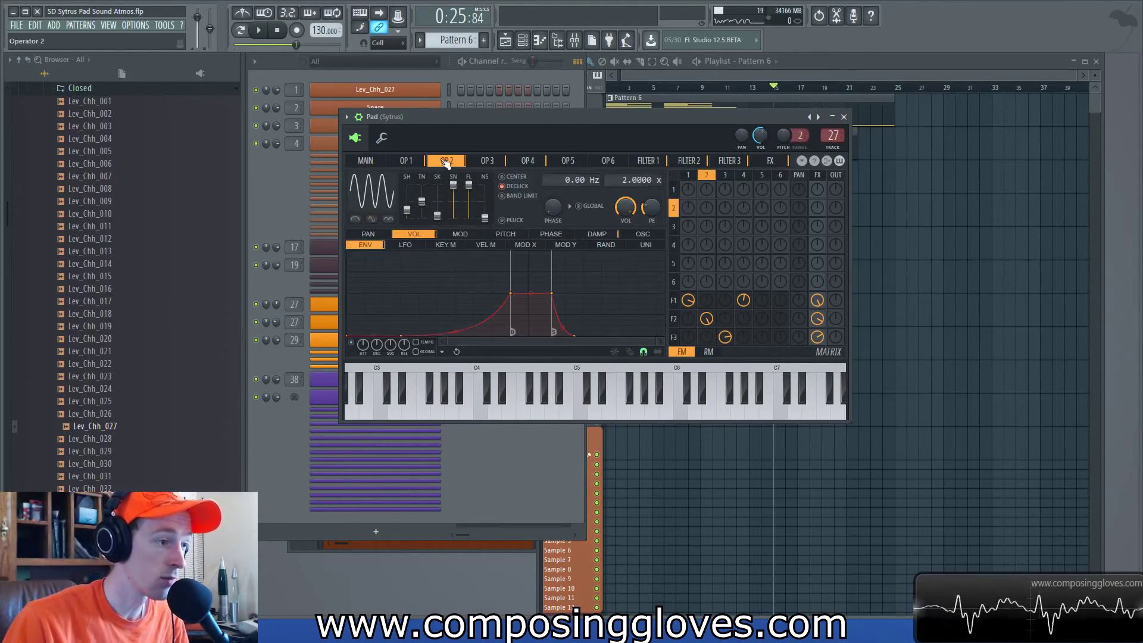
{"action": "left_click", "coordinate": [494, 164]}
{"action": "left_click", "coordinate": [527, 161]}
Review the settings of the Pad's filters 1, 2 and 3.
{"action": "left_click", "coordinate": [688, 161]}
{"action": "left_click", "coordinate": [653, 162]}
{"action": "left_click", "coordinate": [688, 162]}
{"action": "left_click", "coordinate": [711, 163]}
{"action": "left_click", "coordinate": [688, 162]}
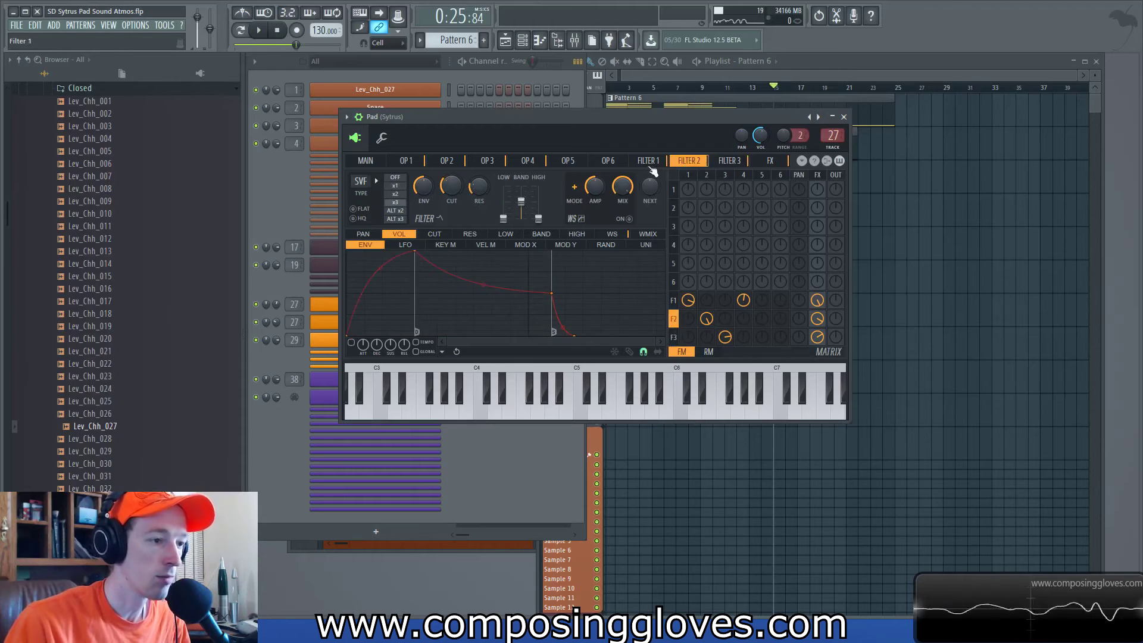
{"action": "left_click", "coordinate": [648, 161]}
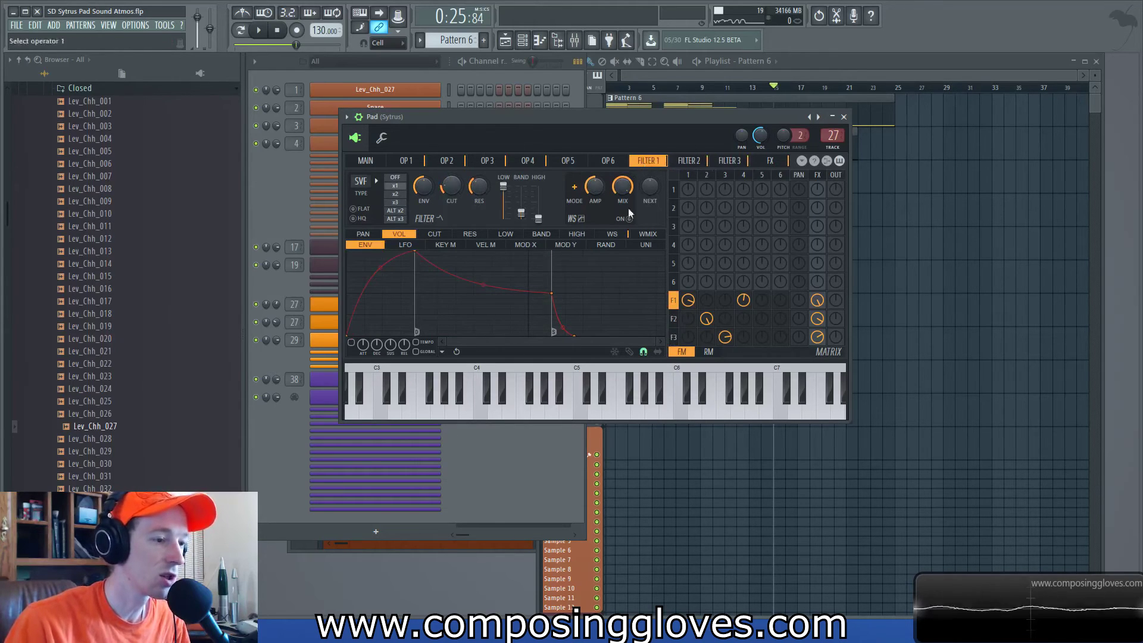
Compare the volume envelopes of the Pad's operators 1, 2 and 3 again and bring the channel list forward.
{"action": "left_click", "coordinate": [420, 161]}
{"action": "left_click", "coordinate": [443, 162]}
{"action": "left_click", "coordinate": [475, 161]}
{"action": "left_click", "coordinate": [448, 162]}
{"action": "left_click", "coordinate": [407, 162]}
{"action": "left_click", "coordinate": [275, 189]}
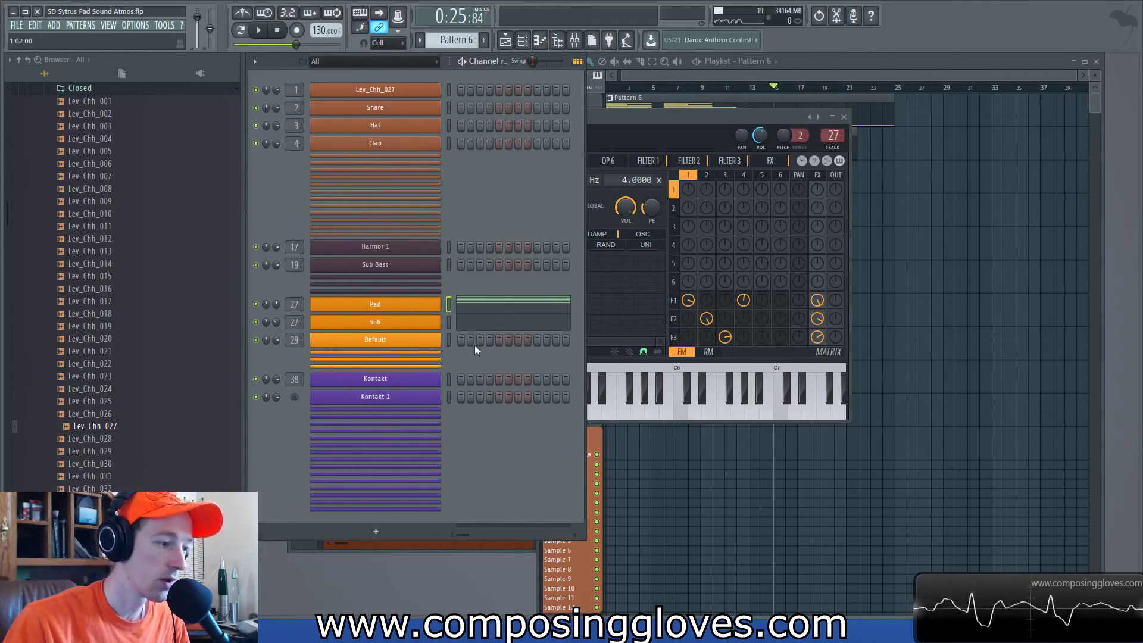
Close the Pad's Sytrus window and return the playhead to the start of the arrangement.
{"action": "left_click_drag", "start_coordinate": [651, 123], "coordinate": [675, 142]}
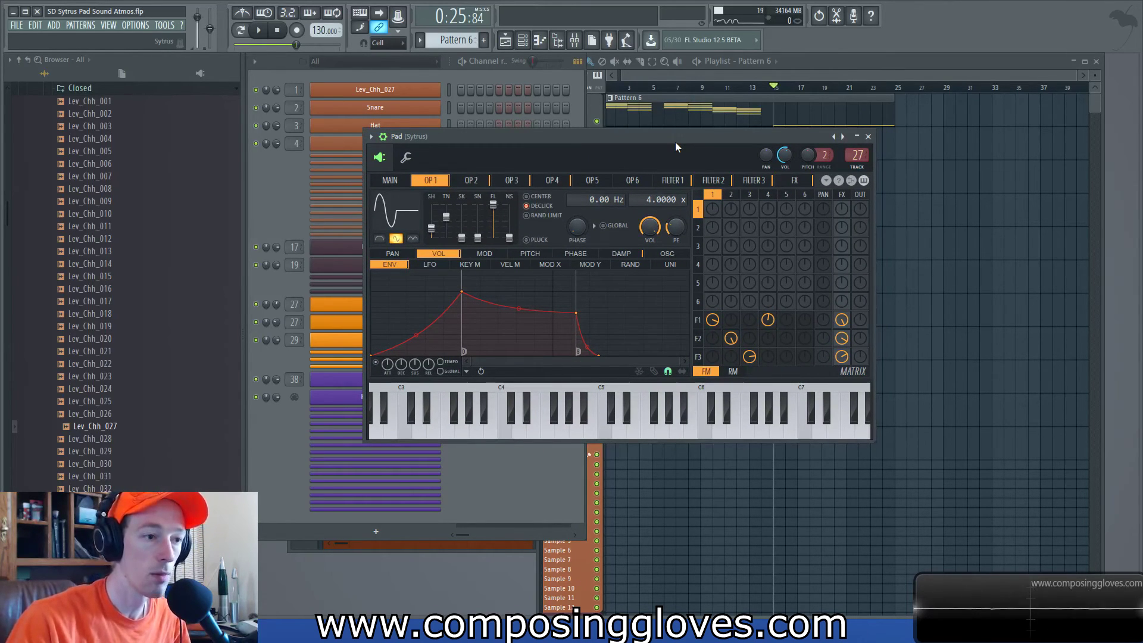
{"action": "left_click", "coordinate": [868, 136]}
{"action": "left_click_drag", "start_coordinate": [791, 75], "coordinate": [603, 87]}
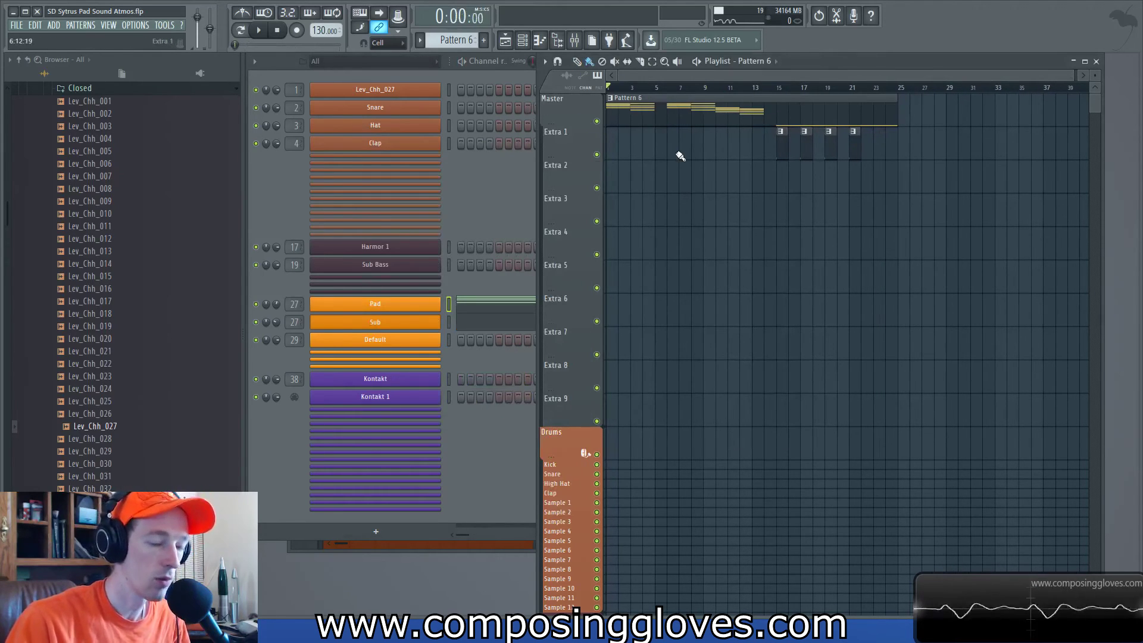